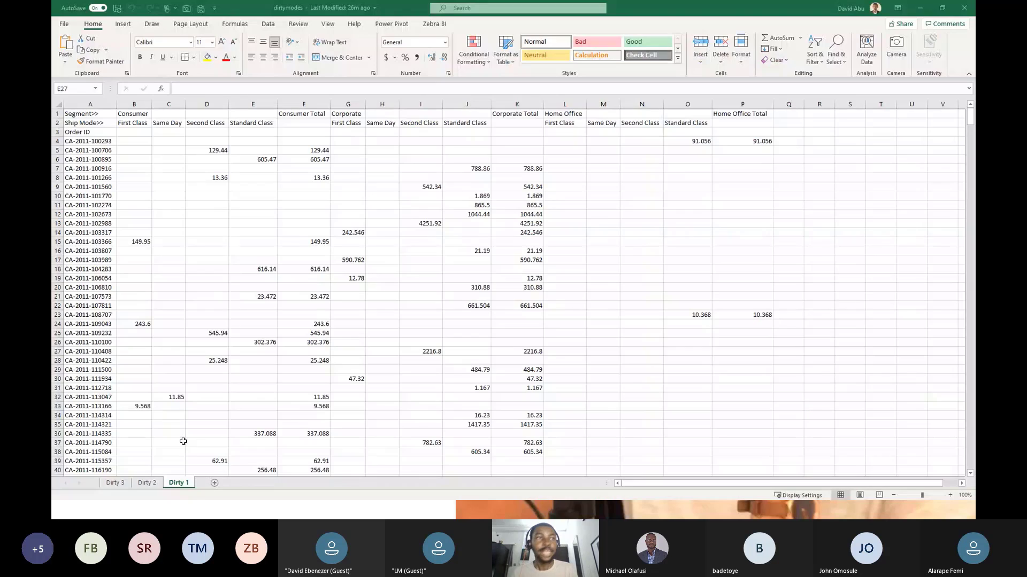
Enlarge the Dirty 1 sheet to 142% zoom and return to its first cell, A1
click(186, 452)
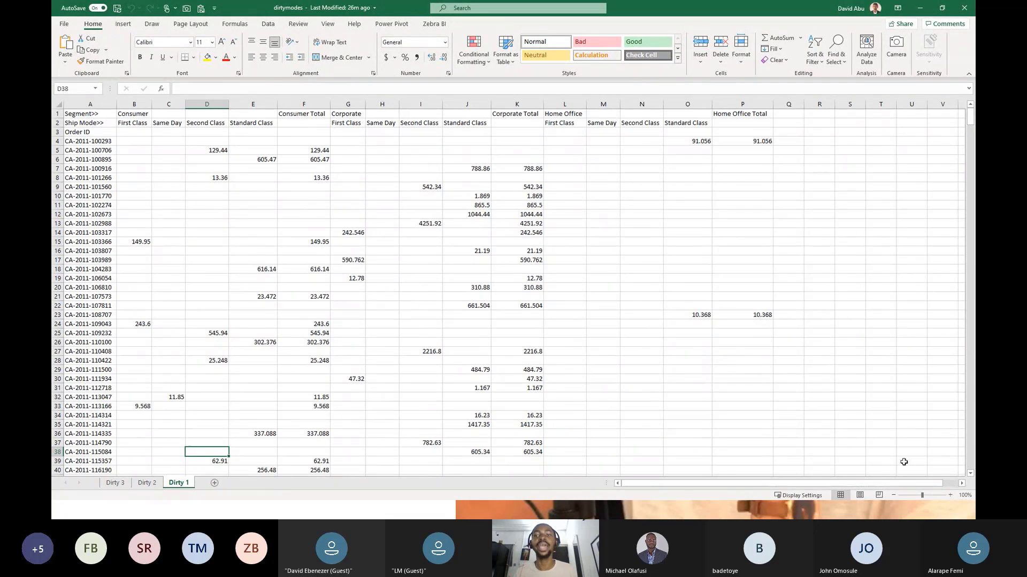
drag(921, 496, 926, 496)
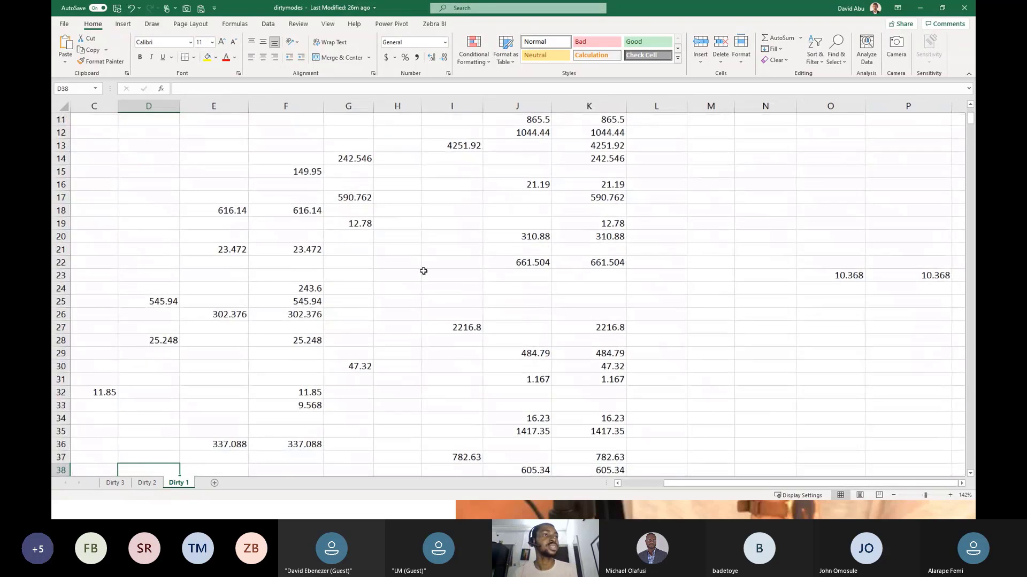
key(Up)
key(Up)
key(Up)
key(Up)
key(Up)
key(Up)
key(Up)
key(Up)
key(Up)
key(Up)
key(Up)
key(Up)
key(Up)
key(Up)
key(Up)
key(Up)
key(Up)
key(Up)
key(Up)
key(Up)
key(Up)
key(Up)
key(Up)
key(Up)
key(Up)
key(Up)
key(Up)
key(Up)
key(Up)
key(Up)
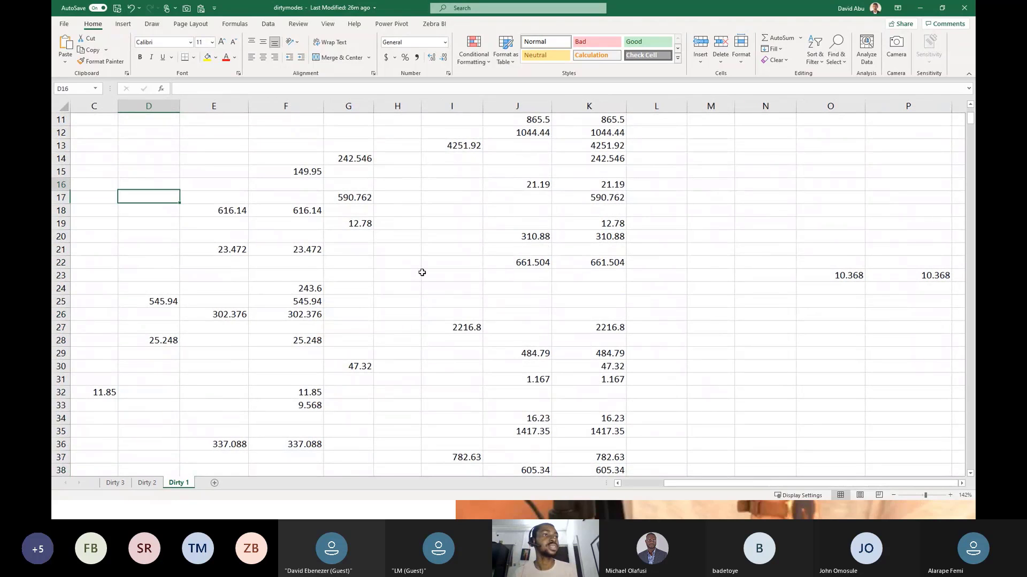
key(Left)
key(Left)
key(Left)
key(Up)
key(Up)
key(Up)
key(Up)
key(Up)
key(Up)
key(Up)
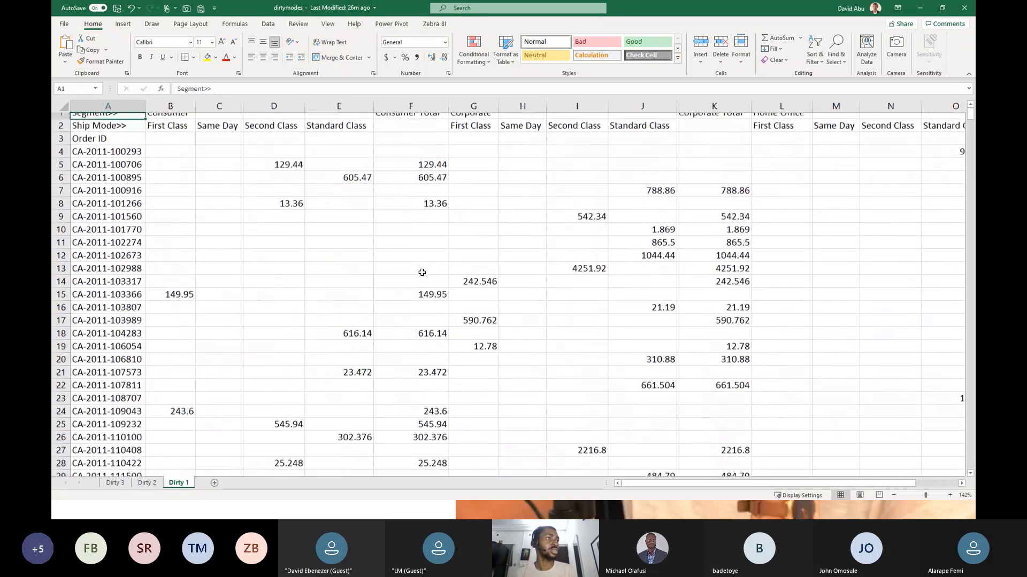
Examine the Segment headings and their total columns across row 1 of the Dirty 1 sheet, returning to A1
key(Right)
key(Right)
key(Right)
key(Right)
key(Right)
key(Right)
key(Right)
key(Right)
key(Right)
key(Right)
key(Right)
key(Right)
key(Right)
key(Right)
key(Right)
key(Right)
key(Right)
key(Right)
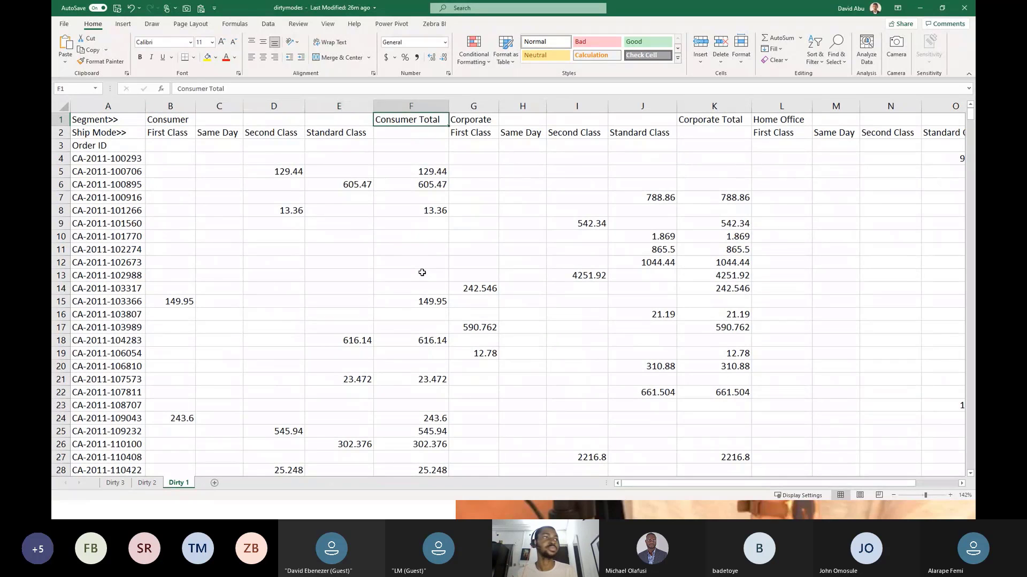
key(Left)
key(Left)
key(Left)
key(Left)
key(Left)
key(Left)
key(Left)
key(Left)
key(Left)
key(Left)
key(Left)
key(Left)
key(Left)
key(Left)
key(Left)
key(Left)
key(Left)
key(Left)
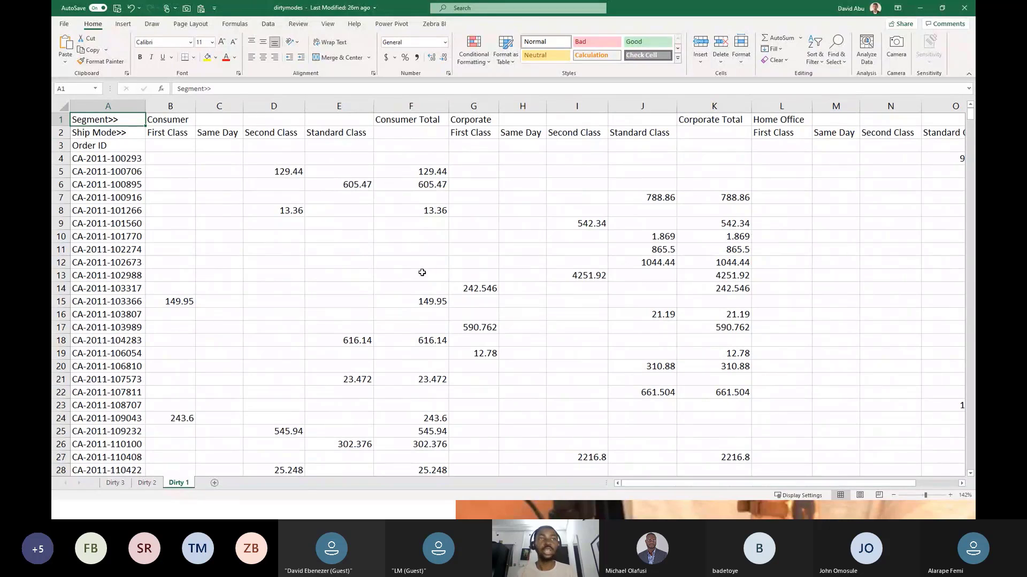
Inspect the extent of the Order ID column down to the Grand Total row and return to cell A1
key(Down)
key(Down)
key(Down)
key(Down)
key(Down)
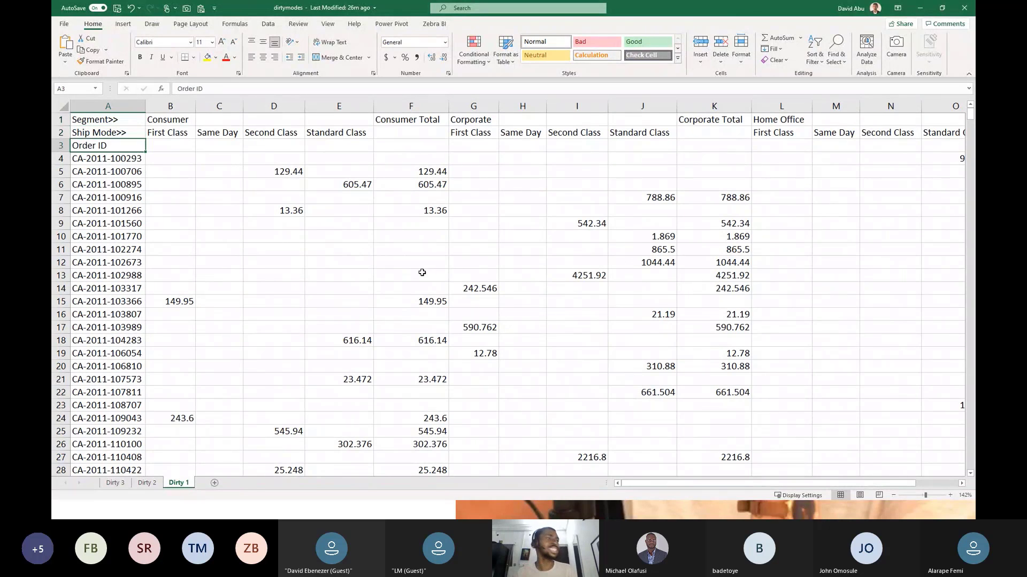
key(ctrl+Down)
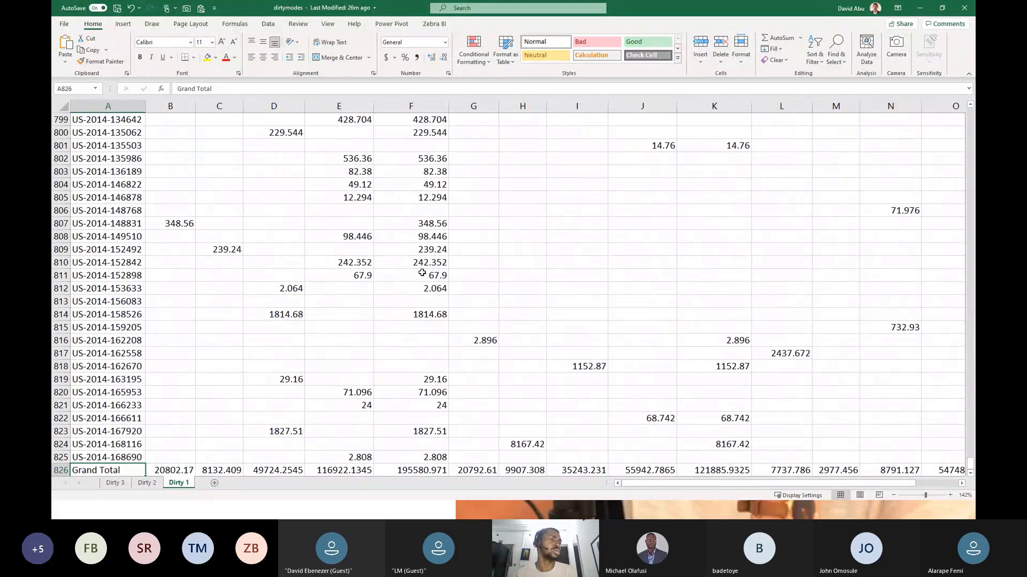
key(ctrl+Up)
key(ctrl+Down)
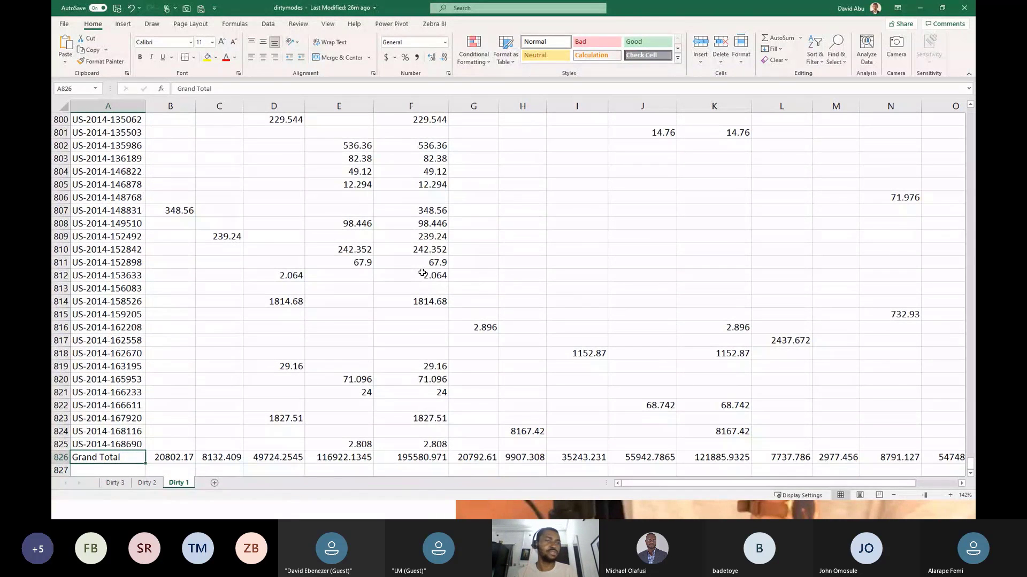
key(ctrl+Up)
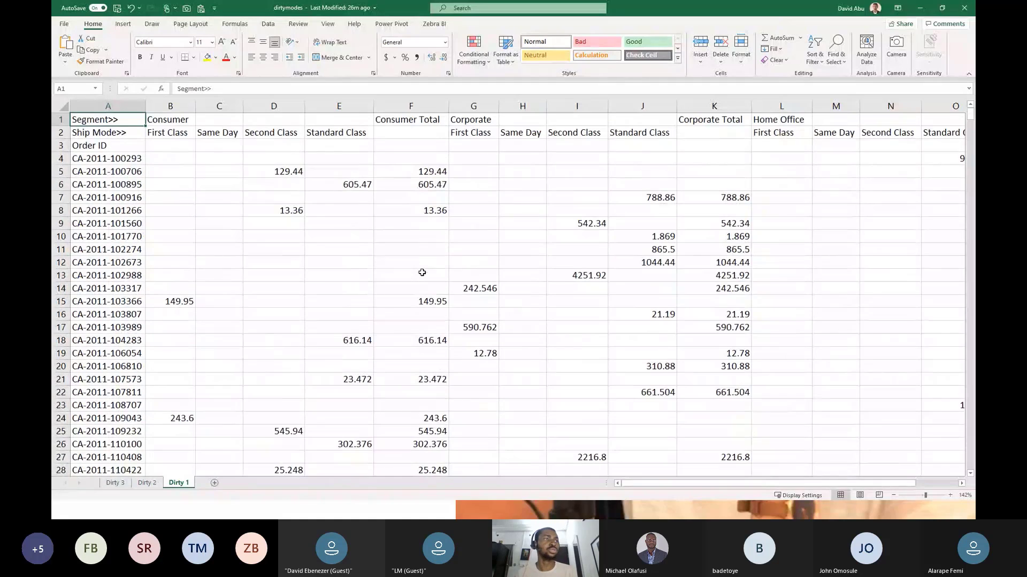
Review the Segment headings in row 1 from Consumer to Corporate
key(Right)
key(Right)
key(Right)
key(Right)
key(Right)
key(Right)
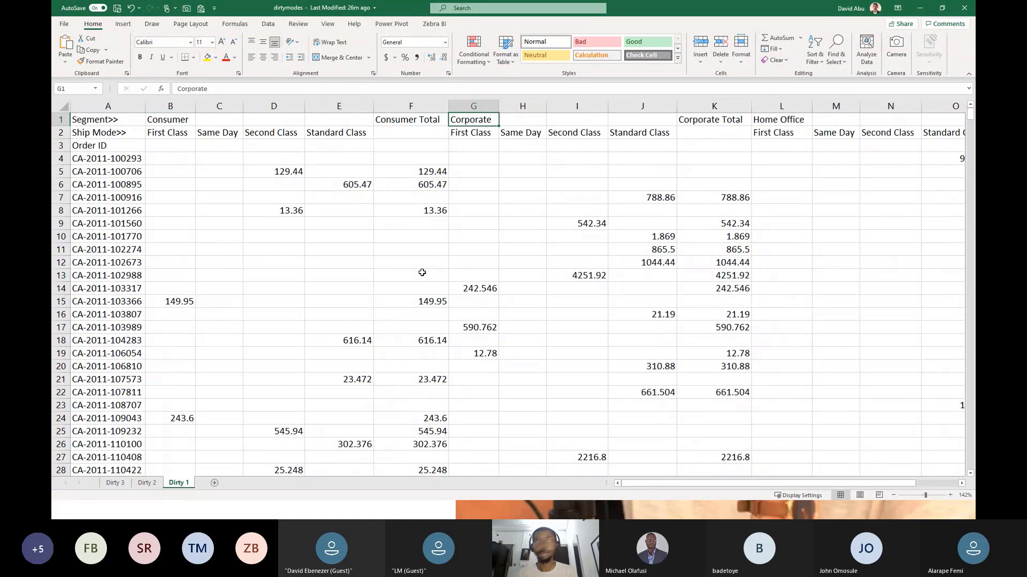
Examine the repeated Ship Mode headings in row 2 as far as the Home Office Total column, then return to A1
key(Down)
key(Left)
key(Left)
key(Left)
key(Left)
key(Left)
key(Left)
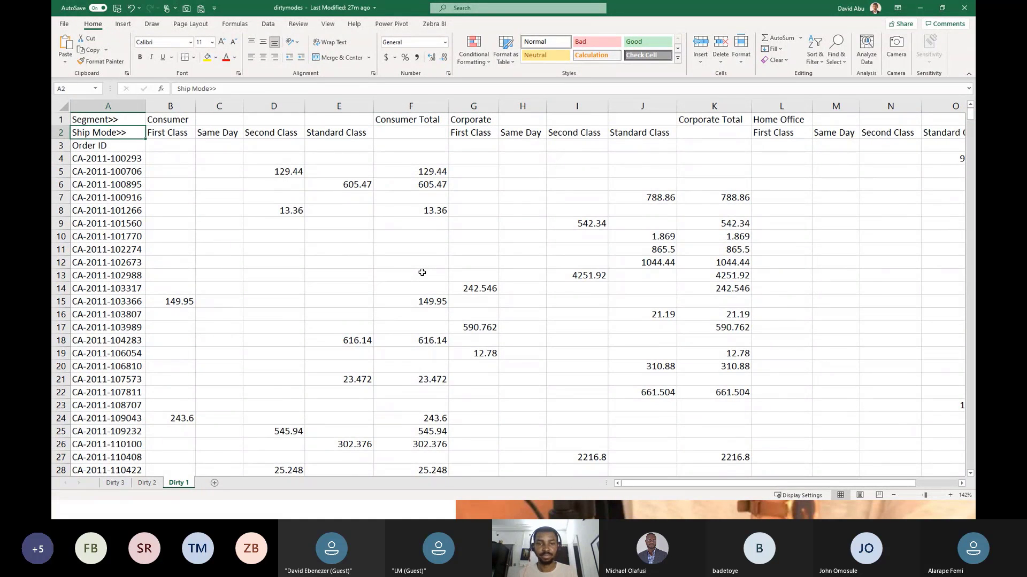
key(Right)
key(Right)
key(Right)
key(Right)
key(Right)
key(Right)
key(Right)
key(Right)
key(Right)
key(Right)
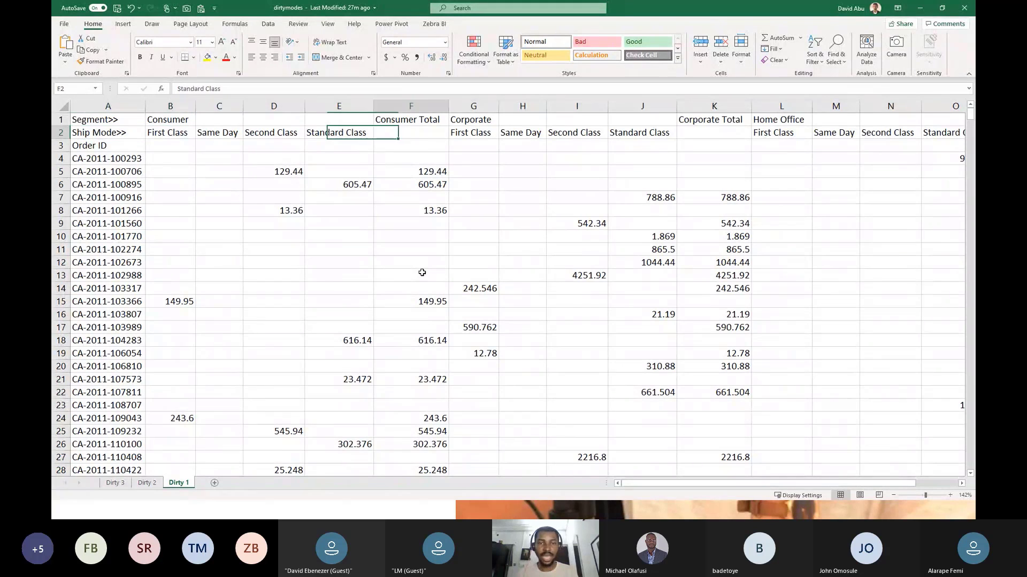
key(Right)
key(Right)
key(Right)
key(Right)
key(Right)
key(Right)
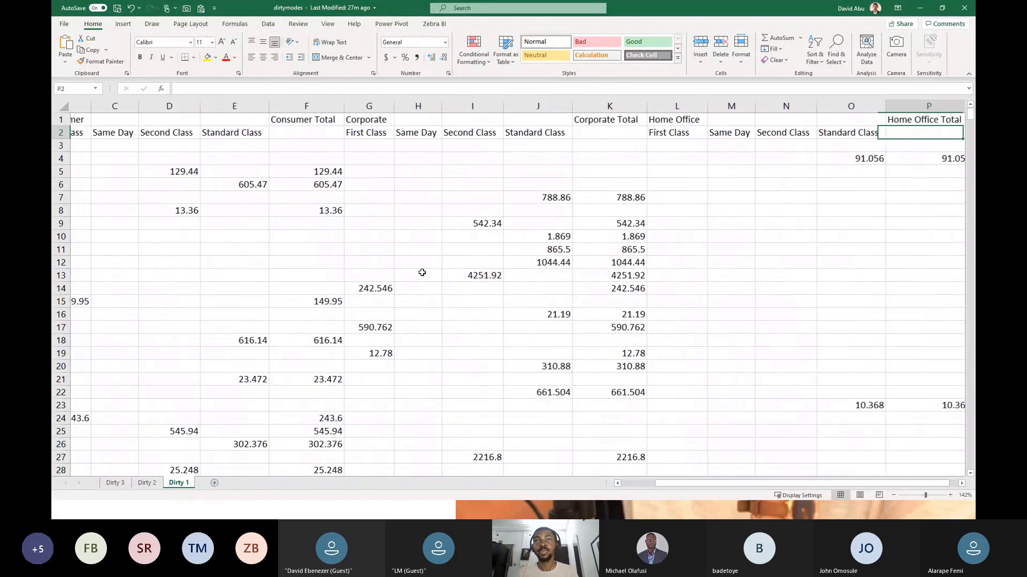
key(Left)
key(Left)
key(Left)
key(Left)
key(Left)
key(Left)
key(Left)
key(Left)
key(Left)
key(Left)
key(Left)
key(Left)
key(Left)
key(Left)
key(Left)
key(Left)
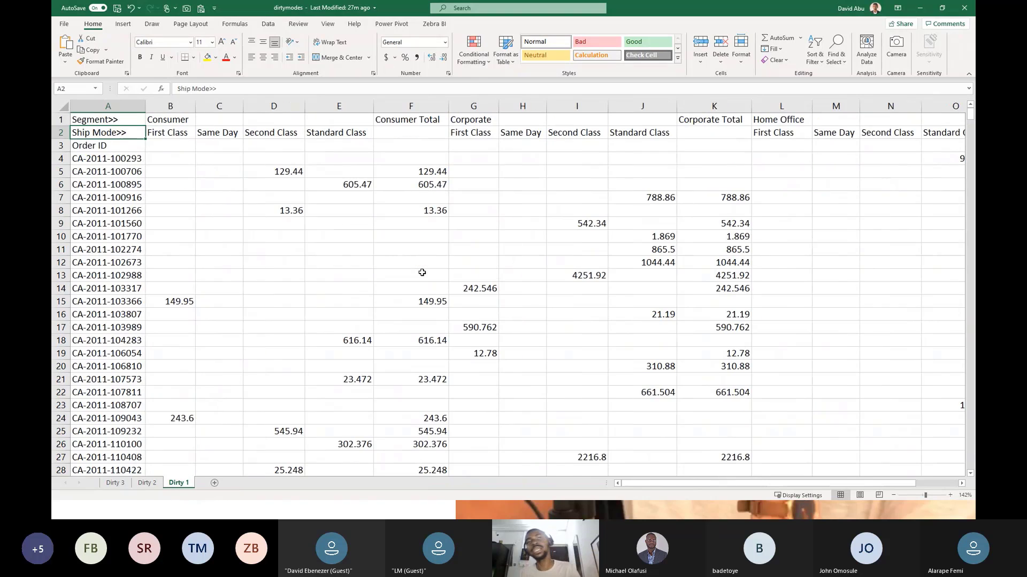
key(Up)
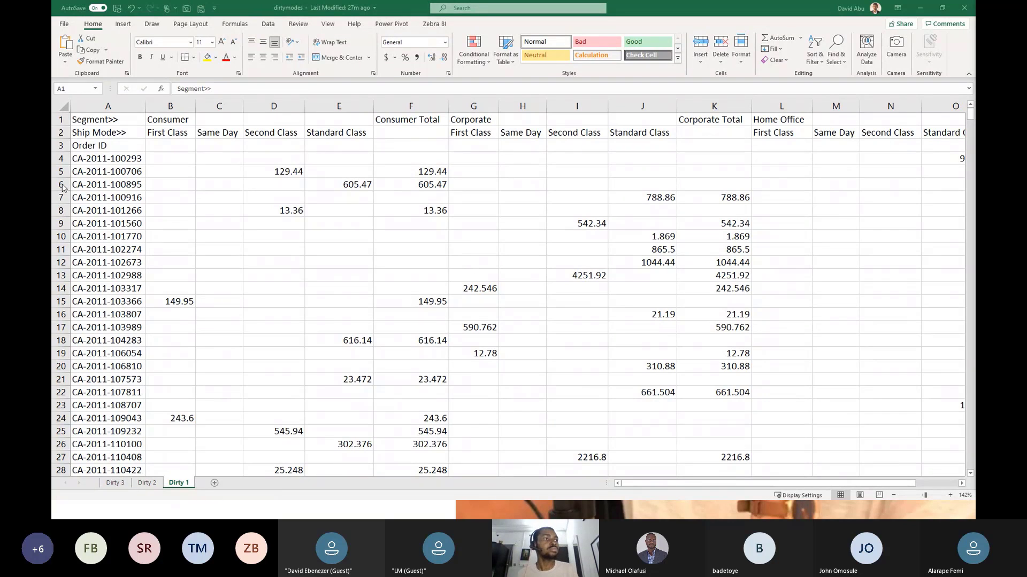
Review the Segment, Ship Mode and Order ID labels in column A down to the first order in row 4
click(84, 186)
click(92, 183)
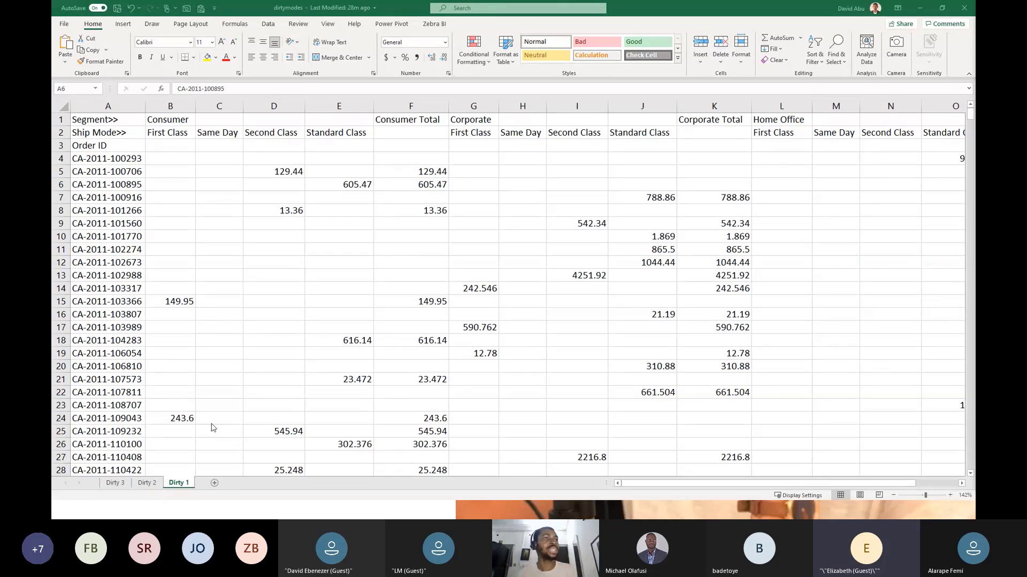
click(108, 165)
key(Up)
key(Up)
key(Up)
key(Up)
key(Up)
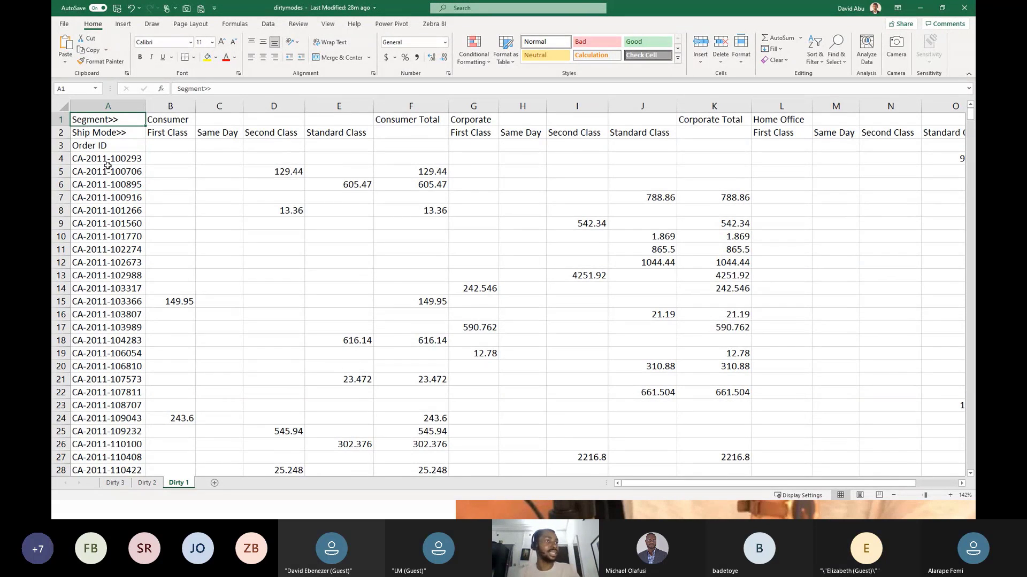
key(Down)
key(Down)
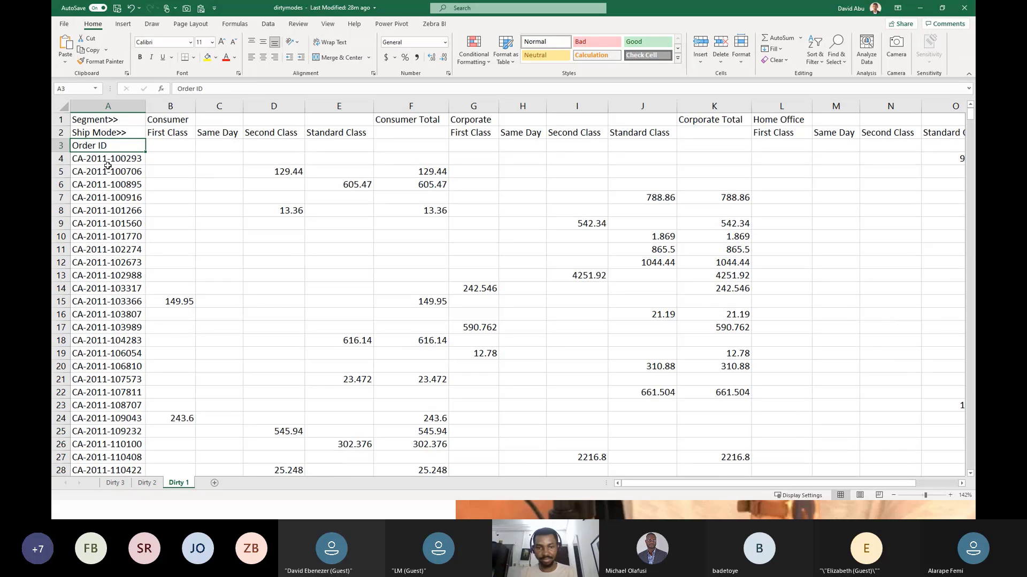
key(Up)
key(Up)
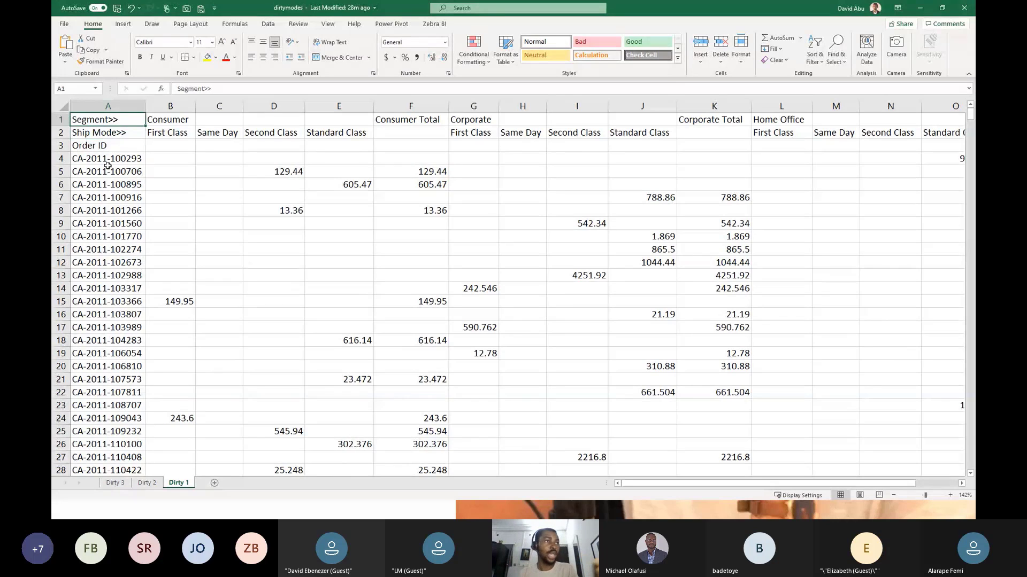
key(Down)
key(Down)
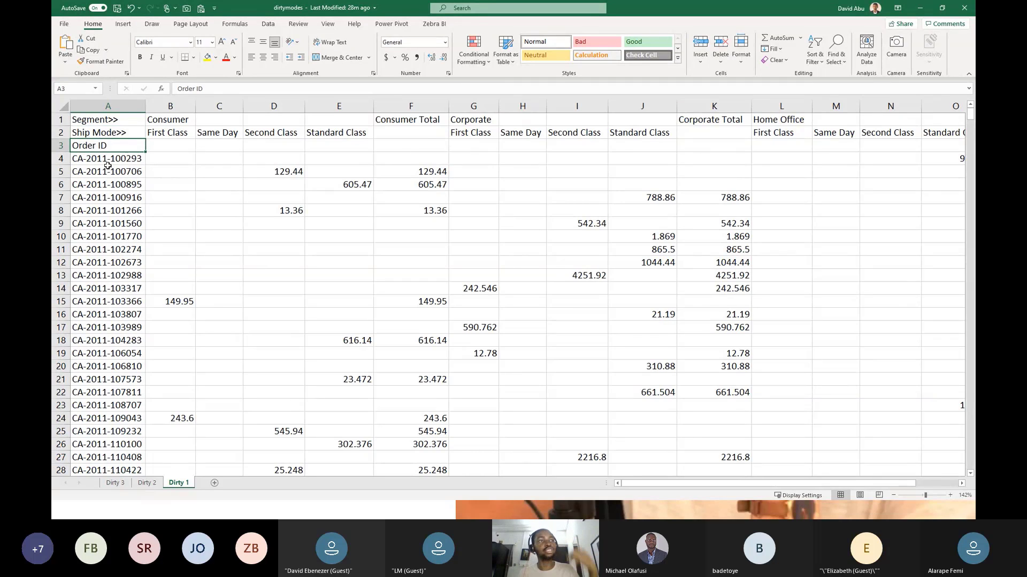
key(Down)
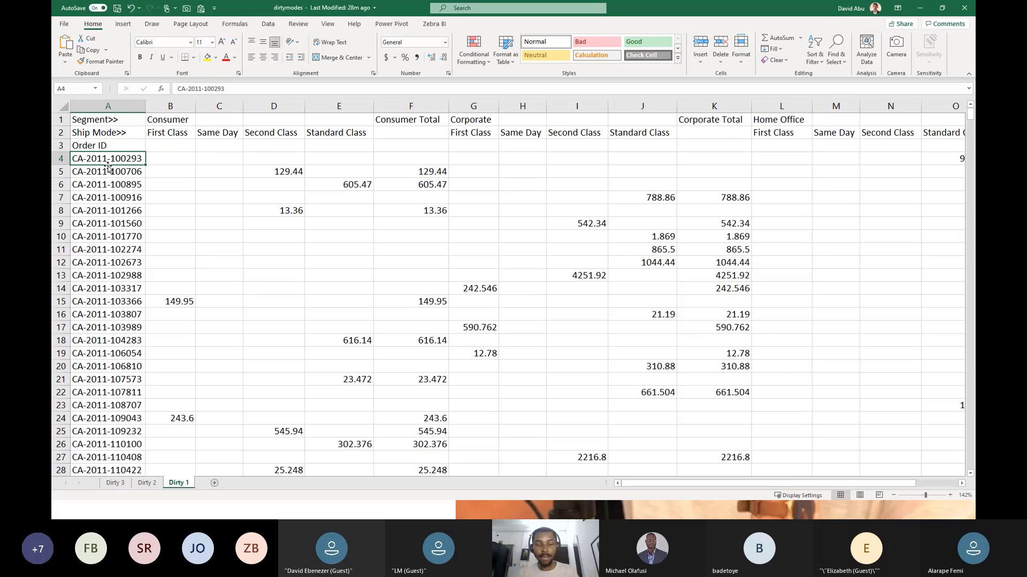
Insert a blank row at row 10 and select the contiguous data region above it
click(59, 236)
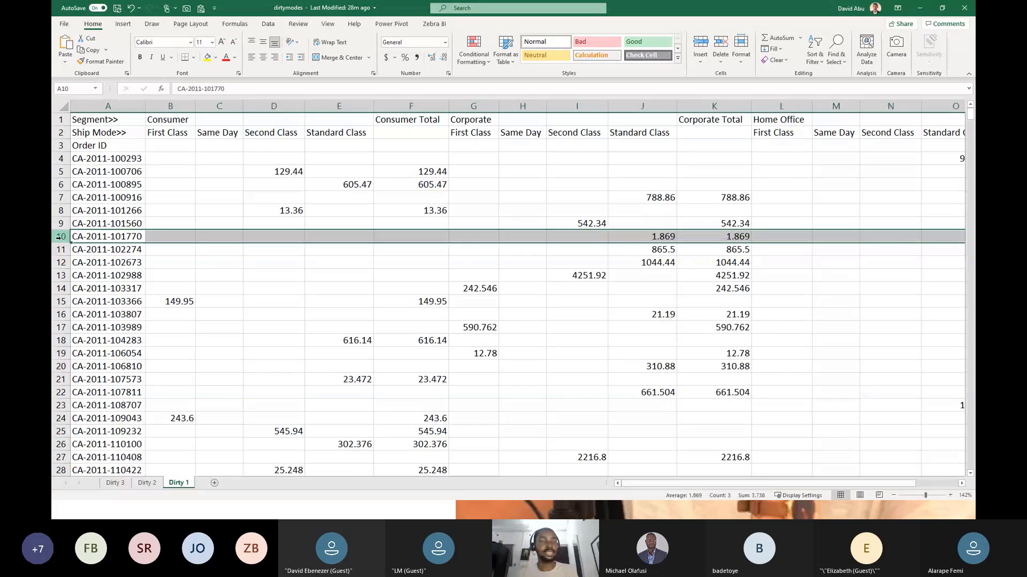
key(ctrl+shift+equal)
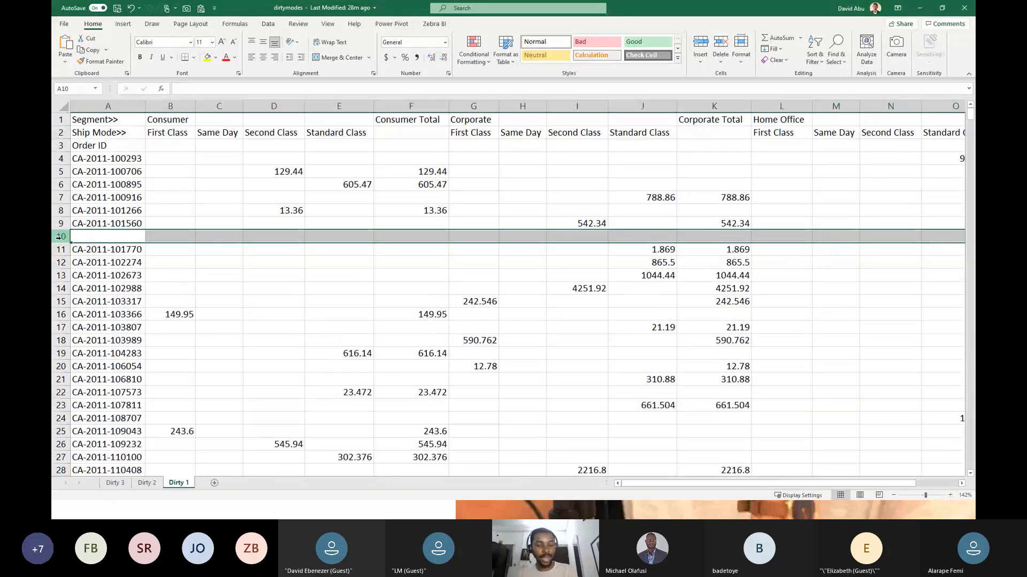
key(Up)
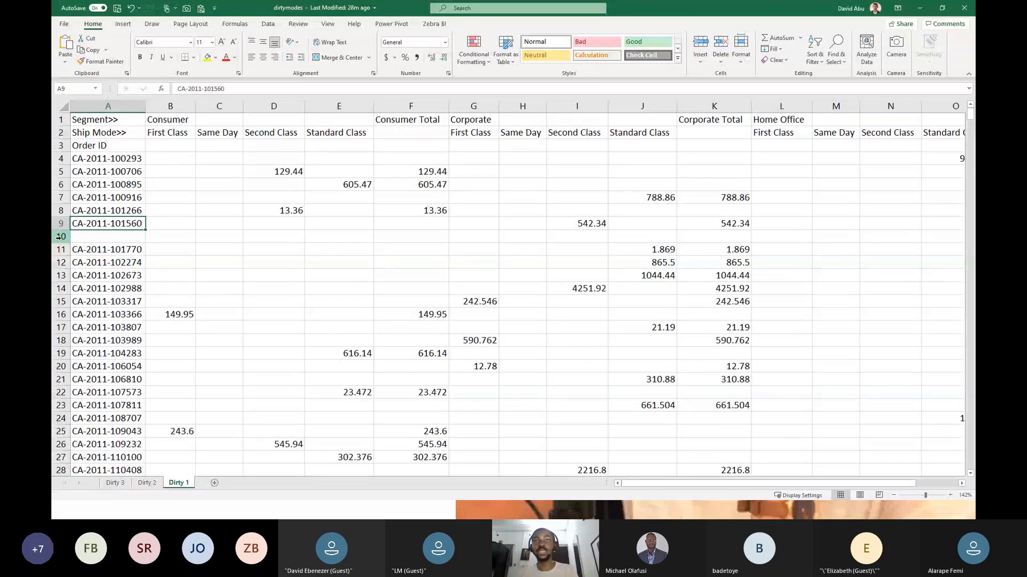
key(ctrl+a)
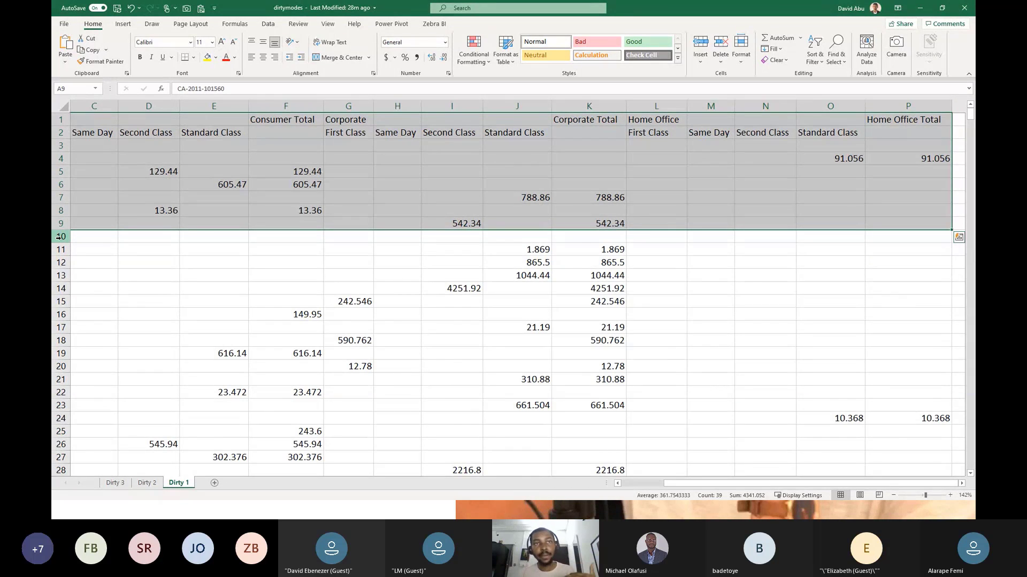
Delete the blank row 10 that splits the order data and return to cell A8
key(Down)
click(60, 237)
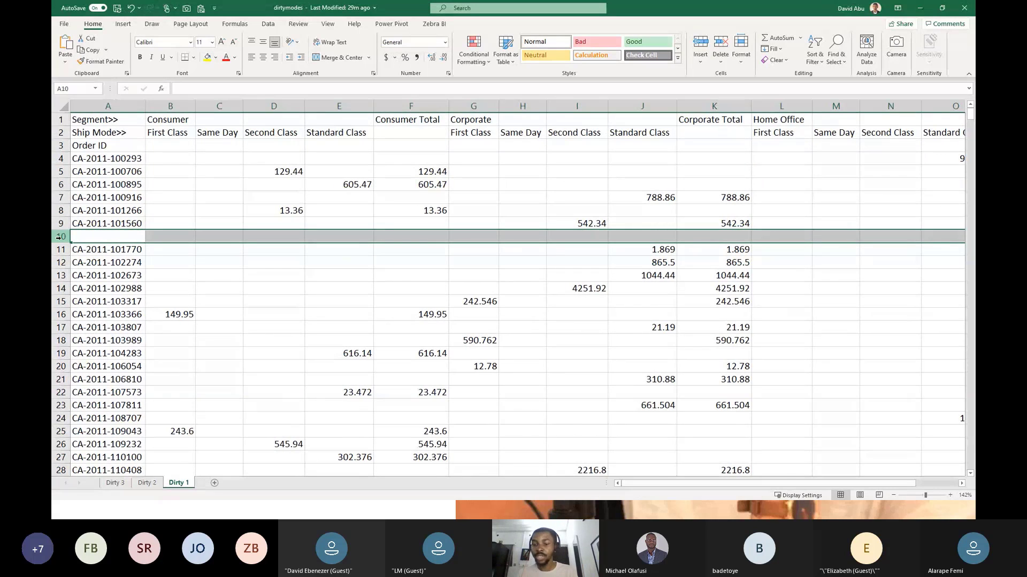
key(ctrl+minus)
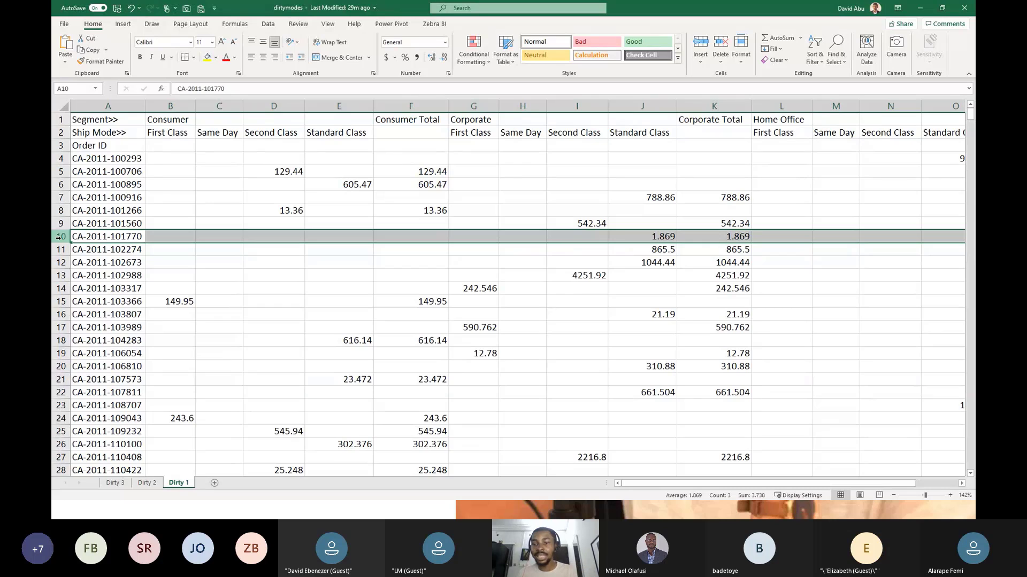
key(Up)
key(Up)
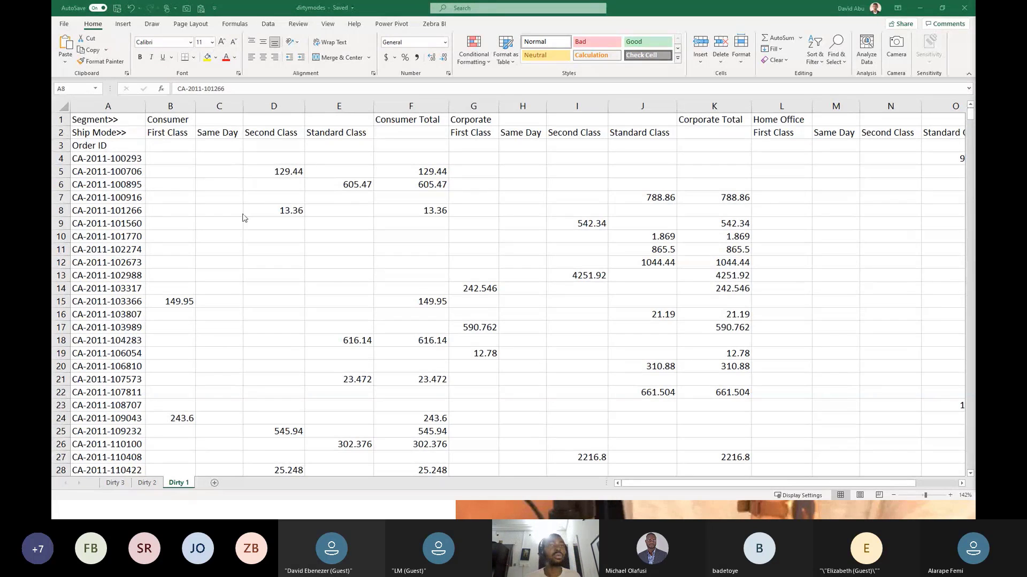
Review the Segment and Ship Mode header rows above the order data on the Dirty 1 sheet
key(Up)
key(Up)
key(Up)
key(Up)
key(Up)
key(Up)
key(Up)
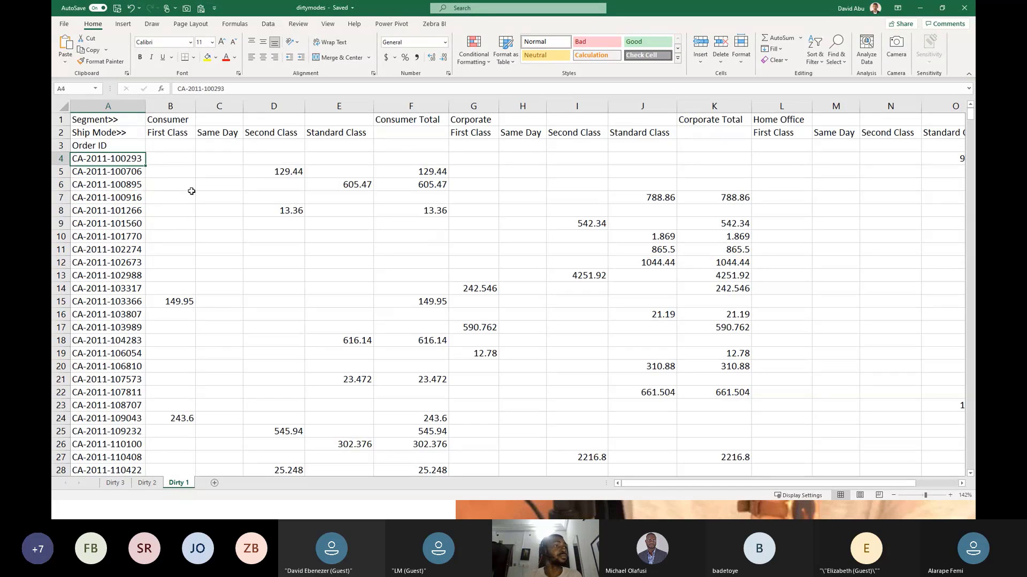
key(Right)
key(Right)
key(Right)
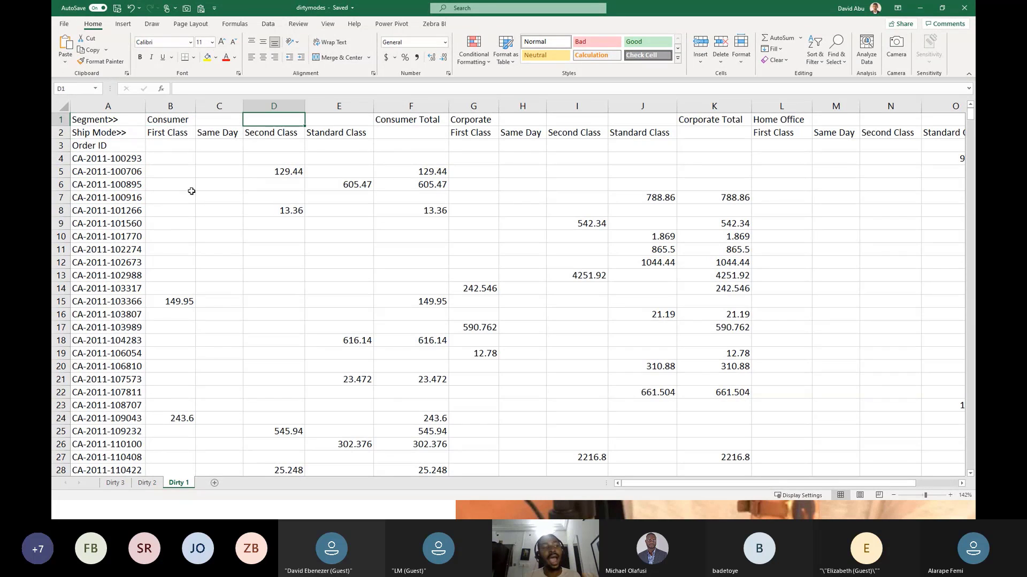
Examine the Ship Mode, Segment and Order Date layout of the Dirty 2 sheet, and close the workbook
click(150, 484)
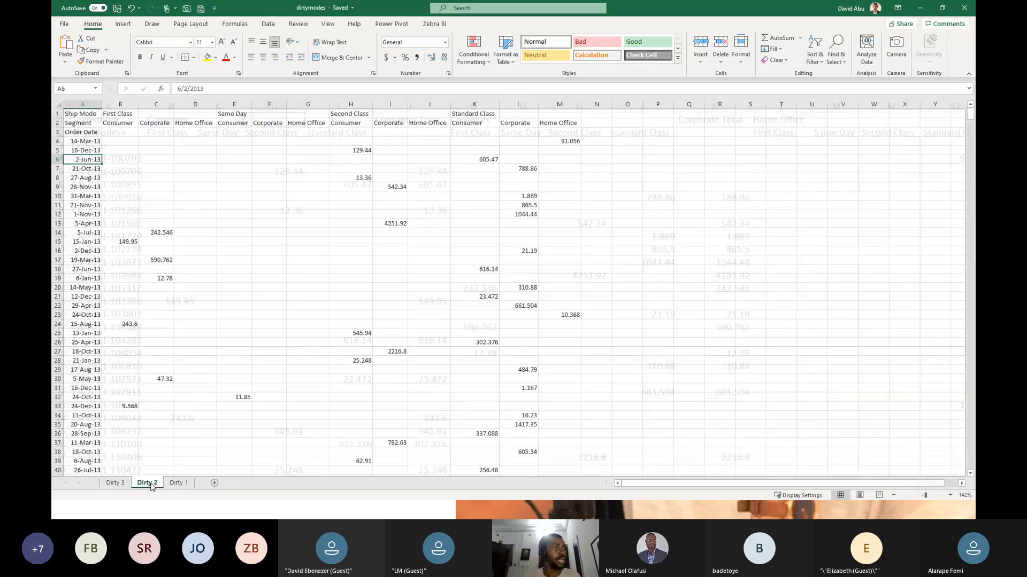
click(81, 151)
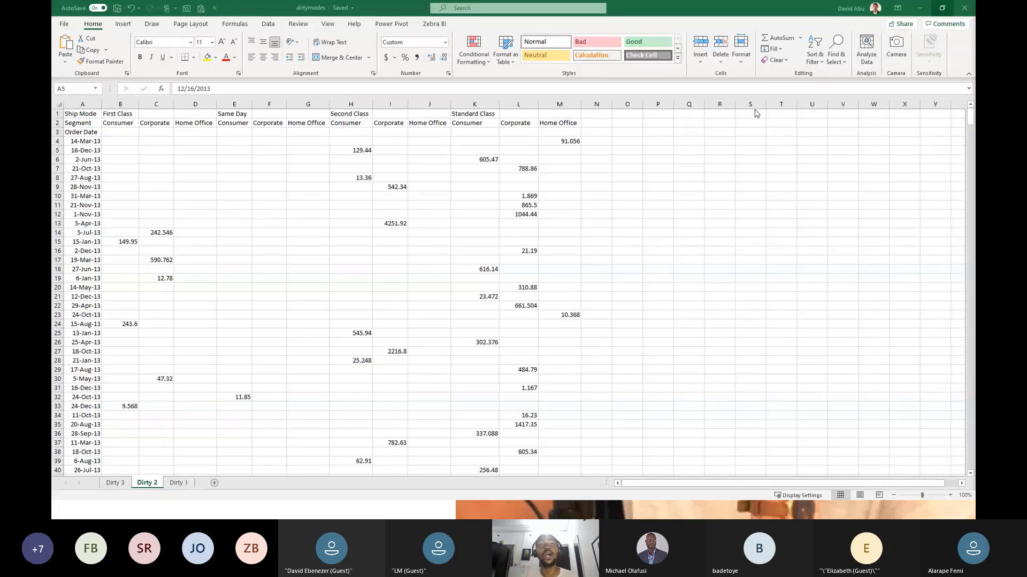
click(963, 9)
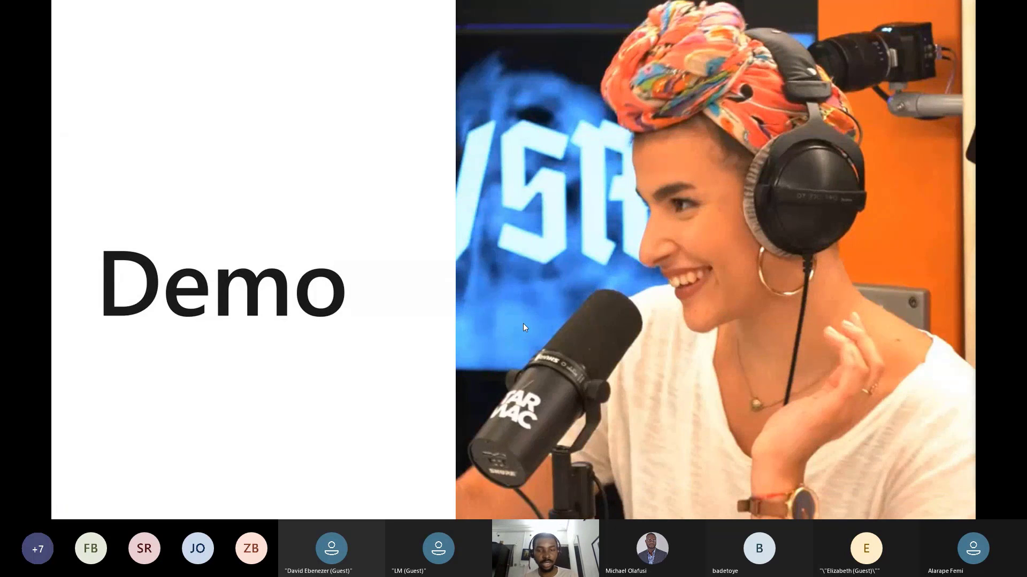
Switch to Power BI Desktop and open the Power Query Editor without loading any data
key(alt+Tab)
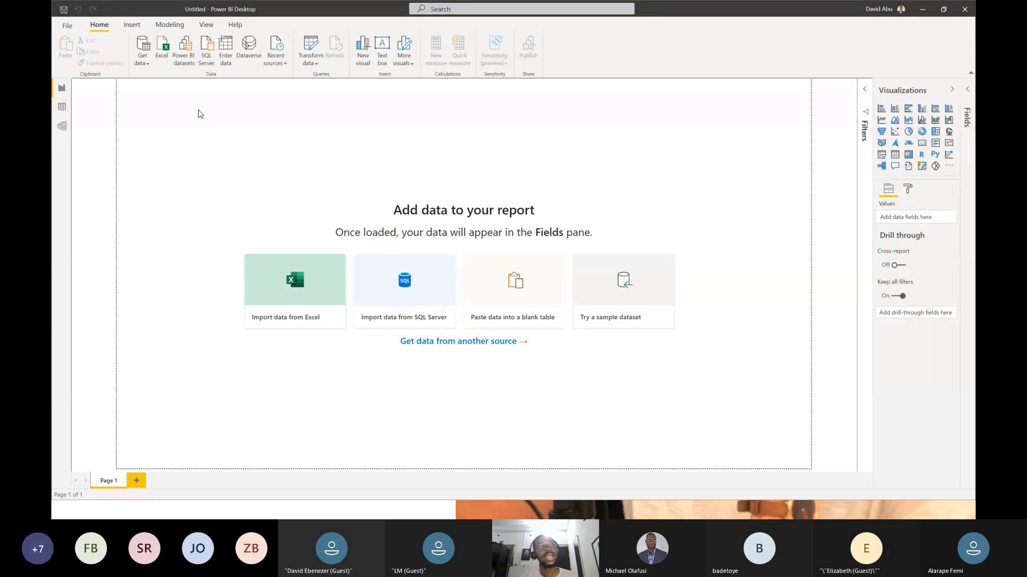
click(147, 65)
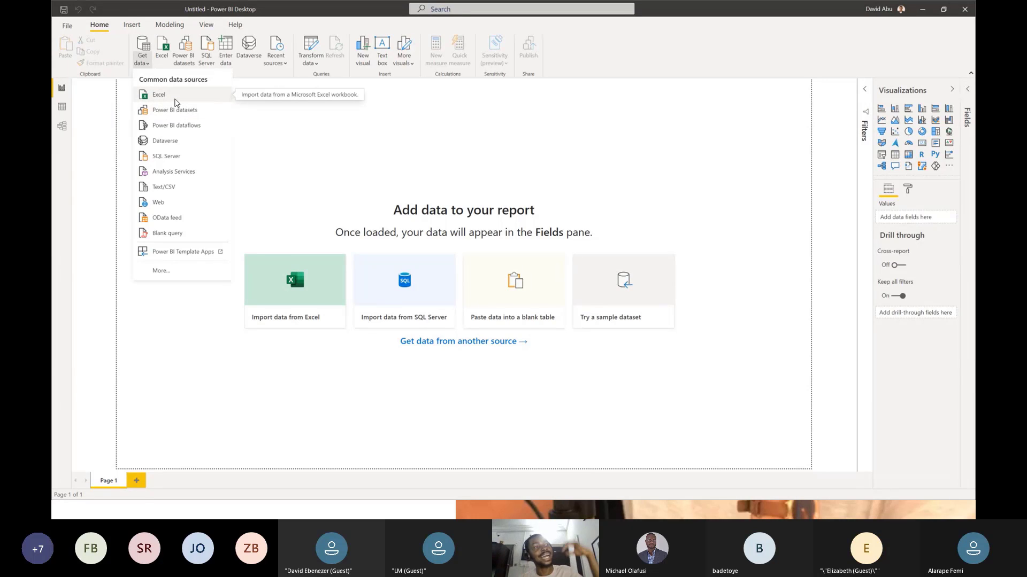
click(348, 151)
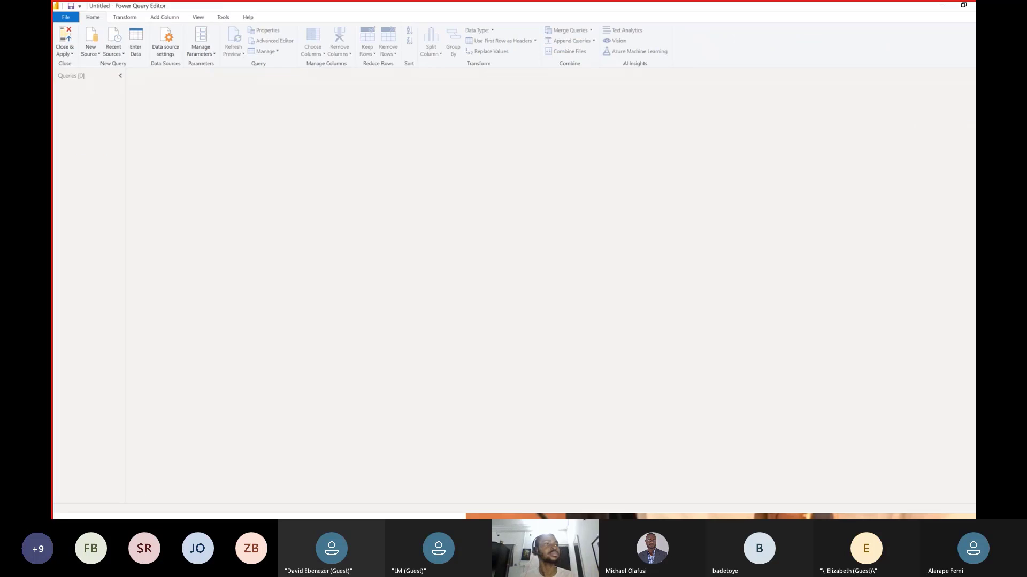
click(125, 20)
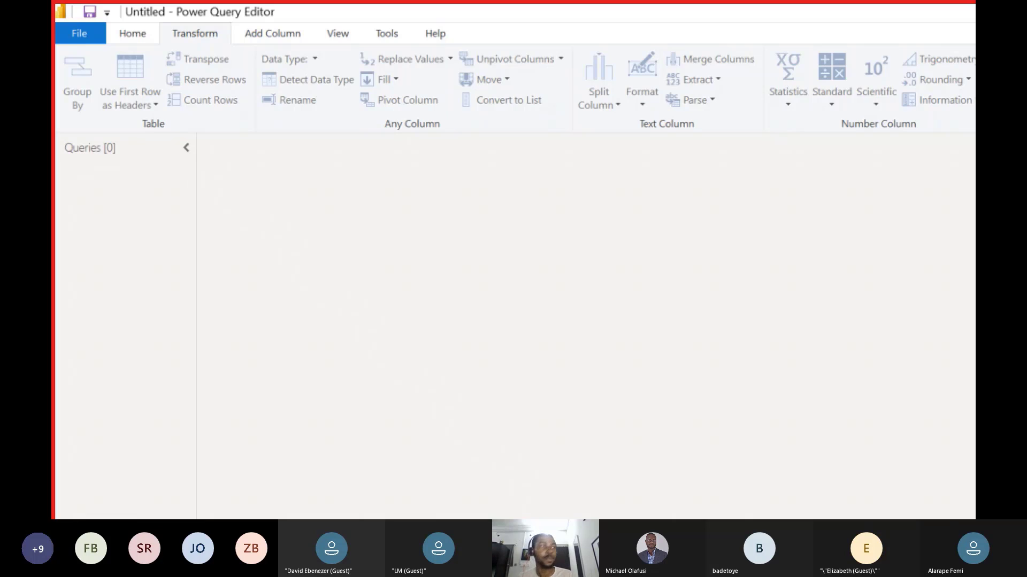
click(142, 38)
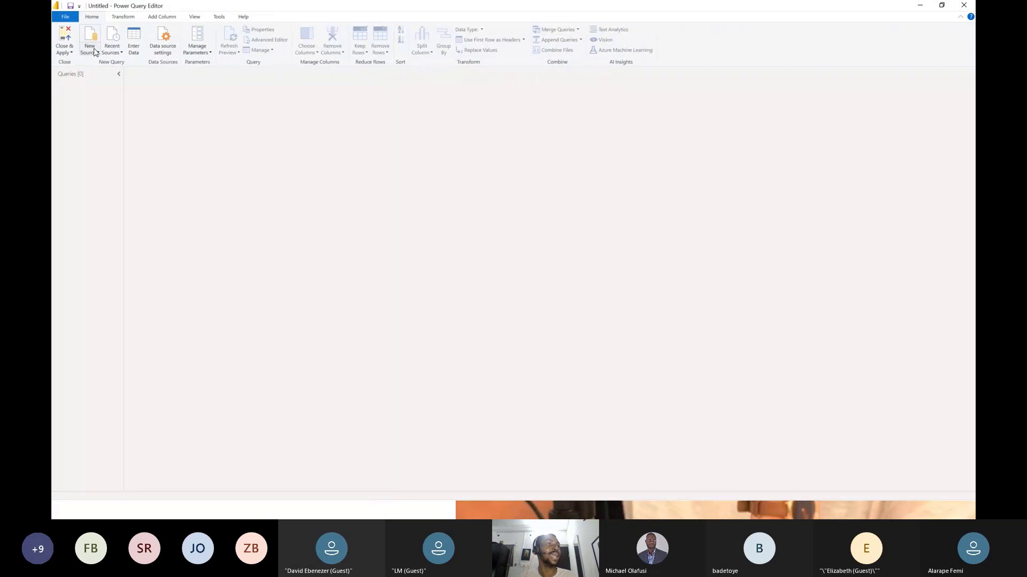
Open the full list of new data sources and browse the File, Database, Power Platform, Azure, Online Services and Other connector categories
click(94, 51)
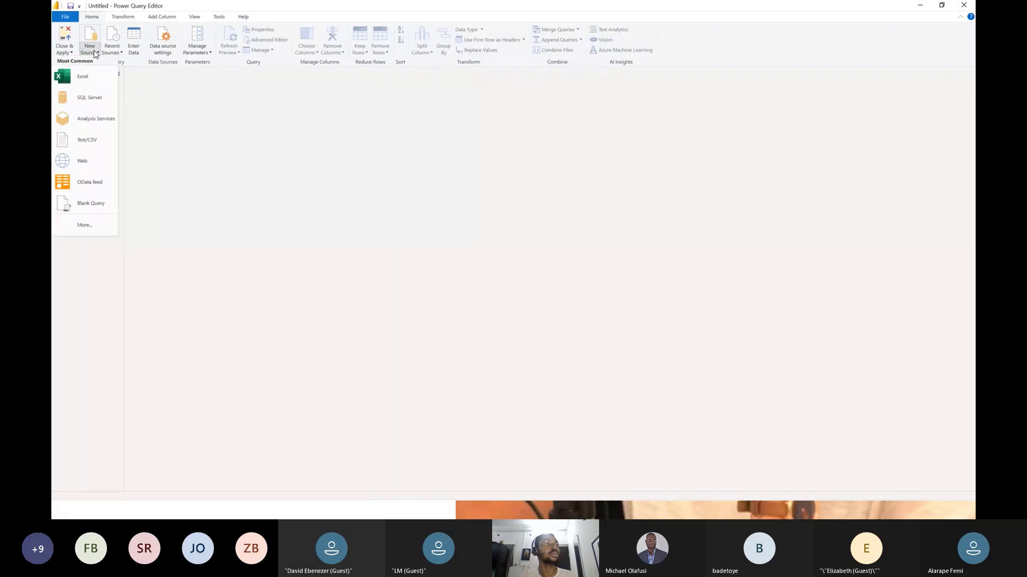
click(85, 225)
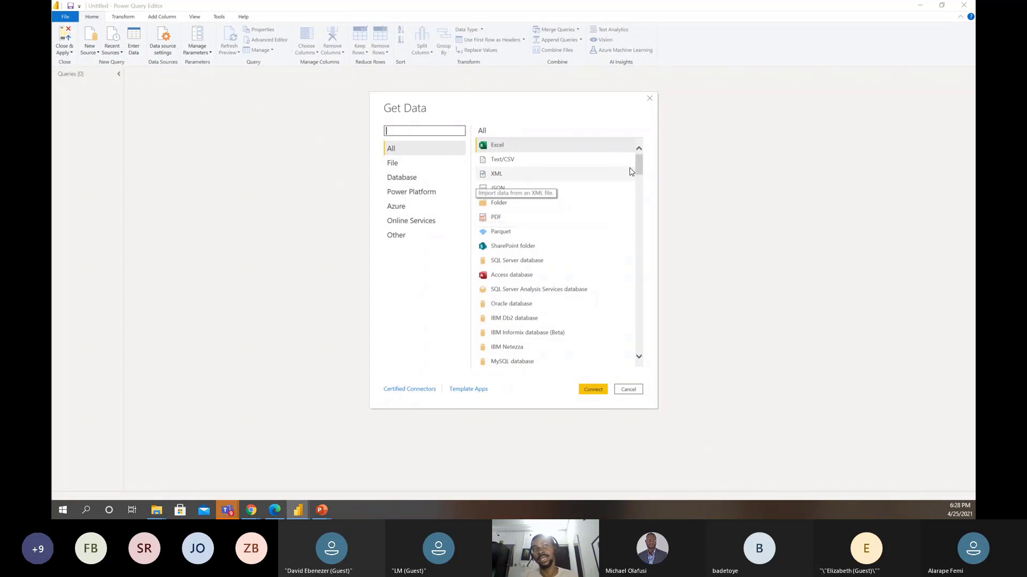
mouse_move(639, 166)
mouse_down()
mouse_move(625, 290)
mouse_move(636, 357)
mouse_move(630, 160)
mouse_up()
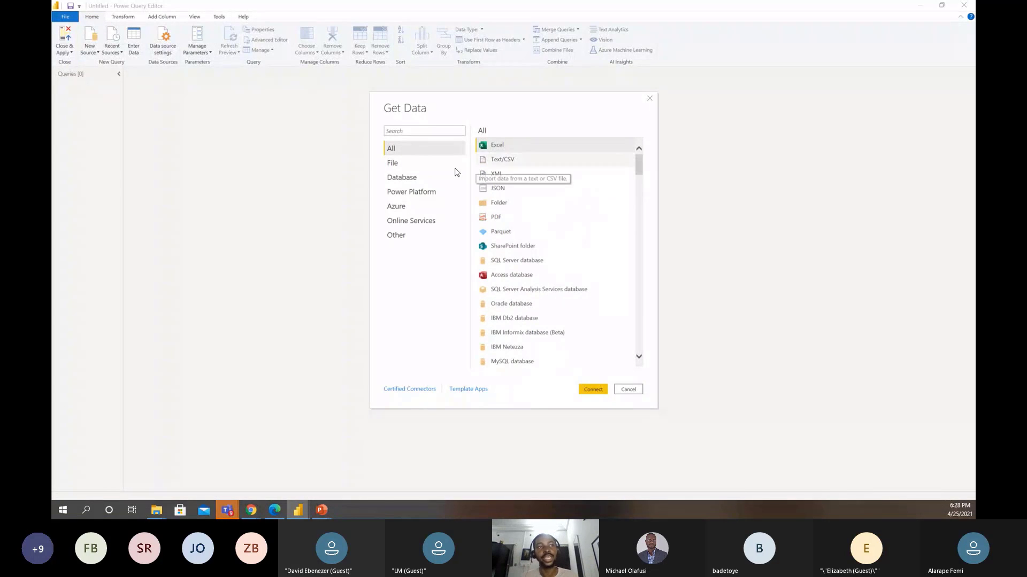
click(412, 165)
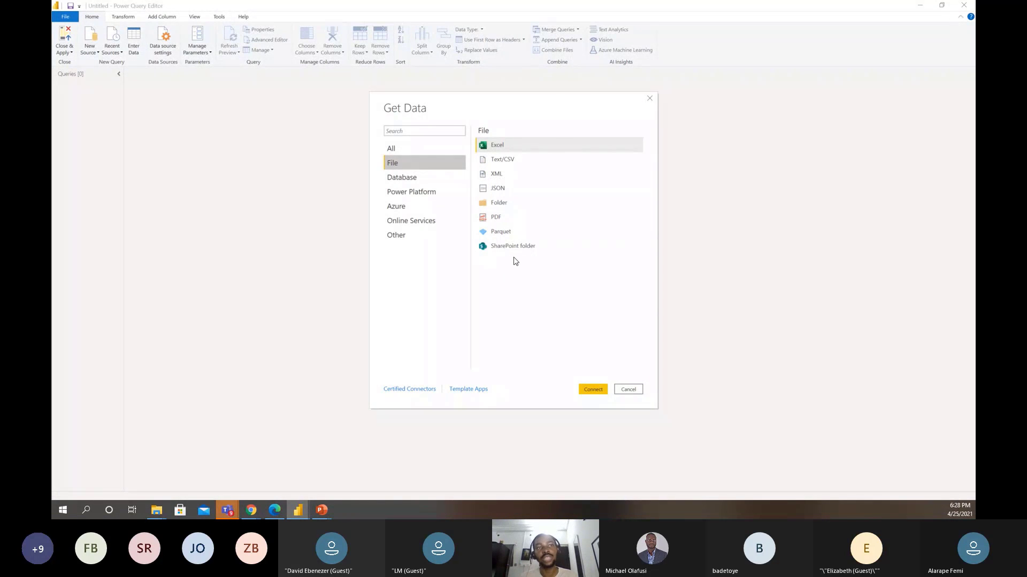
click(402, 182)
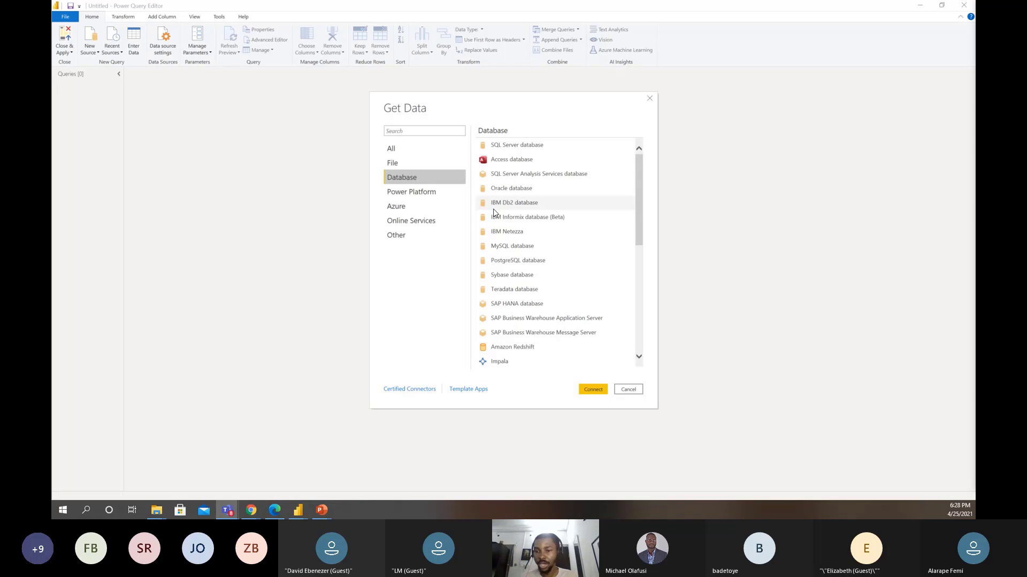
click(408, 195)
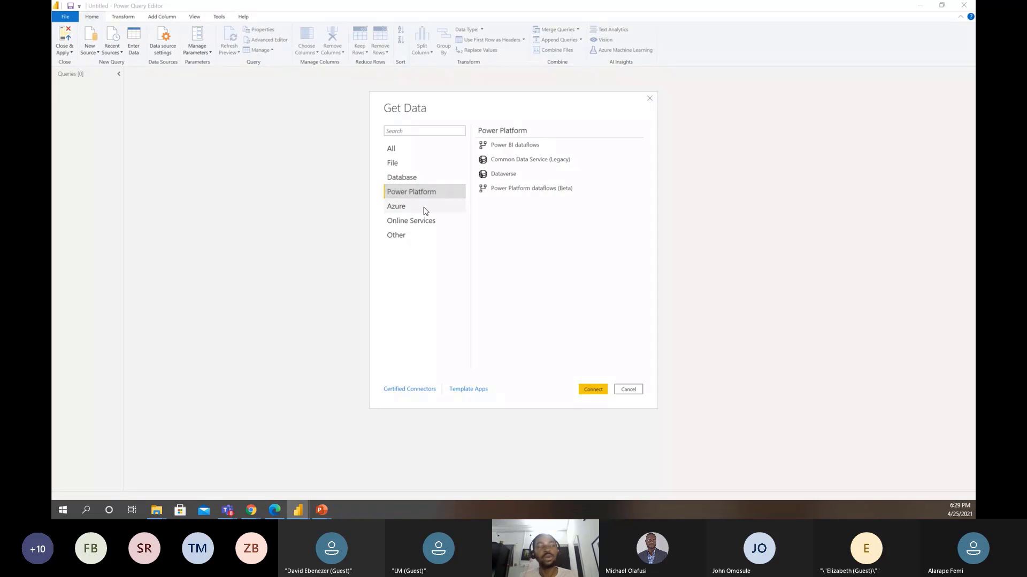
click(426, 211)
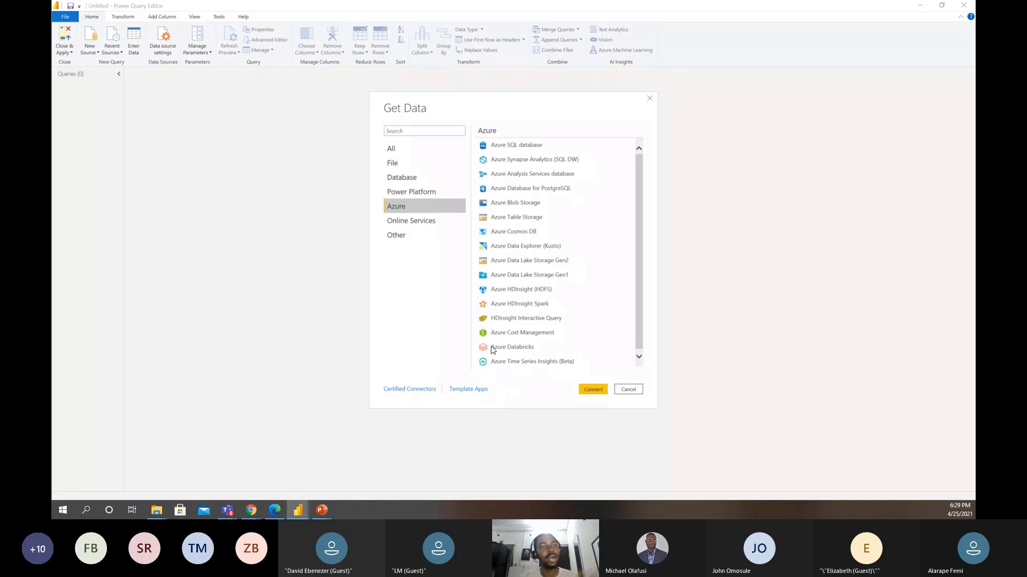
click(411, 225)
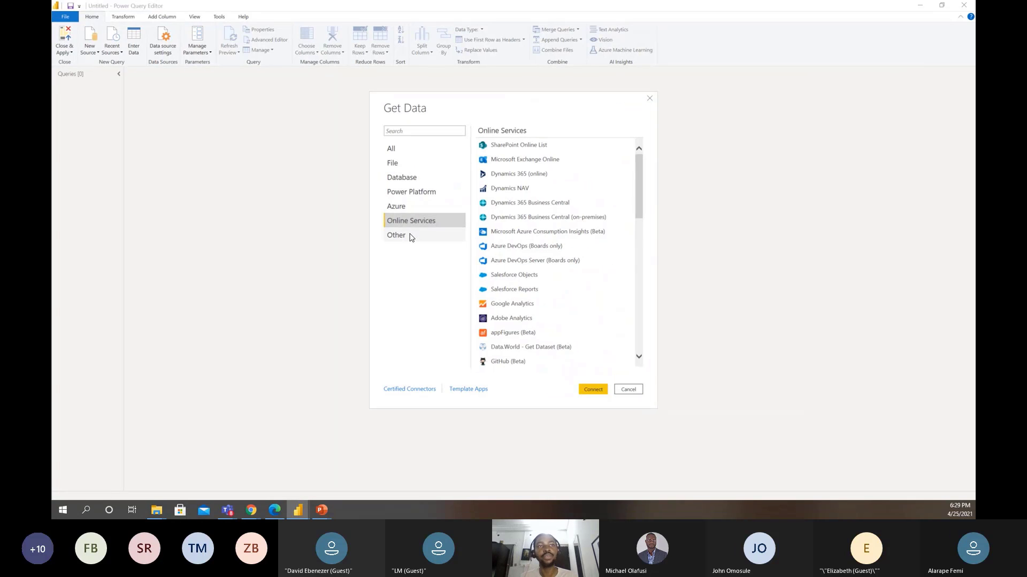
click(413, 254)
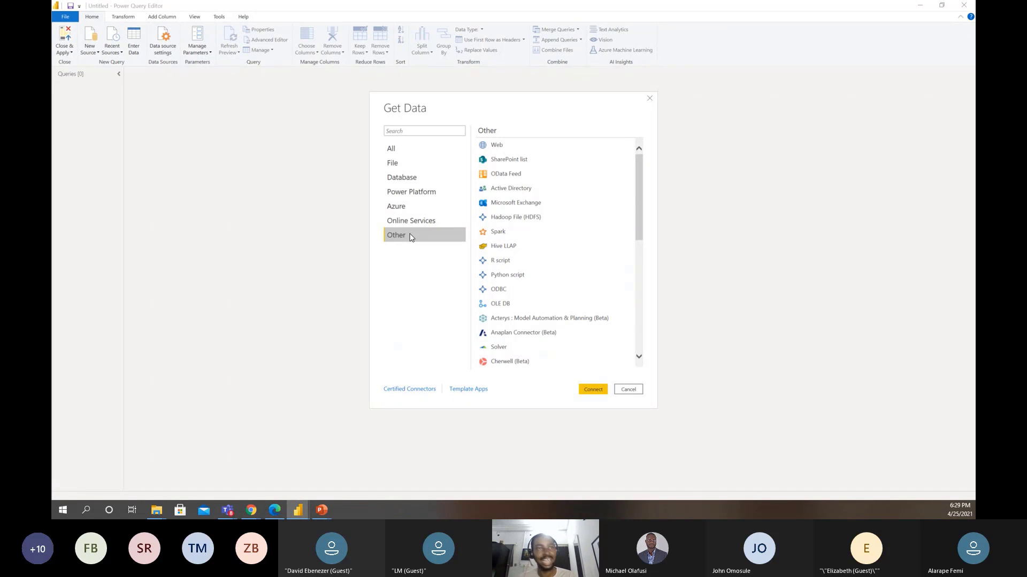
Connect to the dirtymodes Excel workbook as the new data source
click(412, 152)
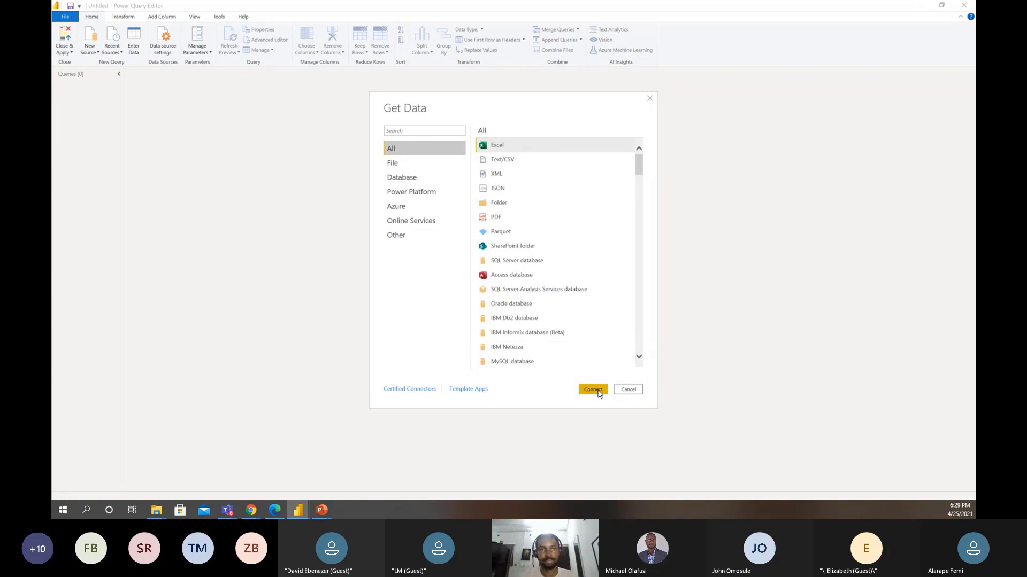
click(595, 390)
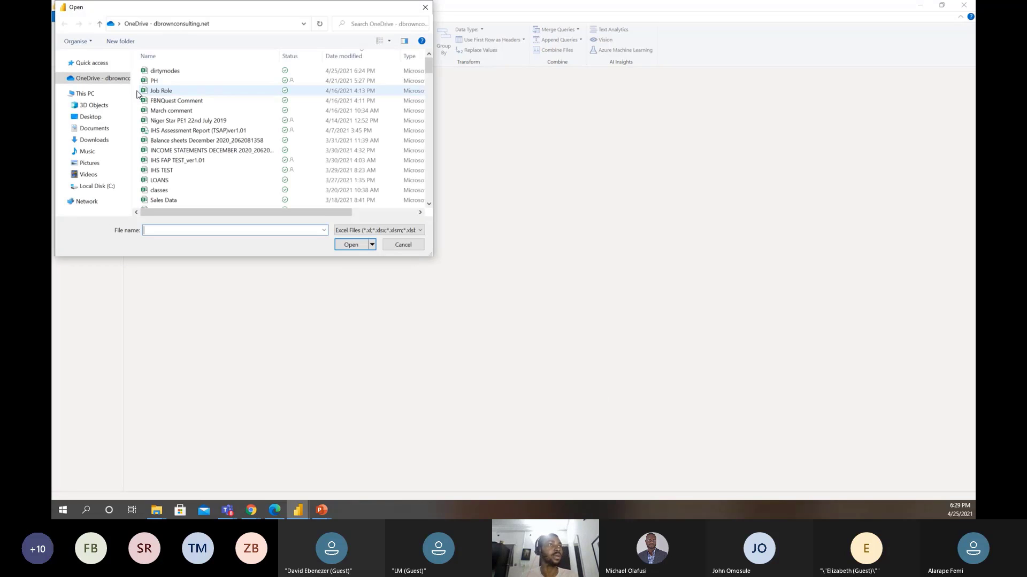
click(357, 247)
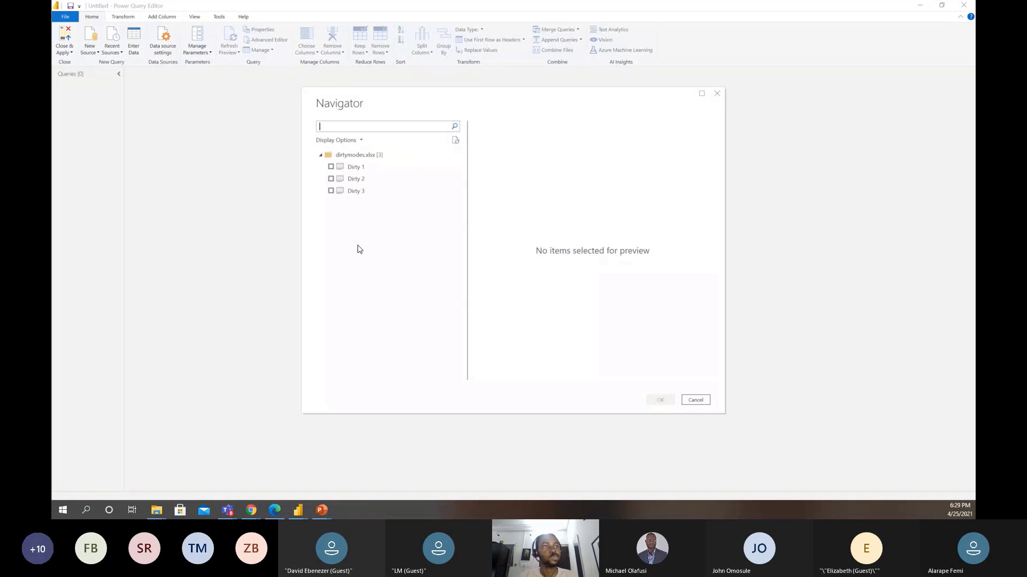
Load the Dirty 1, Dirty 2 and Dirty 3 sheets of the workbook as queries
click(331, 167)
click(331, 179)
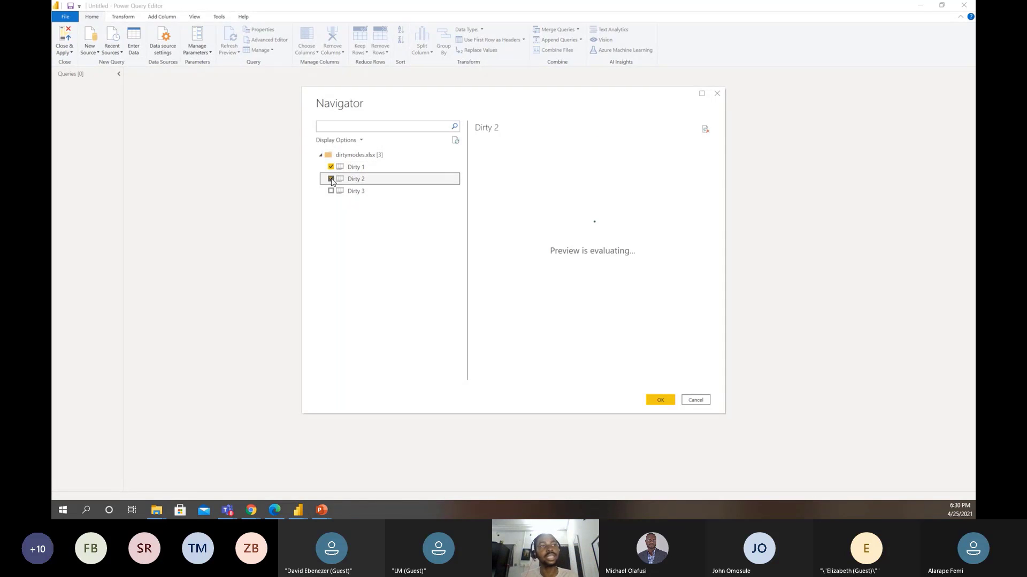
click(331, 192)
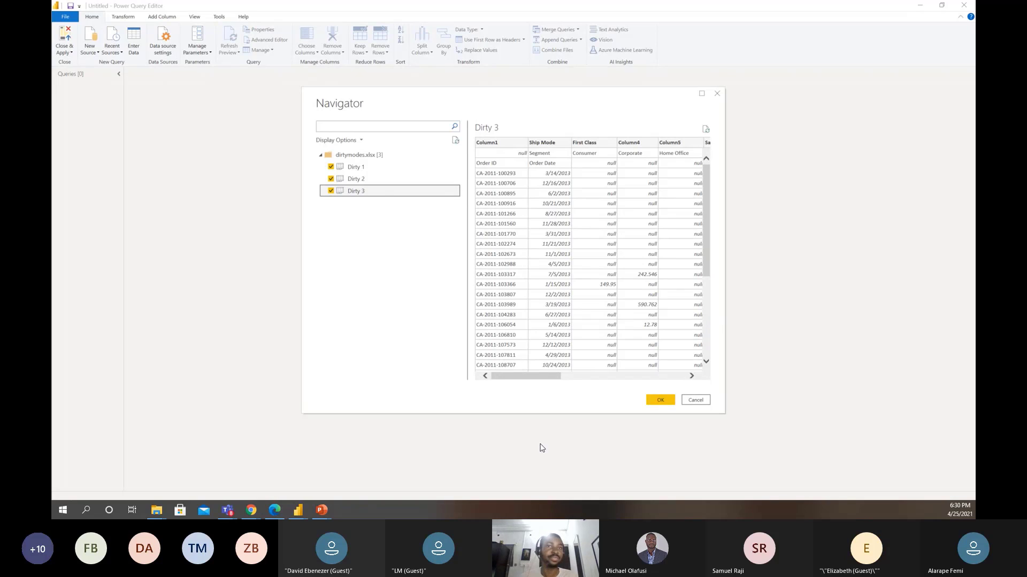
click(661, 401)
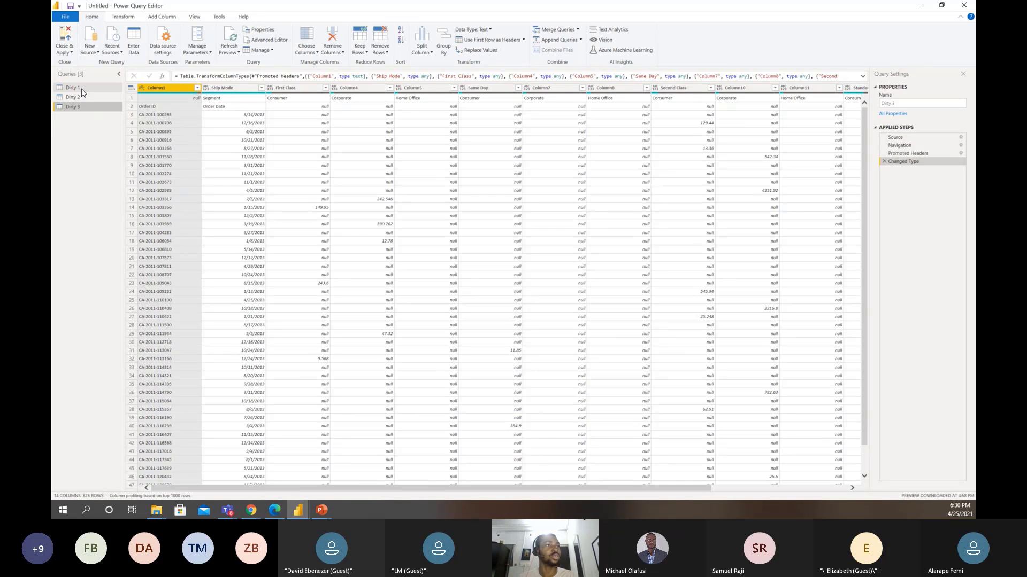
ctrl+scroll(83, 93, up, 6)
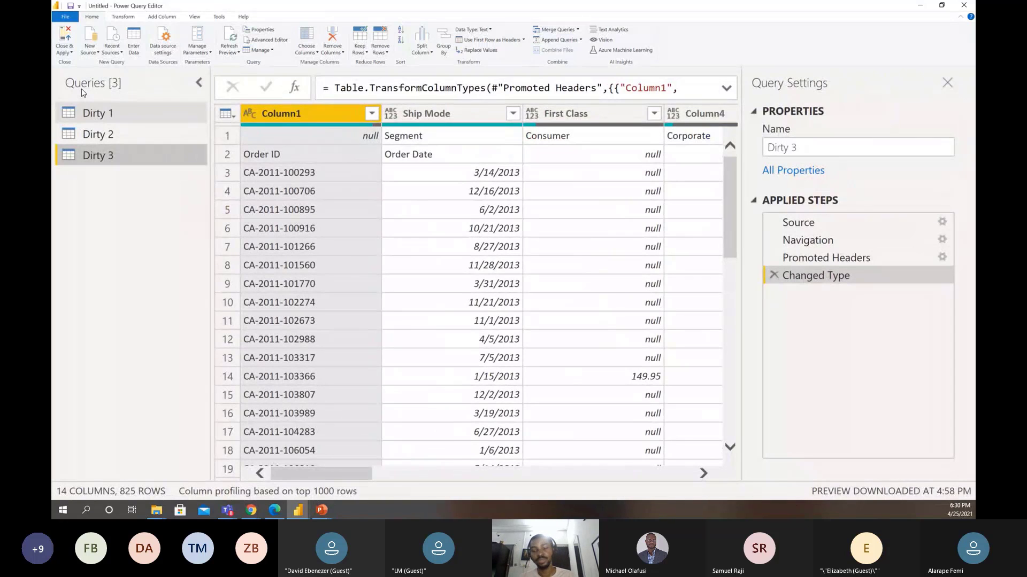
ctrl+scroll(83, 92, down, 8)
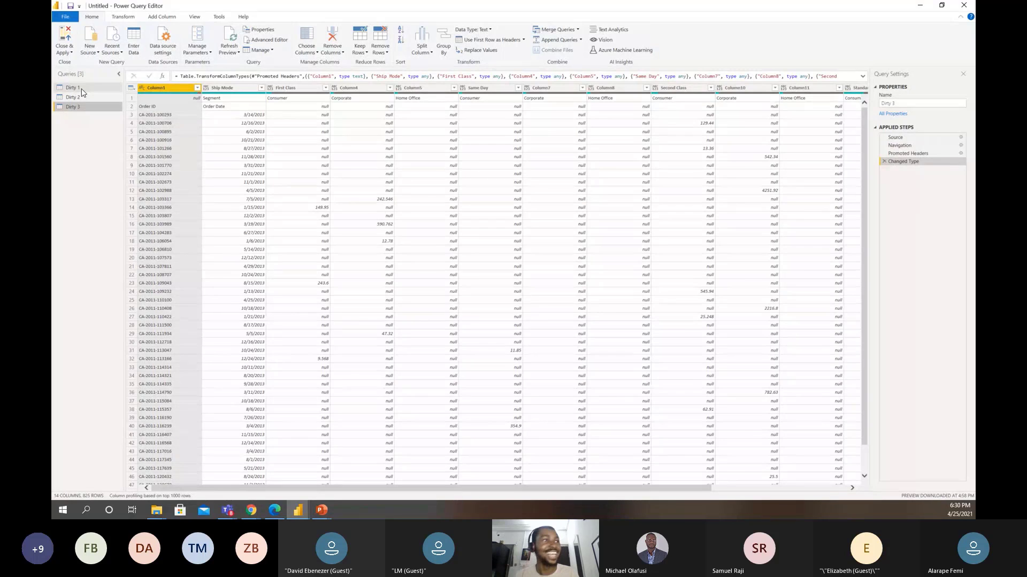
key(ctrl+shift+equal)
key(ctrl+shift+equal)
key(ctrl+shift+equal)
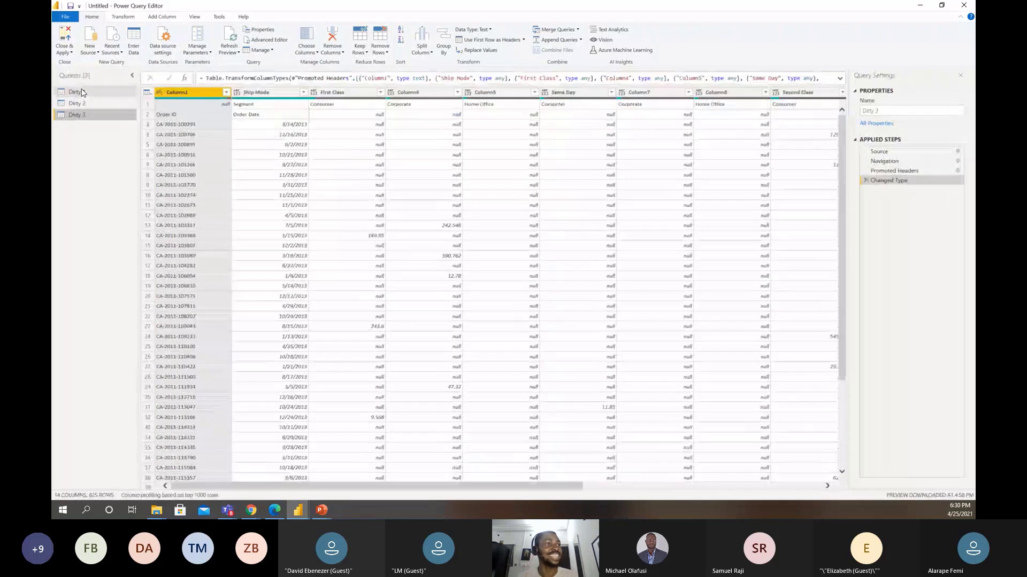
key(ctrl+shift+equal)
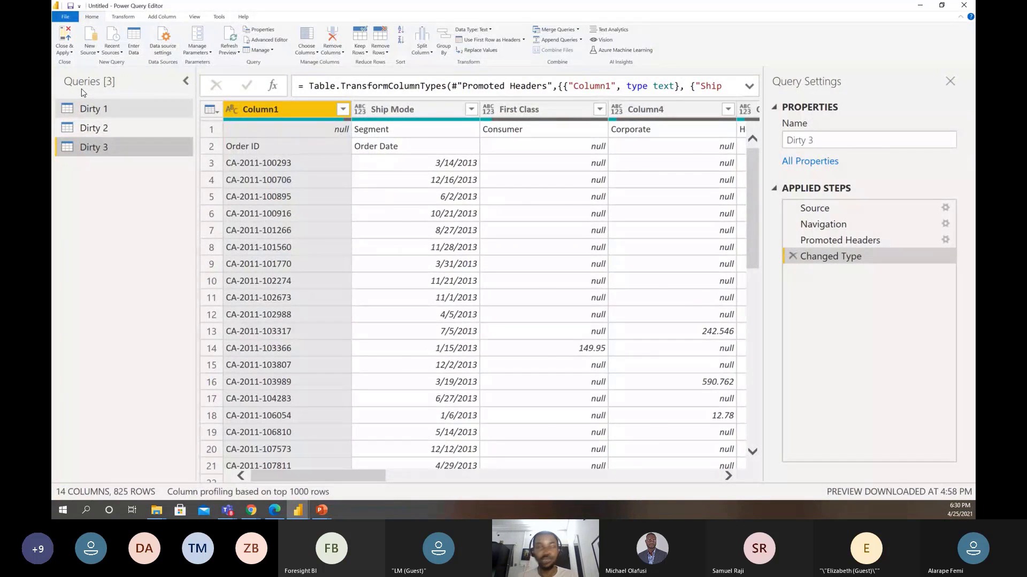
key(ctrl+shift+minus)
key(ctrl+shift+minus)
key(ctrl+shift+minus)
key(ctrl+shift+minus)
key(ctrl+shift+minus)
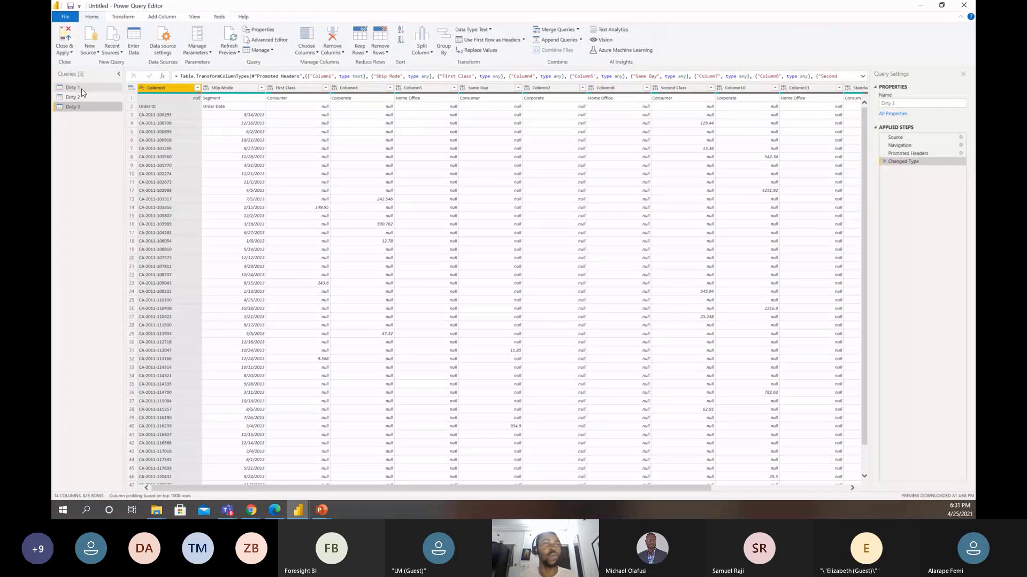
Remove the Changed Type step from the Dirty 1 query
click(81, 89)
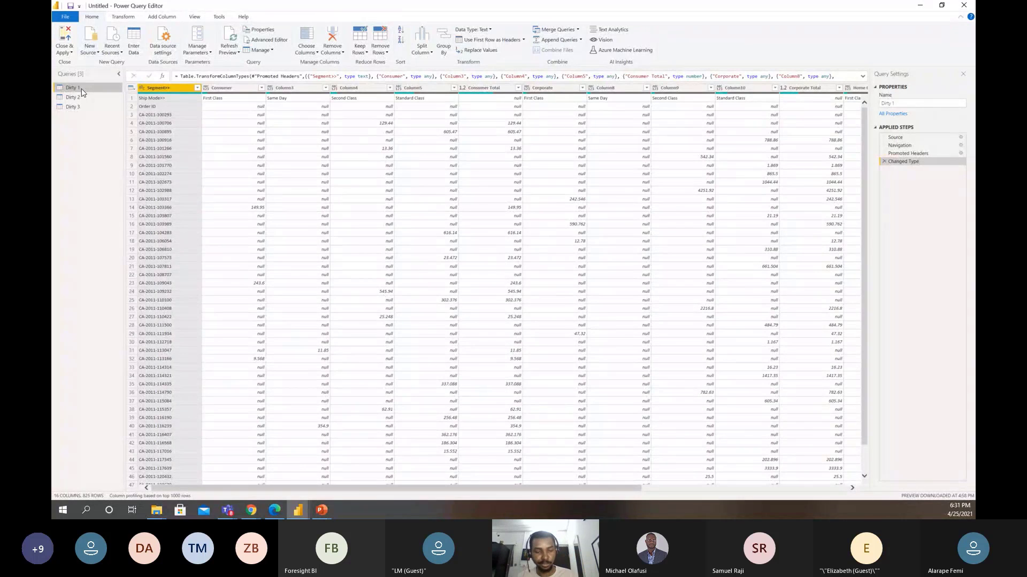
key(ctrl+plus)
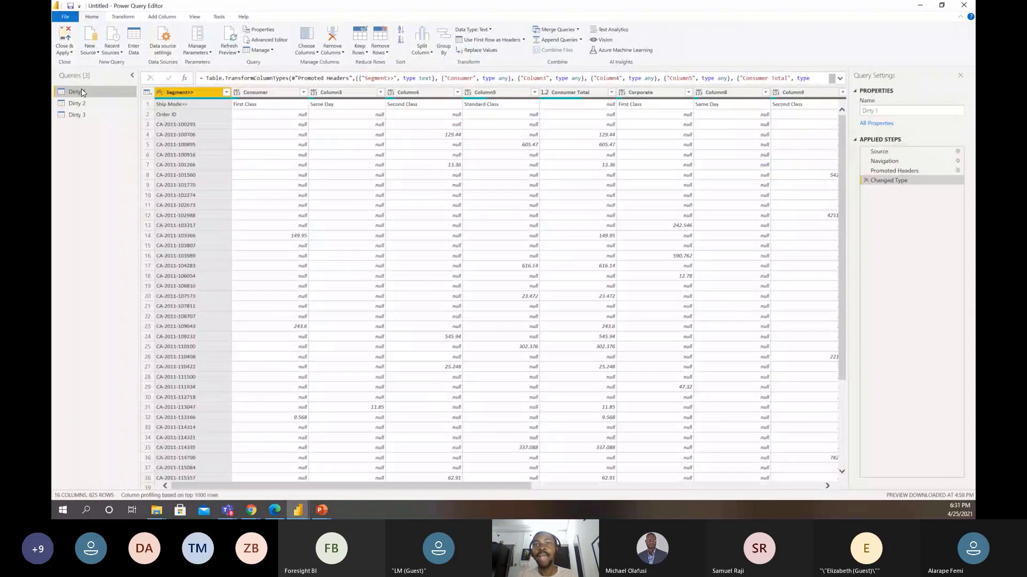
key(ctrl+plus)
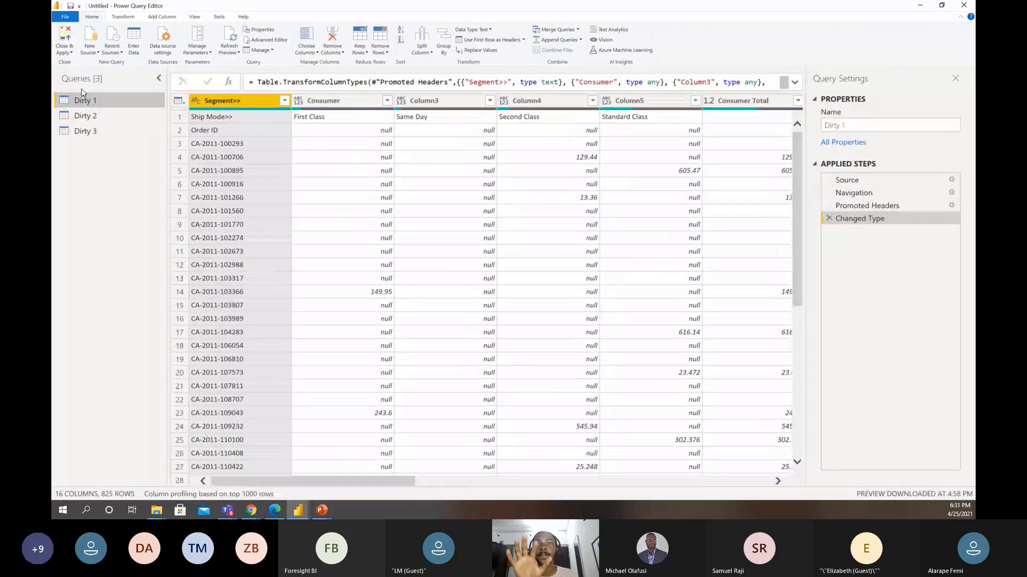
key(ctrl+plus)
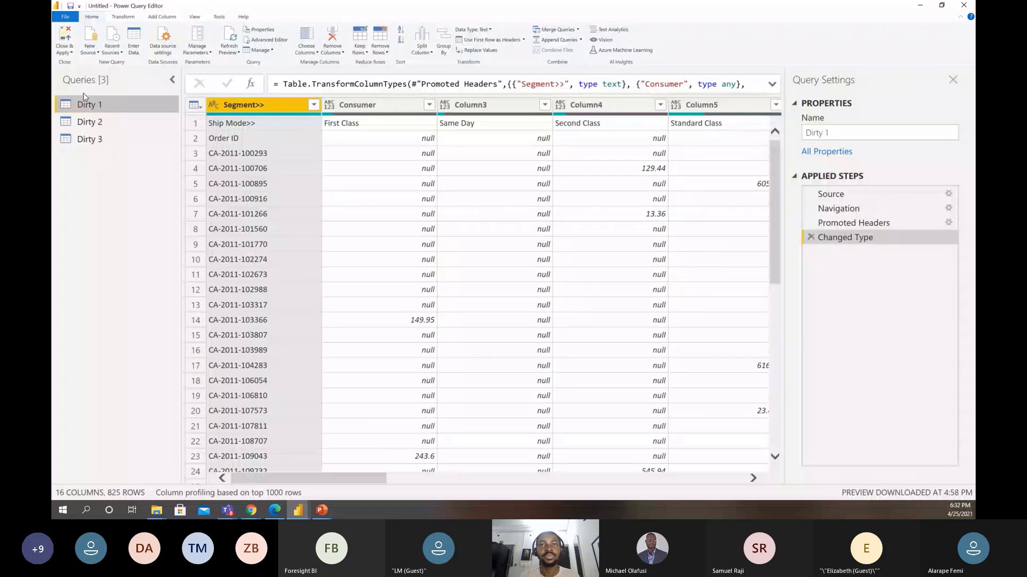
click(811, 239)
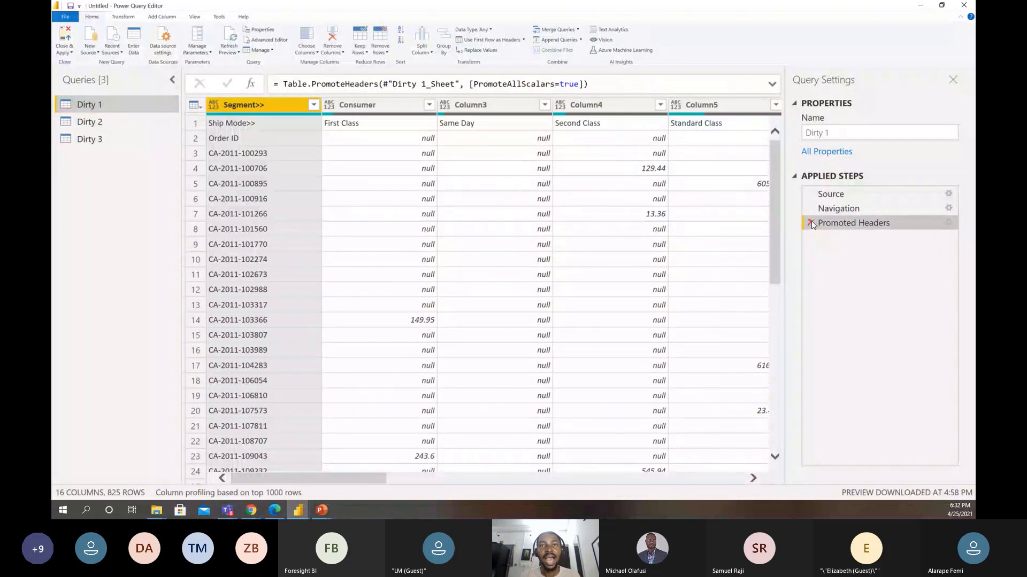
Remove the Promoted Headers step from the Dirty 1 query and review its remaining Source and Navigation steps
click(811, 222)
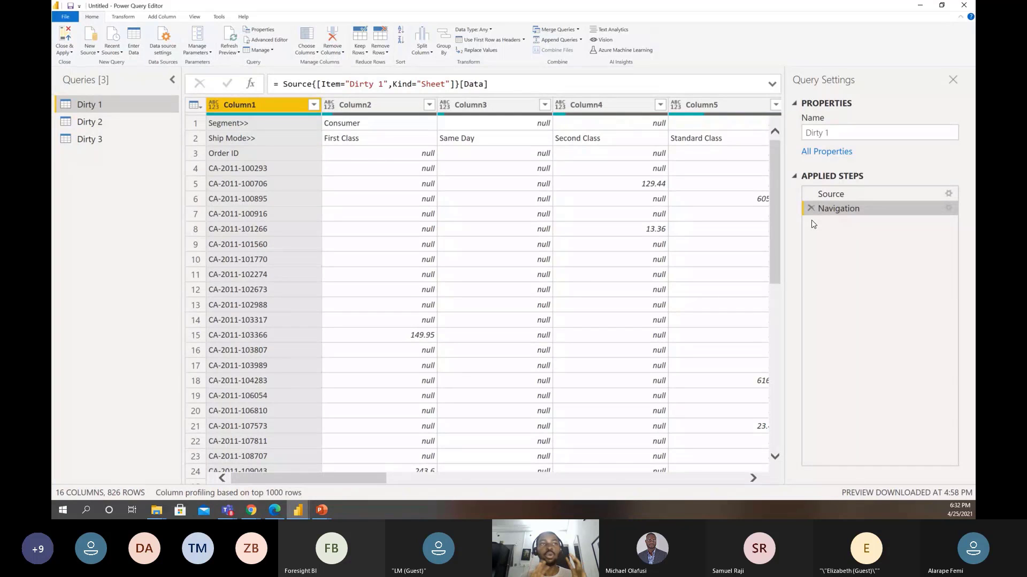
click(869, 195)
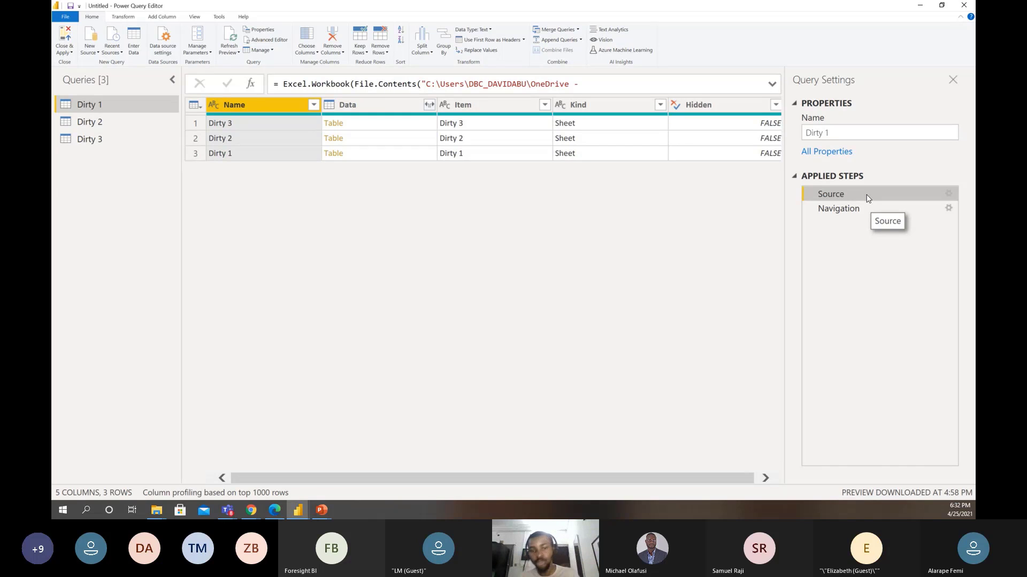
click(867, 209)
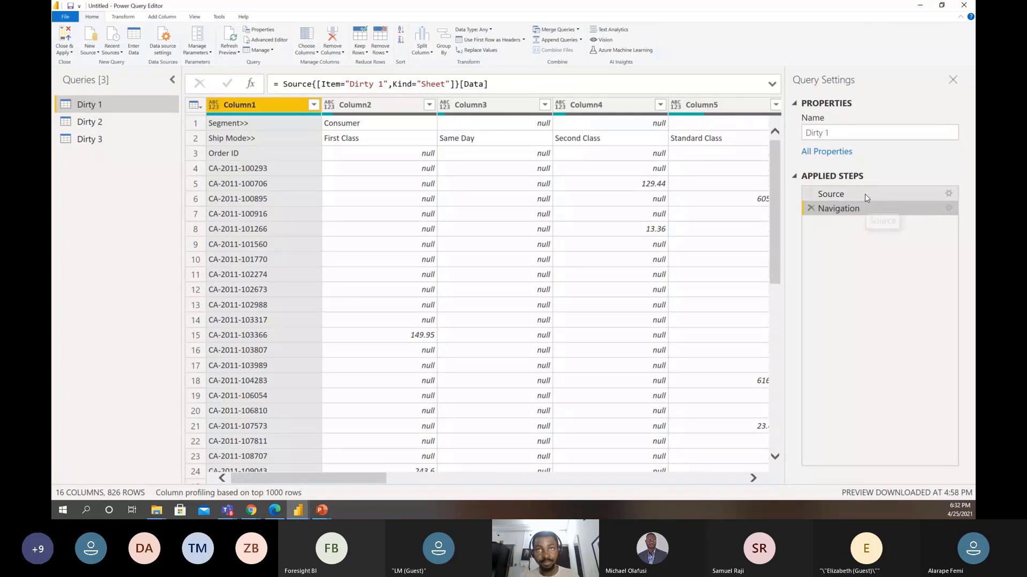
click(866, 196)
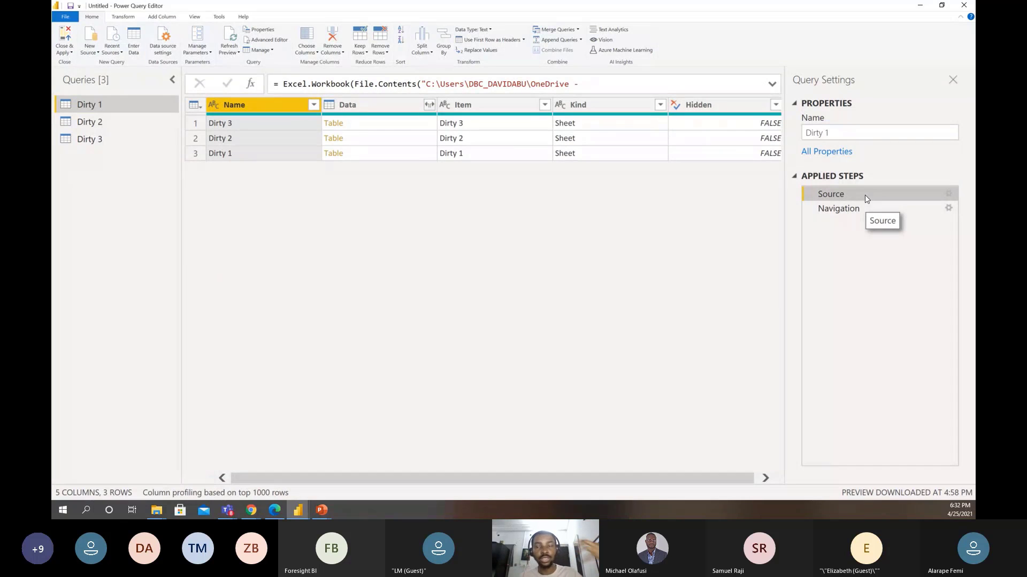
click(865, 204)
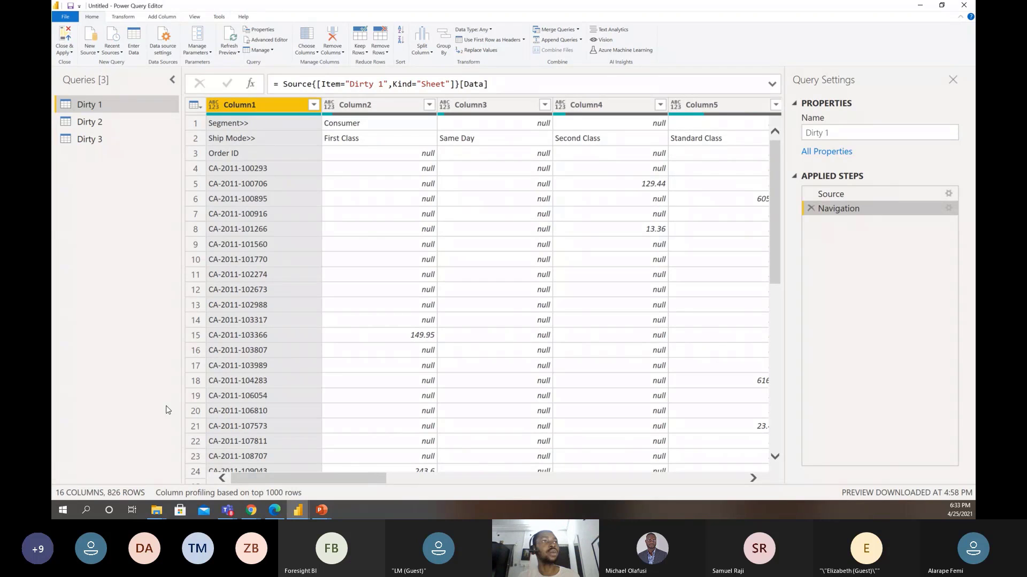
Transpose the Dirty 1 table so the stacked segment and ship mode header rows become columns
click(135, 19)
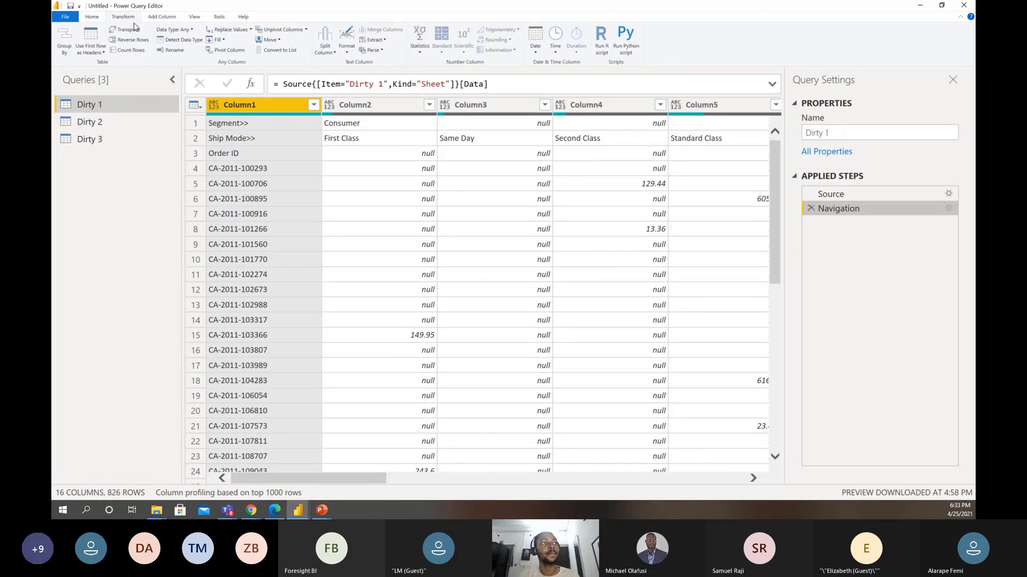
click(129, 30)
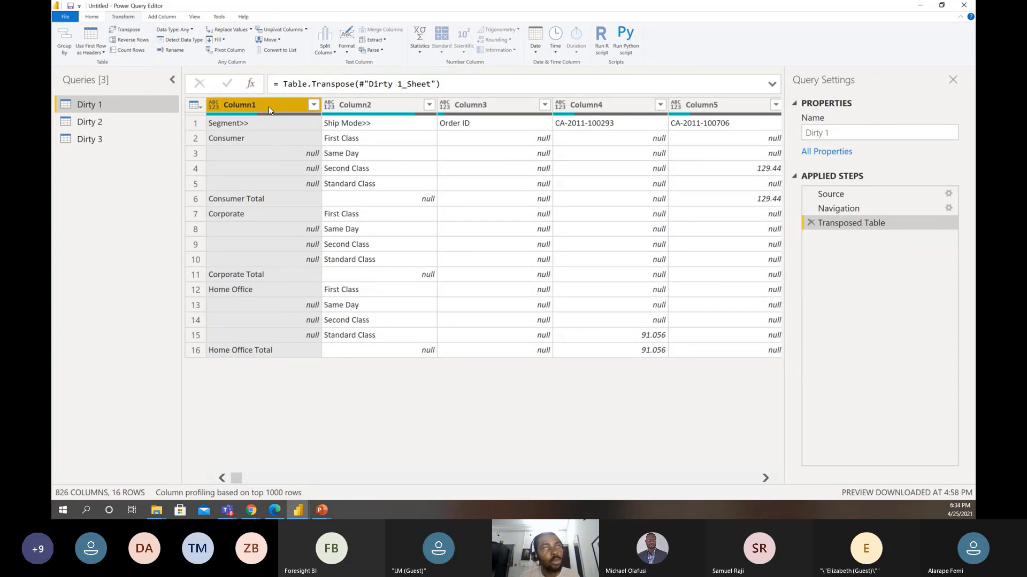
ctrl+click(375, 105)
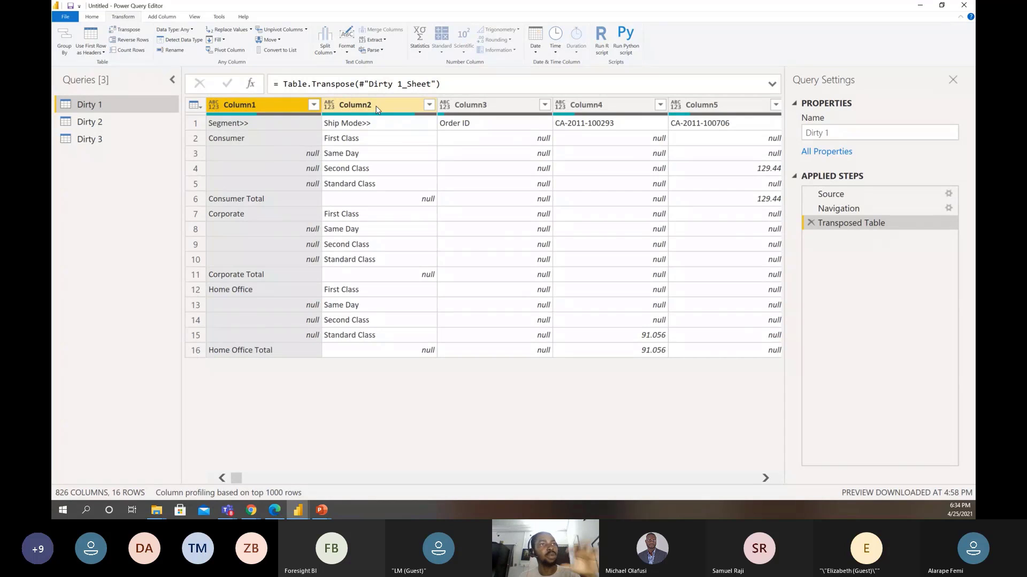
ctrl+click(418, 105)
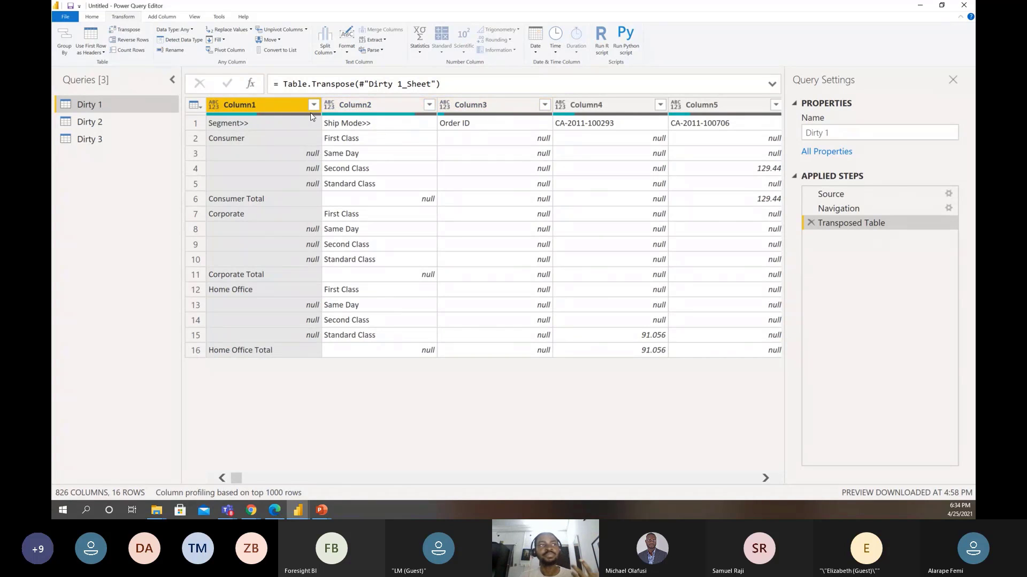
mouse_move(271, 114)
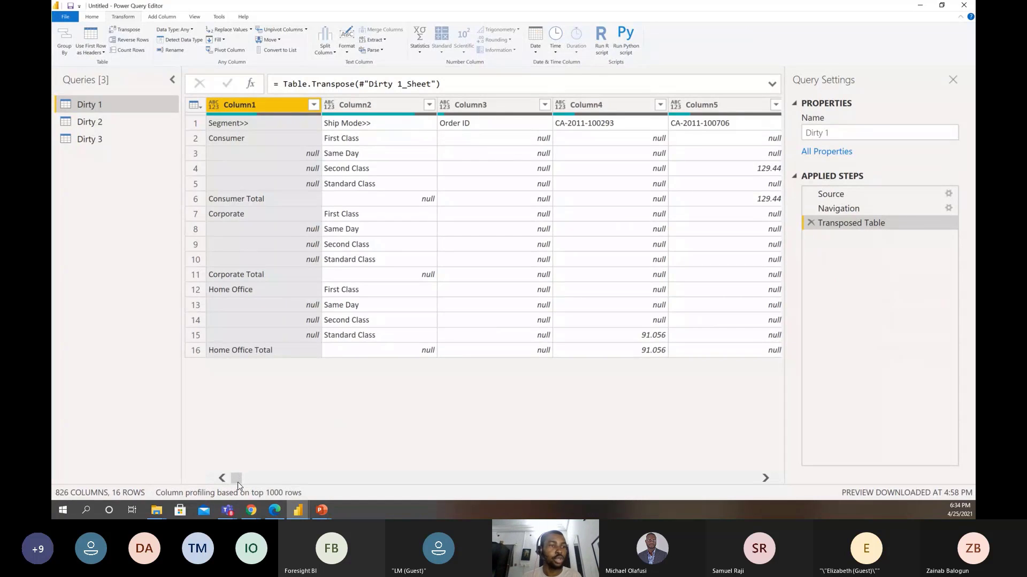
mouse_move(237, 483)
mouse_down()
mouse_move(250, 482)
mouse_move(237, 482)
mouse_up()
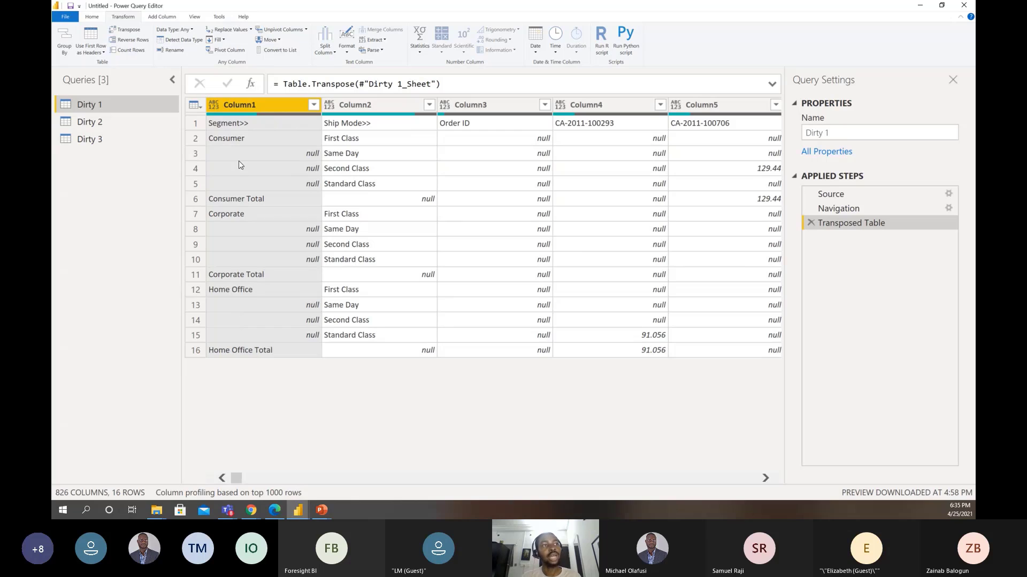
Fill the segment names down in Column1 and promote the first row to headers
click(221, 42)
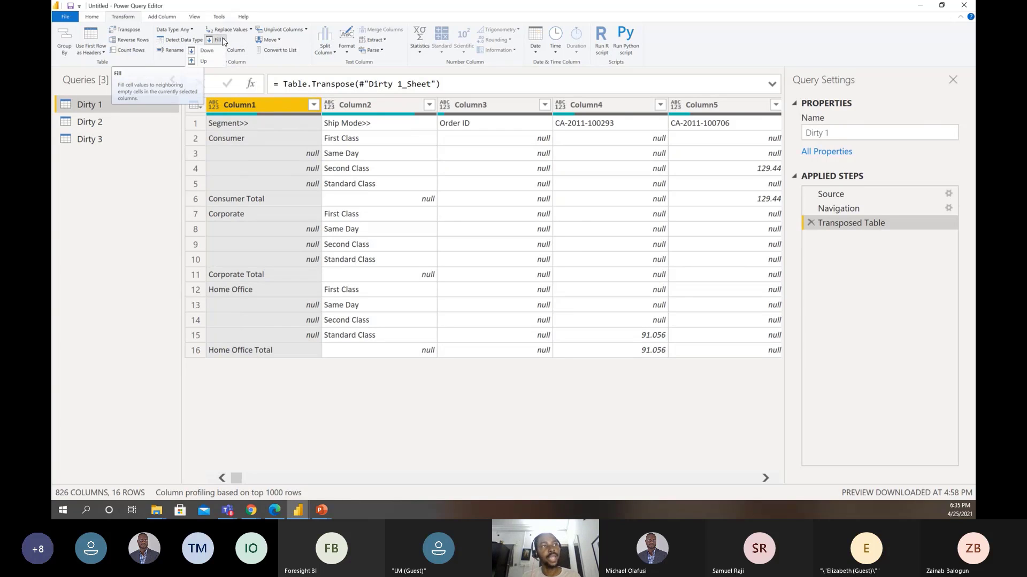
click(208, 51)
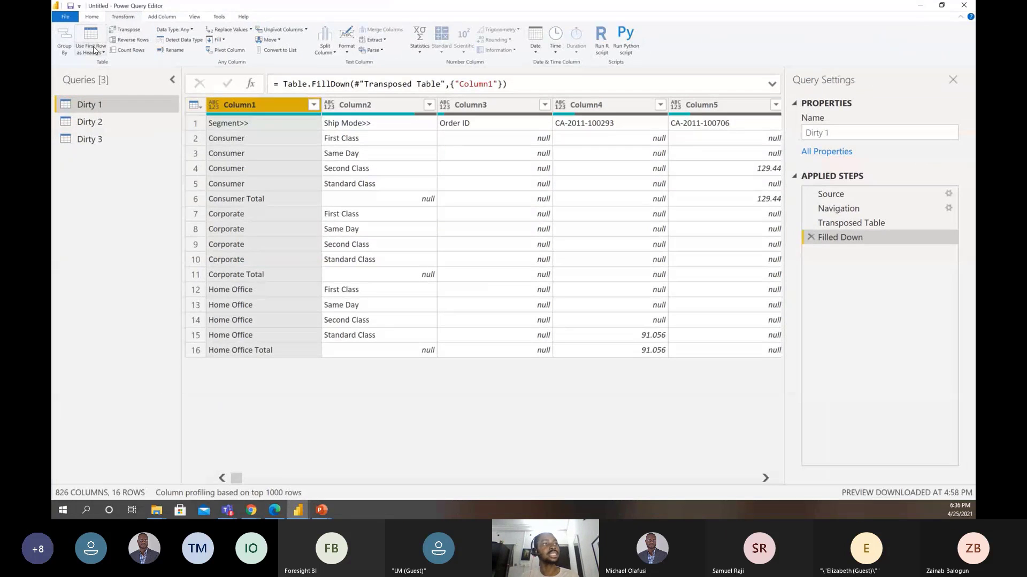
click(102, 53)
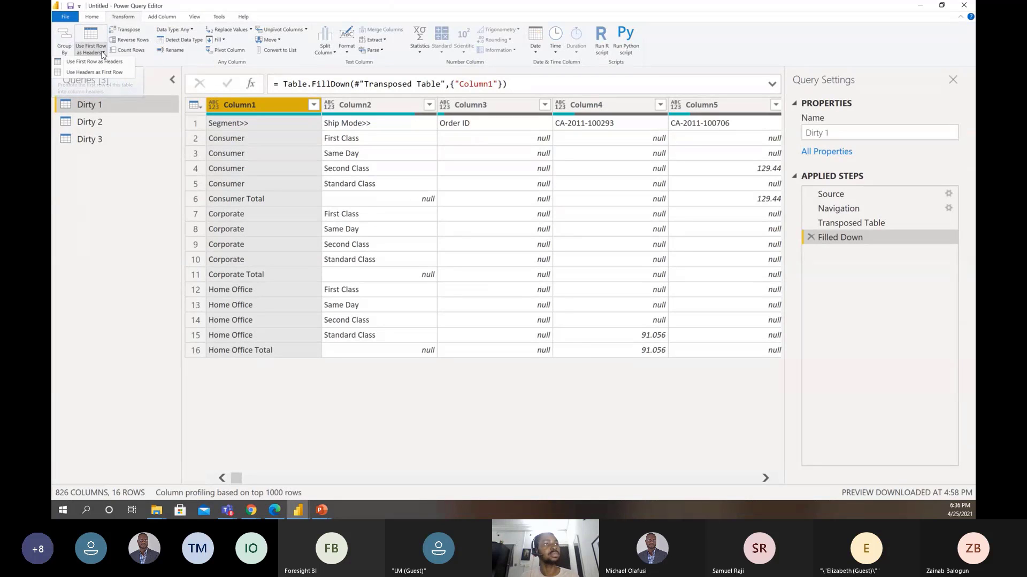
click(105, 62)
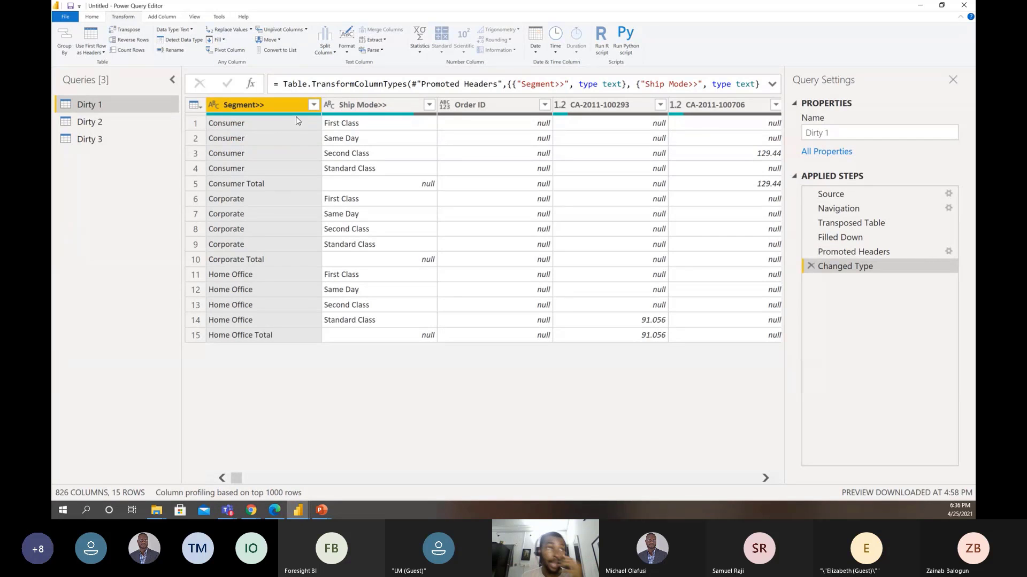
Filter the Segment>> column to keep only rows that do not contain "Total"
click(314, 105)
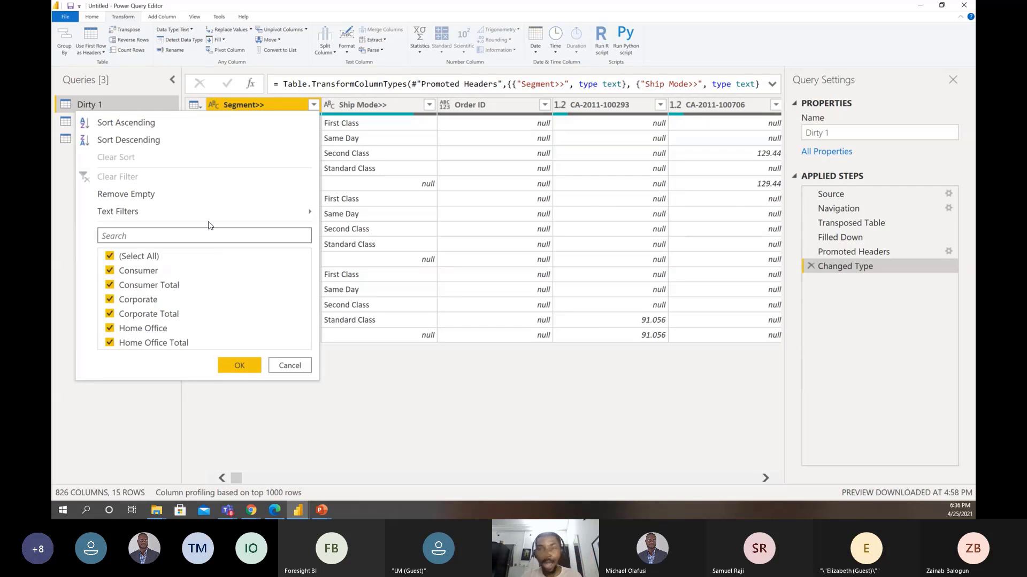
mouse_move(209, 220)
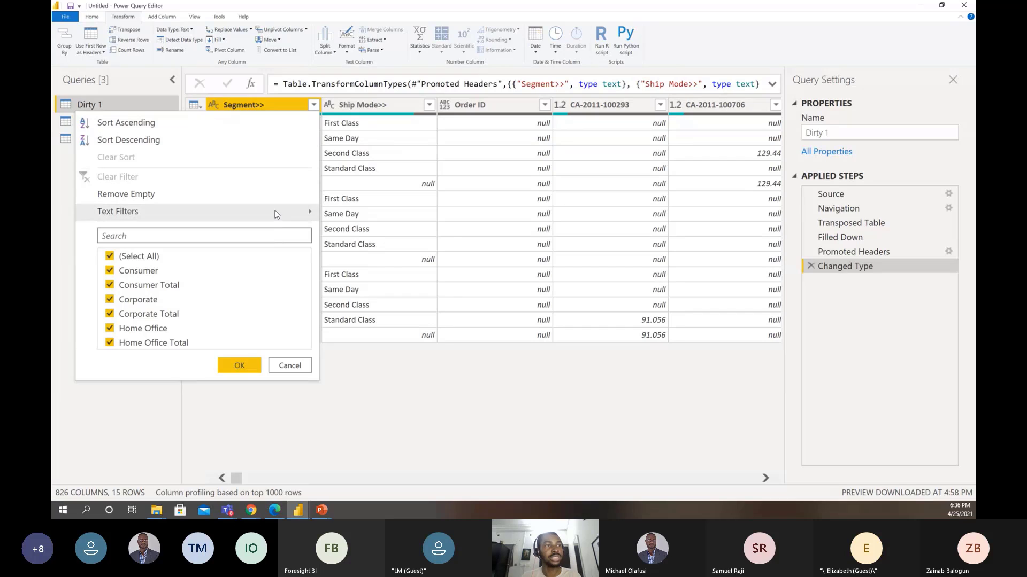
mouse_move(278, 212)
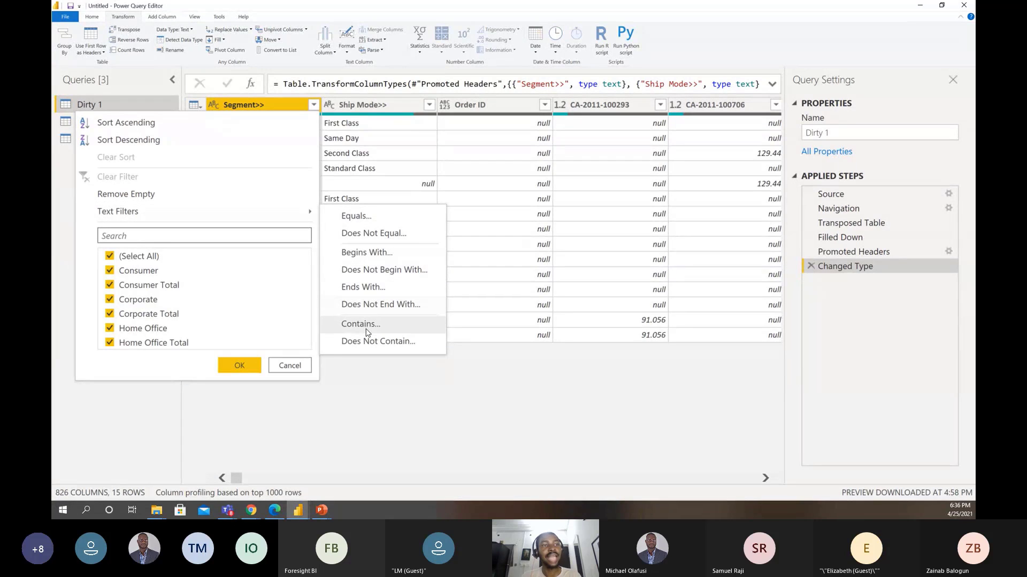
click(366, 342)
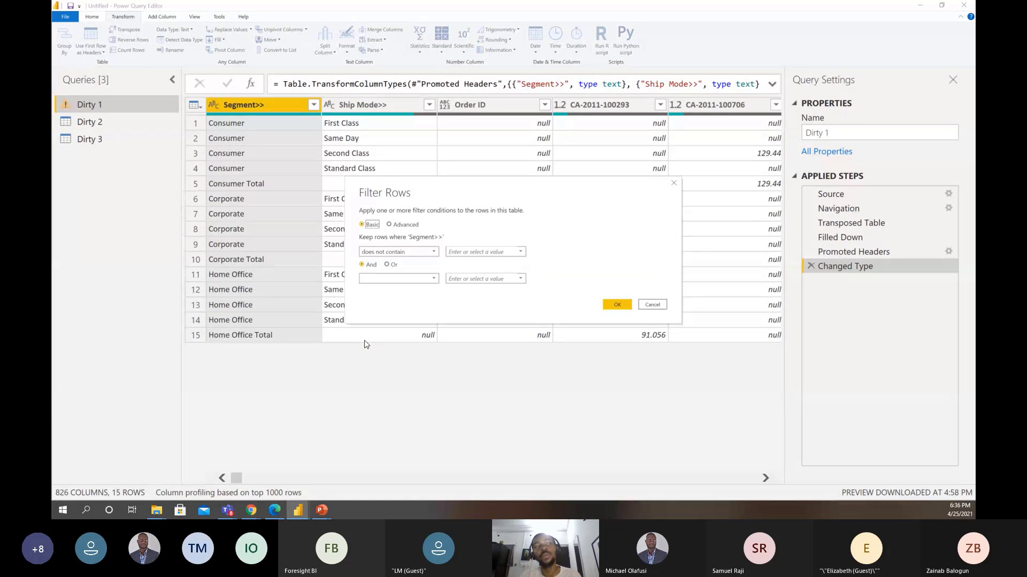
click(460, 254)
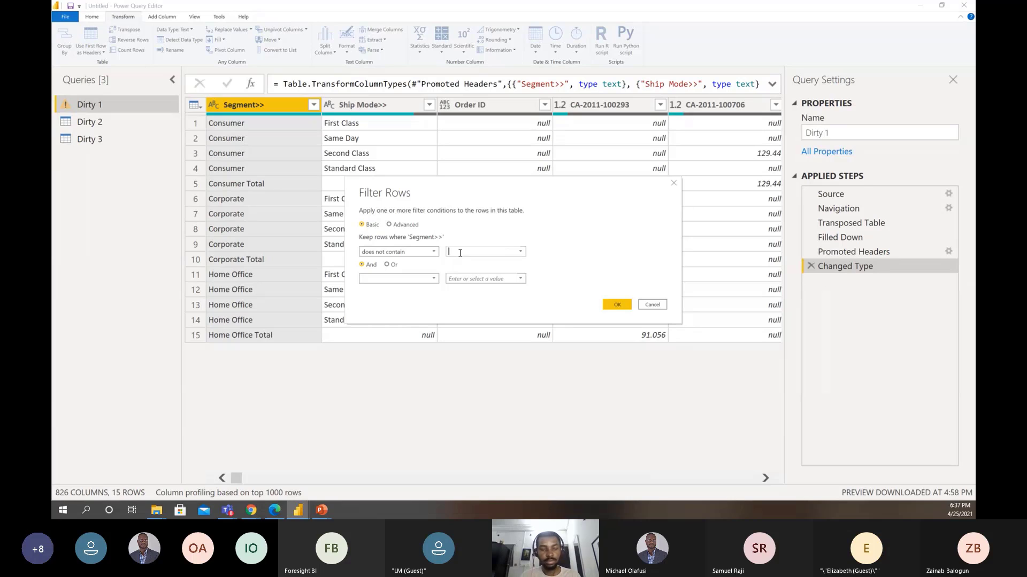
text(Total)
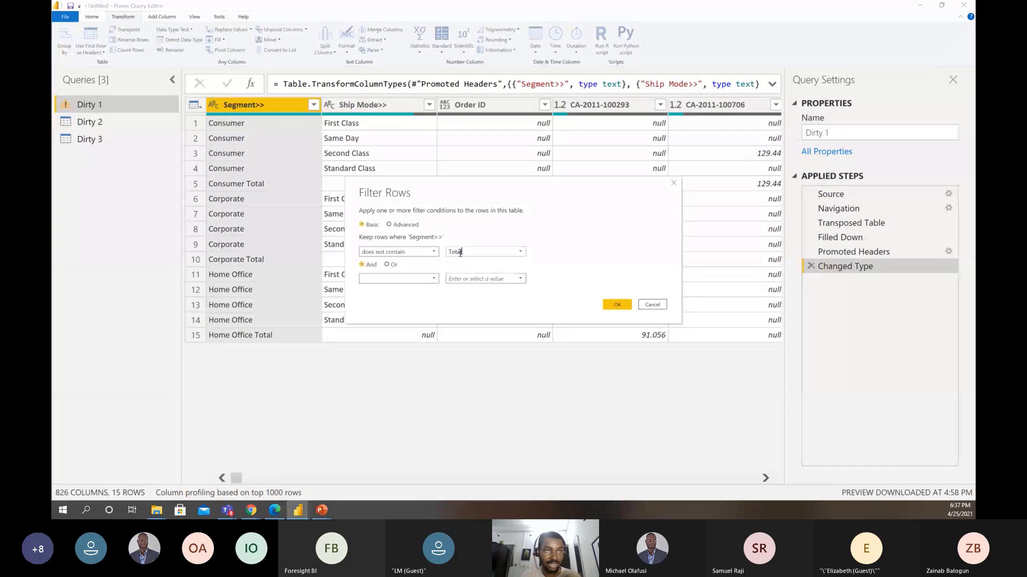
click(617, 305)
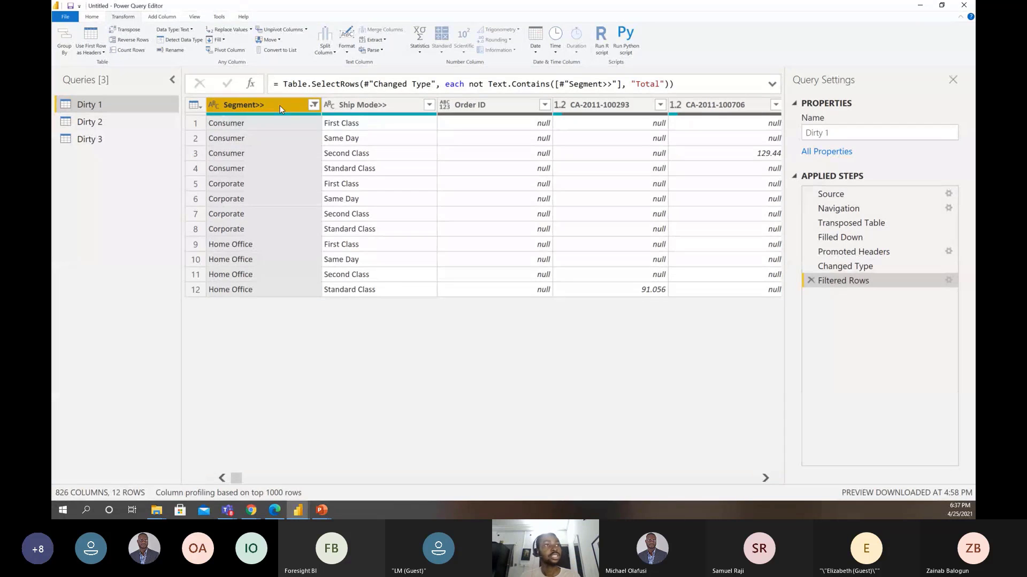
Examine the order ID columns that follow the Segment>> and Ship Mode>> columns in the filtered table
key(shift+Right)
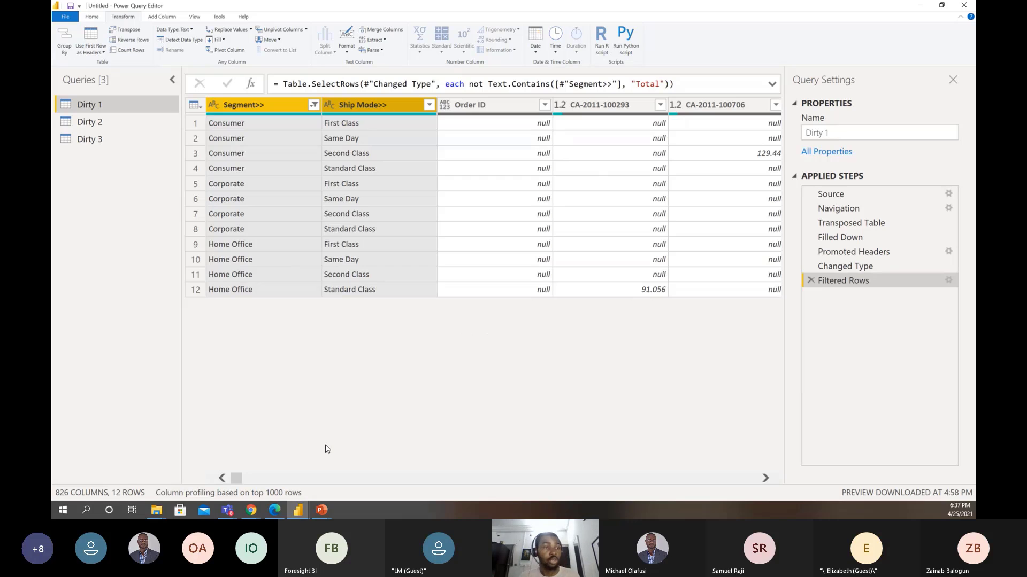
click(494, 113)
key(Right)
key(Right)
key(Right)
key(Right)
key(Right)
key(Right)
key(Right)
key(Right)
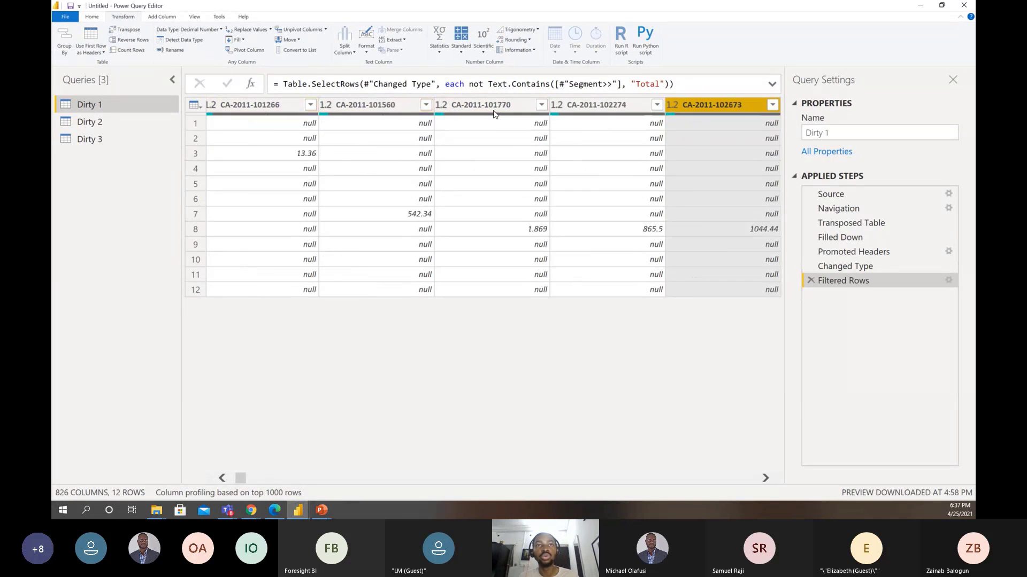
key(Right)
key(Right)
key(Right)
key(Right)
key(Right)
key(Right)
key(Right)
key(Right)
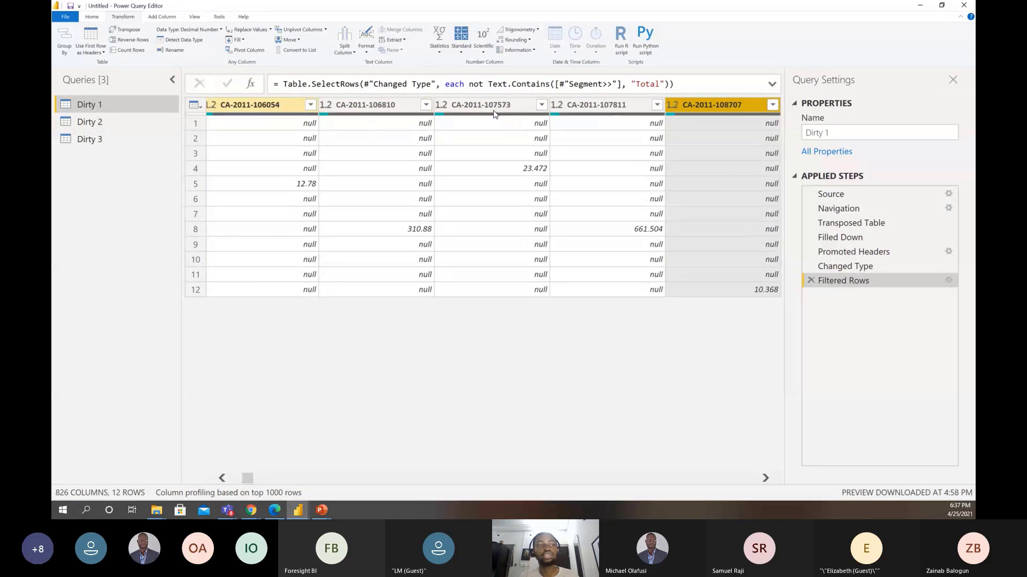
key(Right)
key(Right)
key(Right)
key(Right)
key(Right)
key(Right)
key(Right)
key(Right)
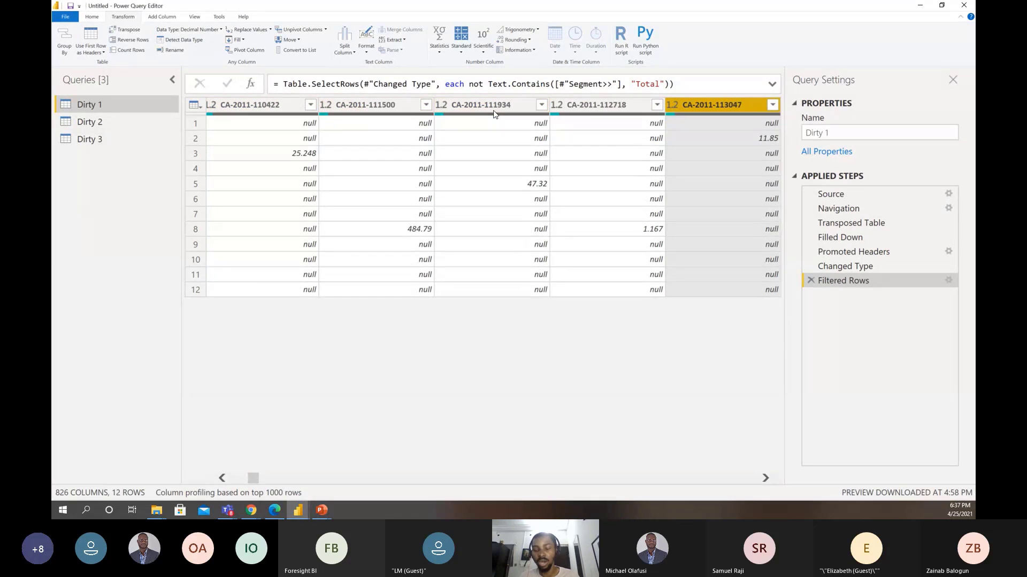
key(Left)
key(Left)
key(Home)
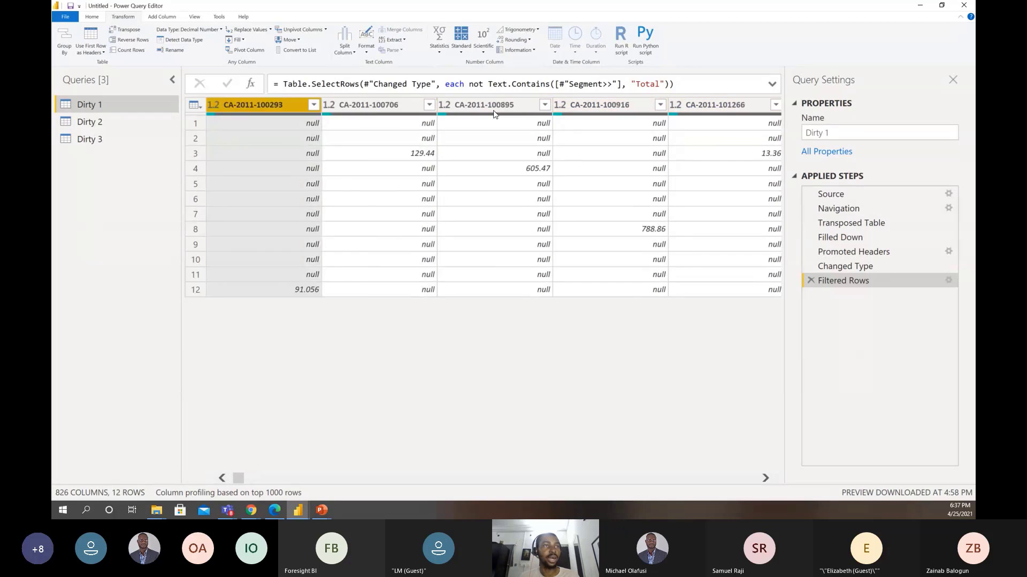
key(Left)
Unpivot all columns other than Segment>> and Ship Mode>>
click(284, 105)
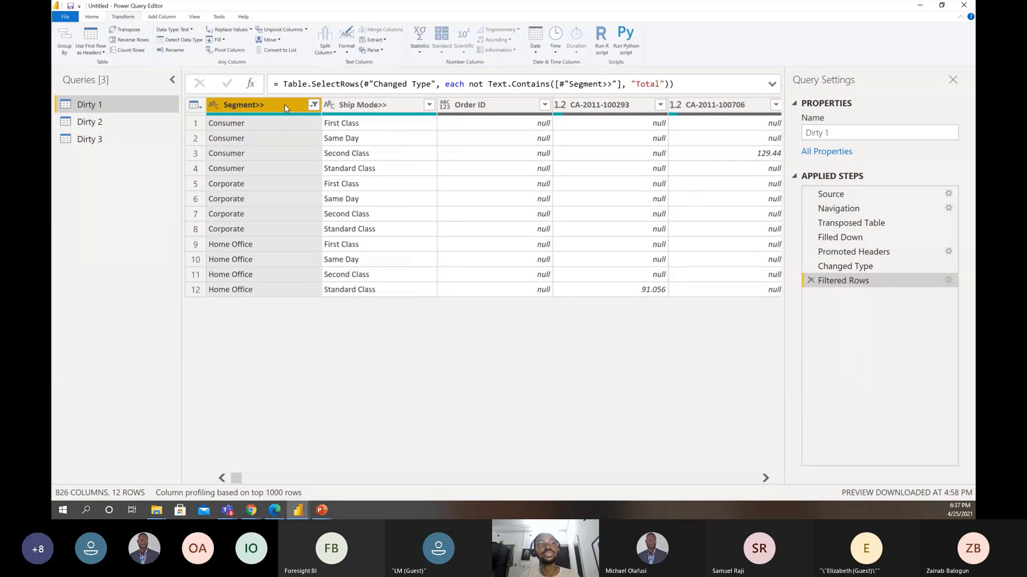
key(shift+Right)
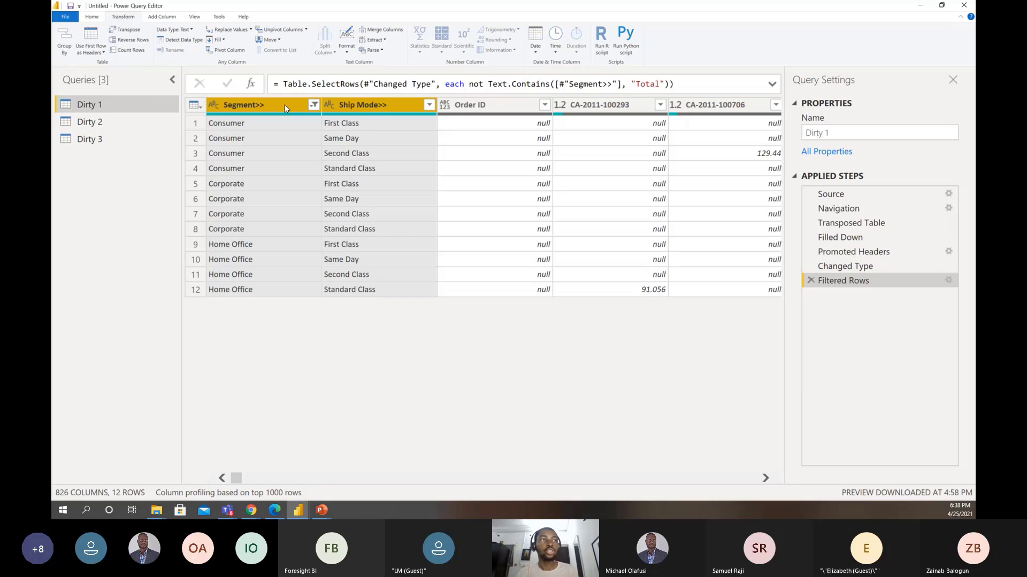
right_click(285, 105)
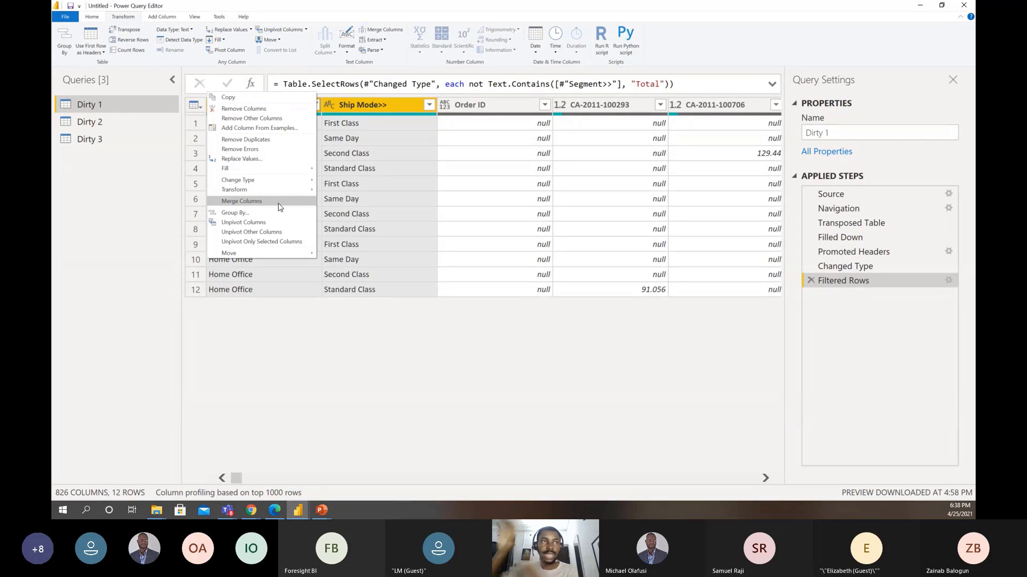
click(272, 236)
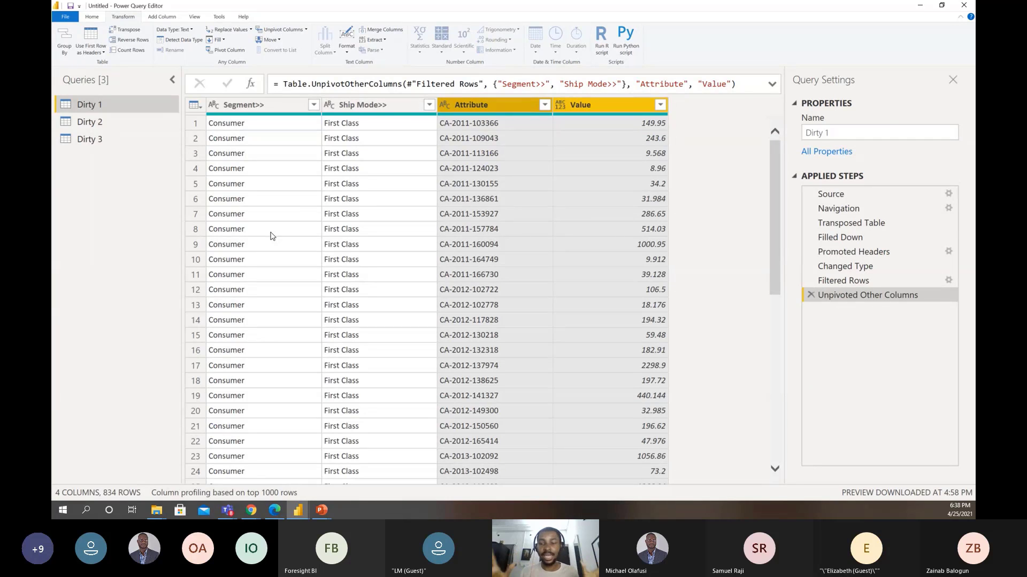
Rename the Attribute column to Code ID
double_click(498, 106)
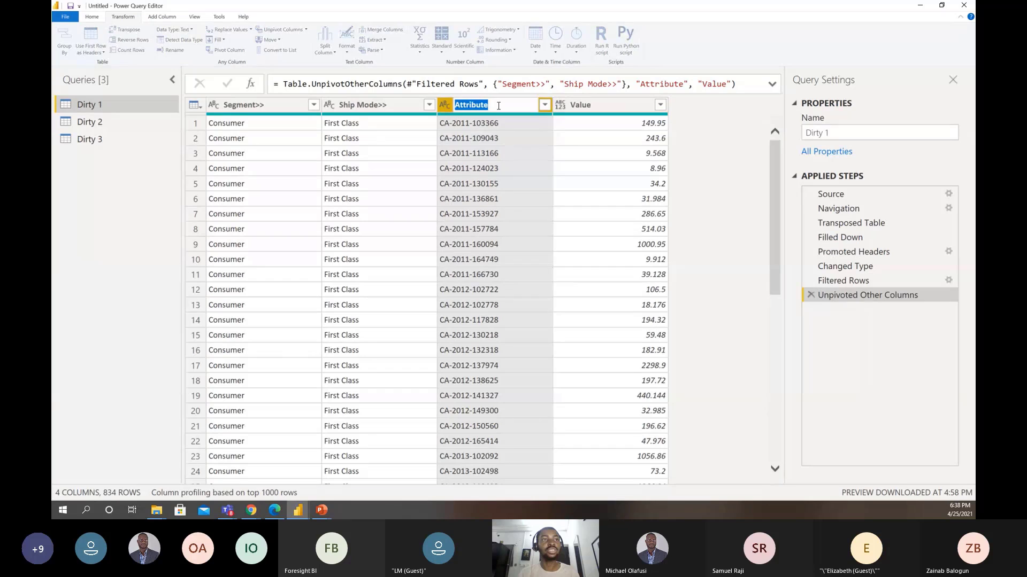
text(Code)
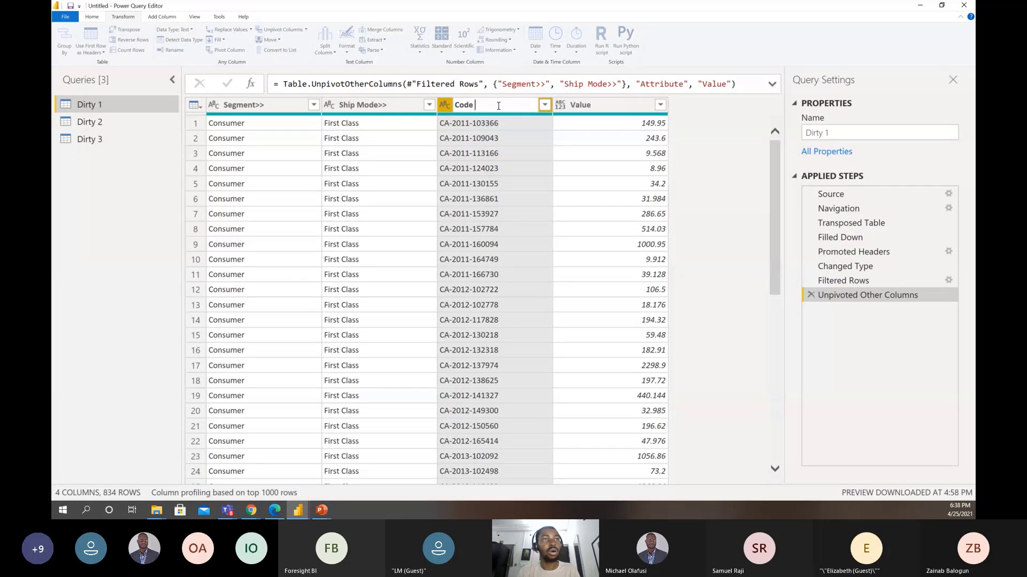
text( ID)
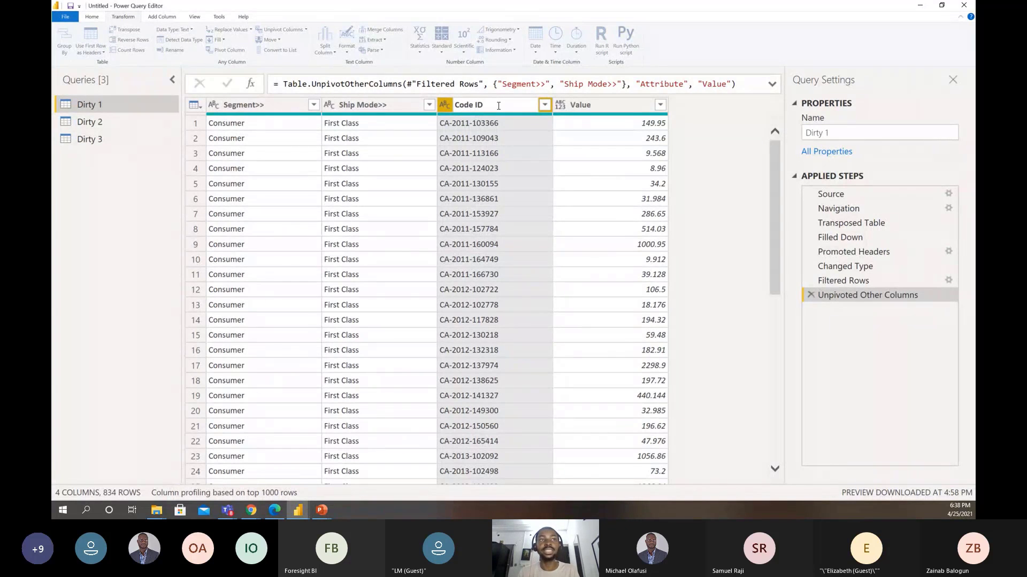
key(Return)
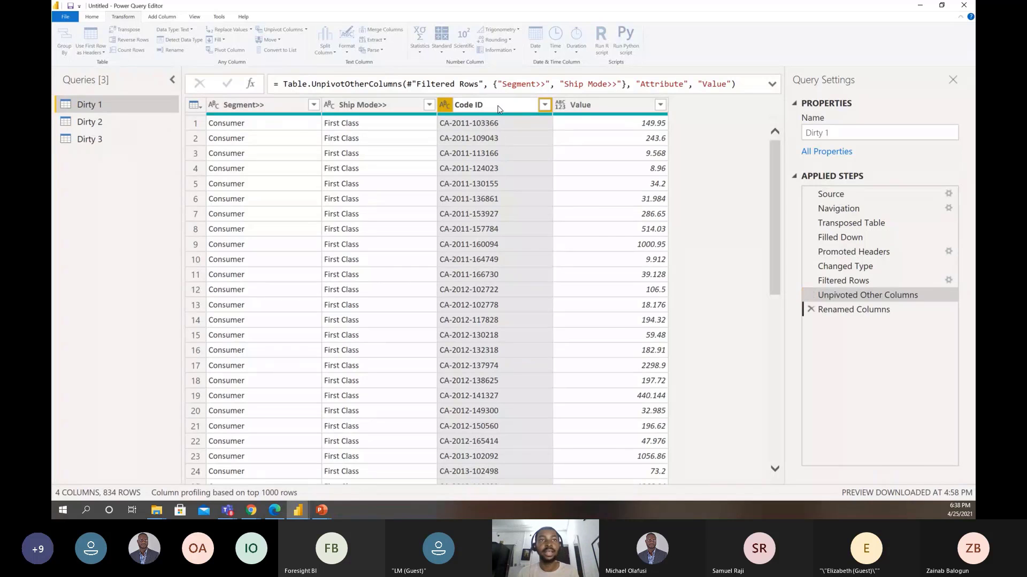
Set the data type of the Value column in Dirty 1 to Decimal Number
click(584, 105)
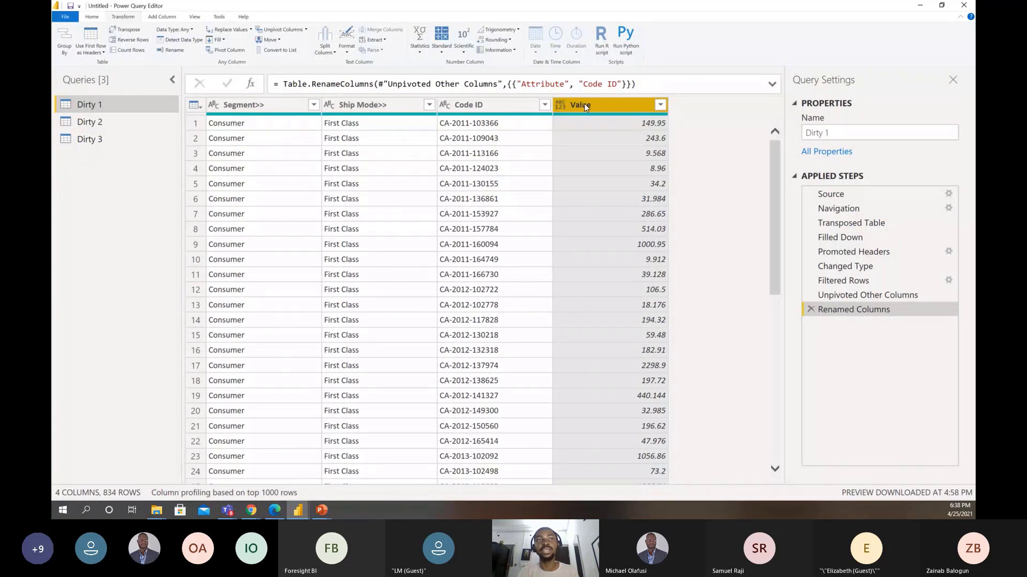
click(564, 105)
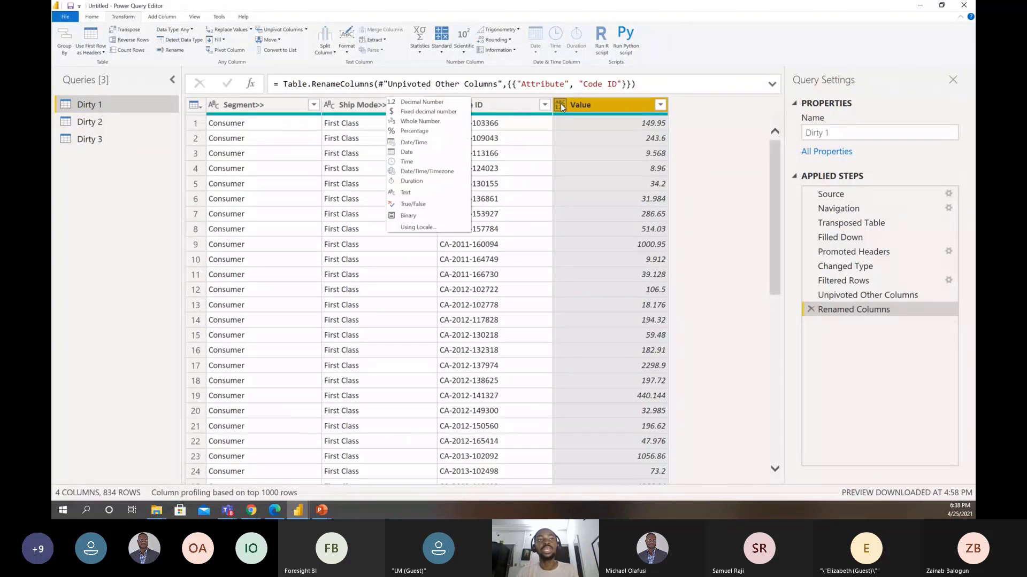
click(411, 103)
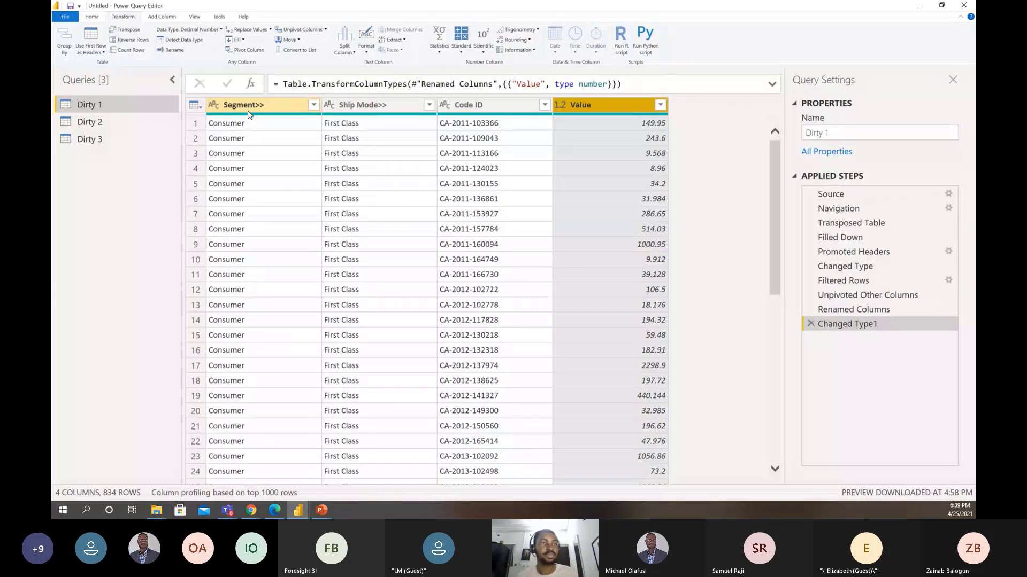
In the Dirty 2 query, try transposing the table, and delete the Transposed Table, Changed Type and Promoted Headers steps
click(106, 123)
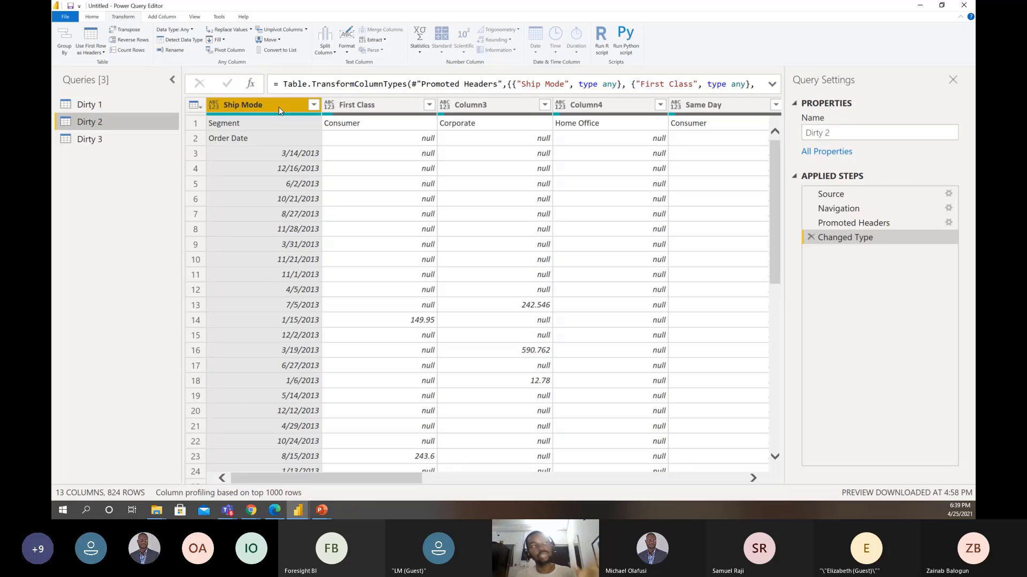
click(129, 30)
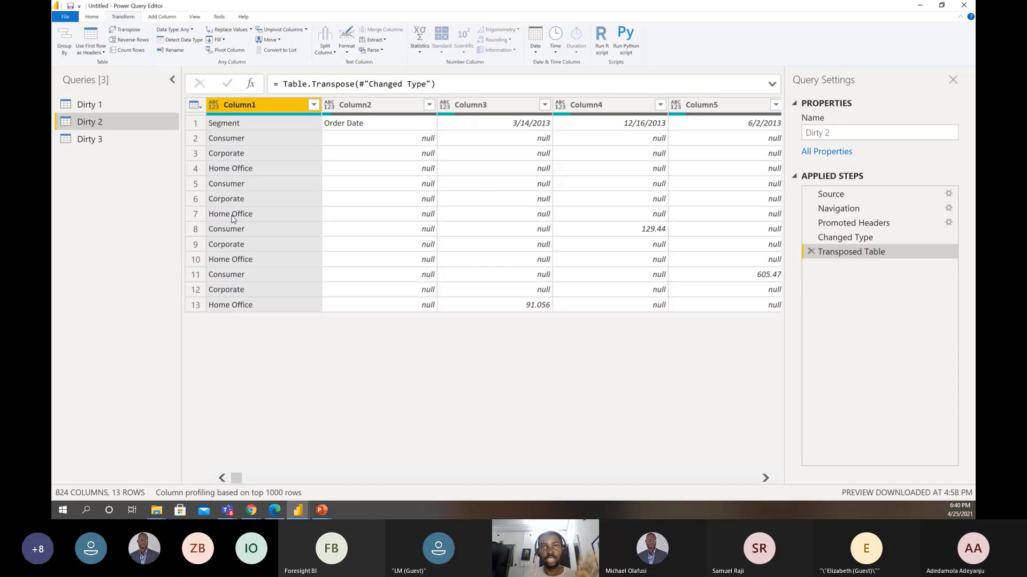
click(811, 252)
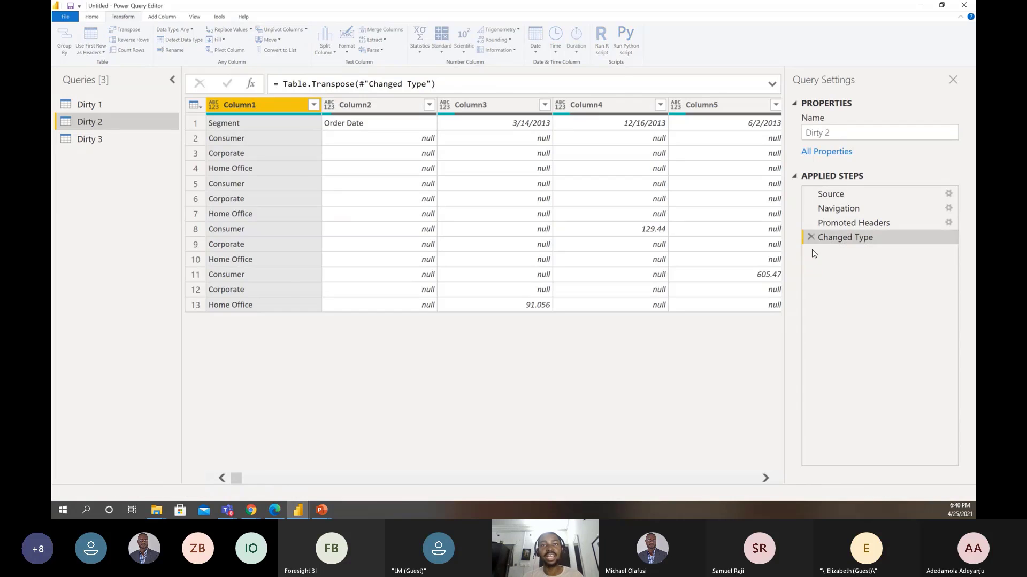
click(811, 237)
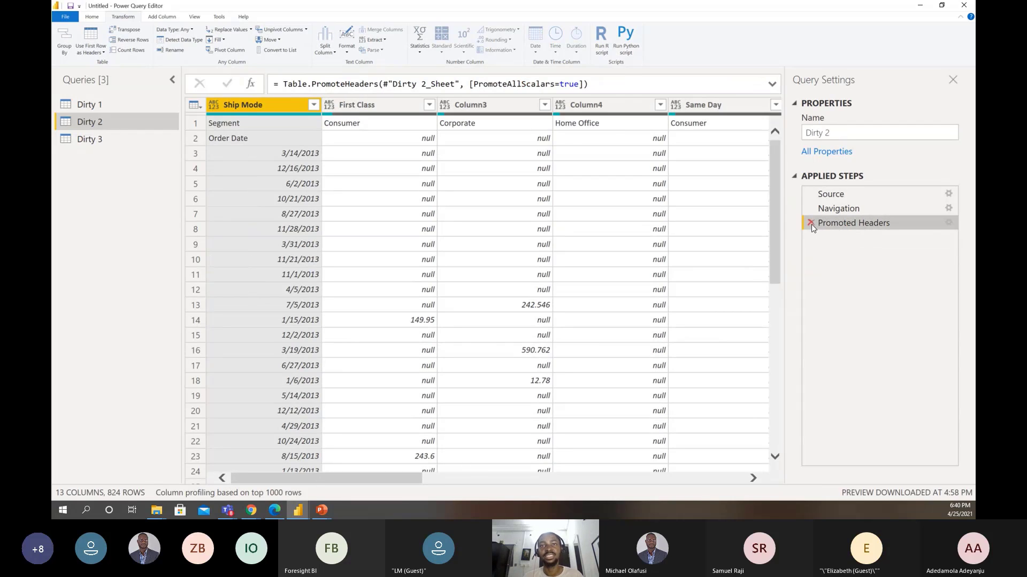
click(811, 223)
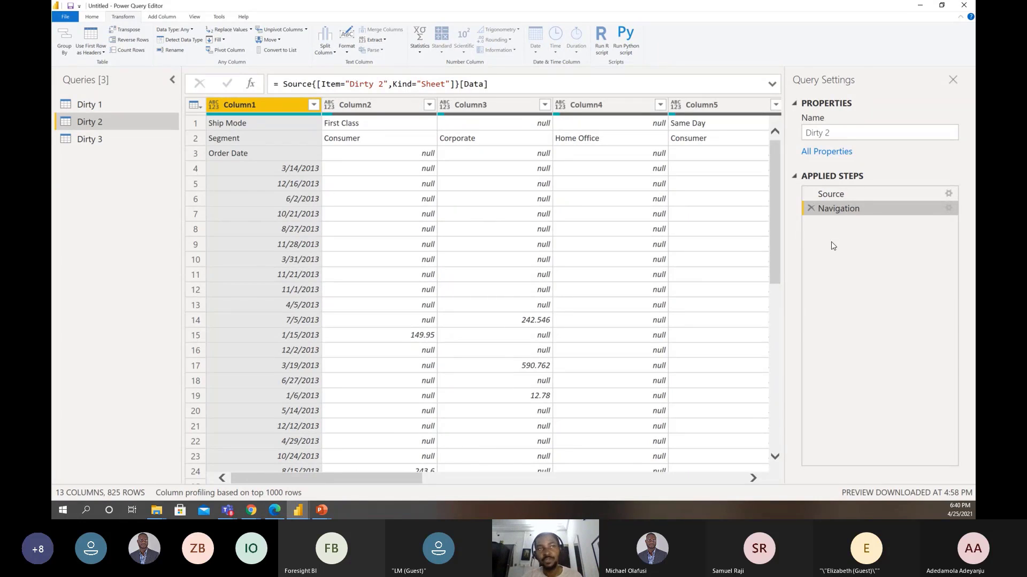
Transpose the raw Dirty 2 table and fill the ship modes in Column1 down over the empty cells
click(132, 33)
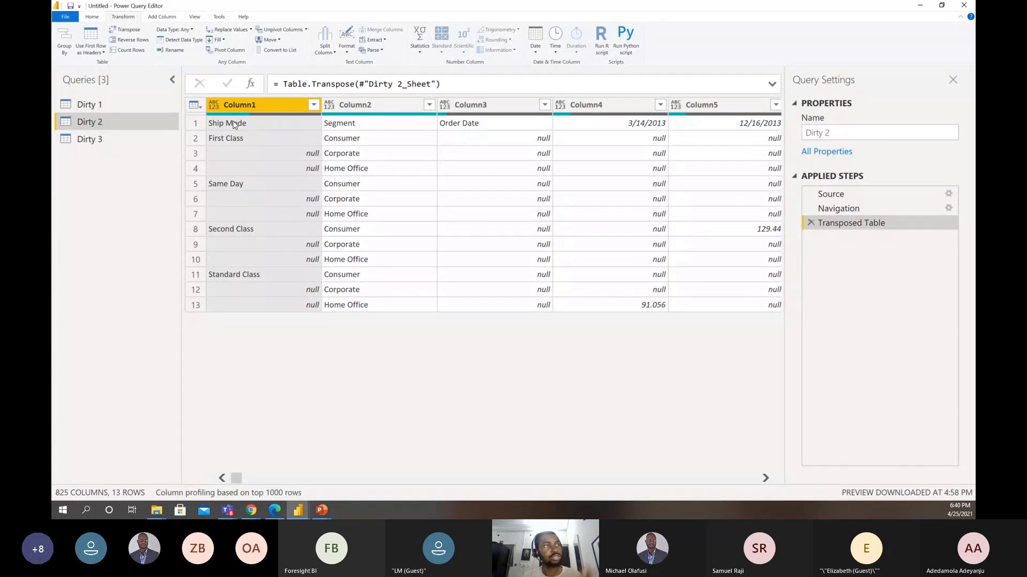
click(217, 40)
click(208, 50)
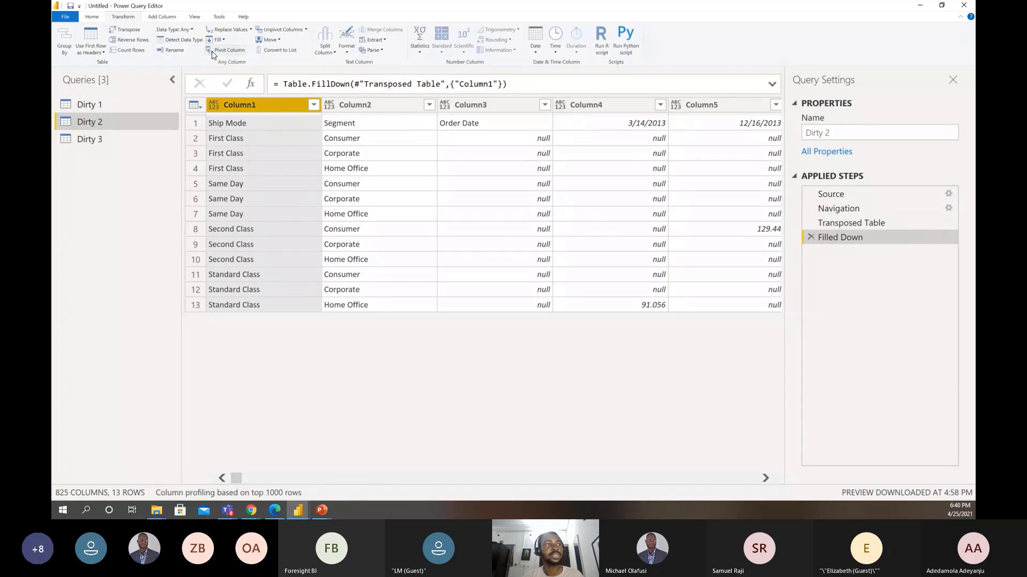
Use the first row of the Dirty 2 table as headers
click(195, 105)
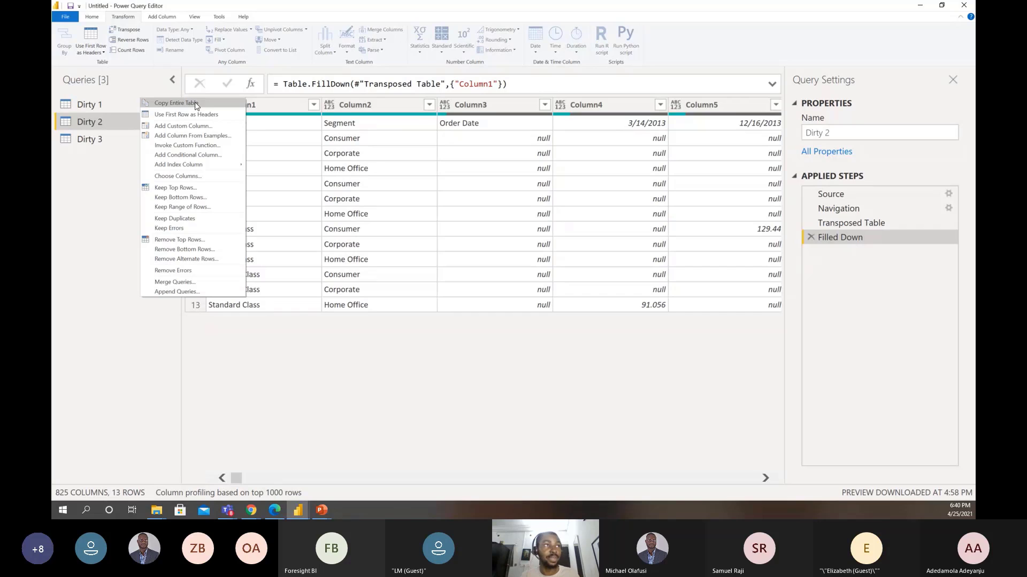
click(273, 386)
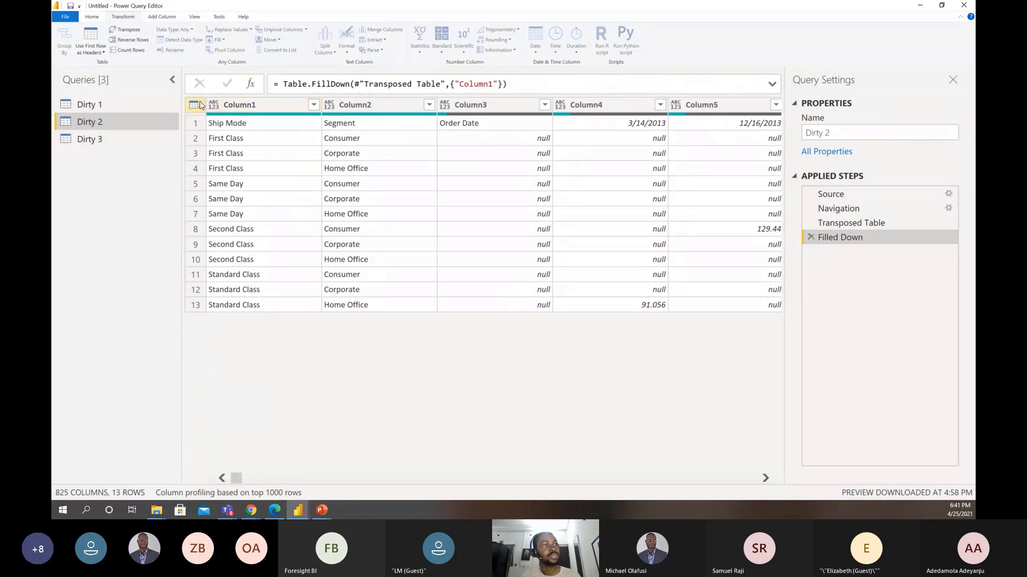
click(202, 105)
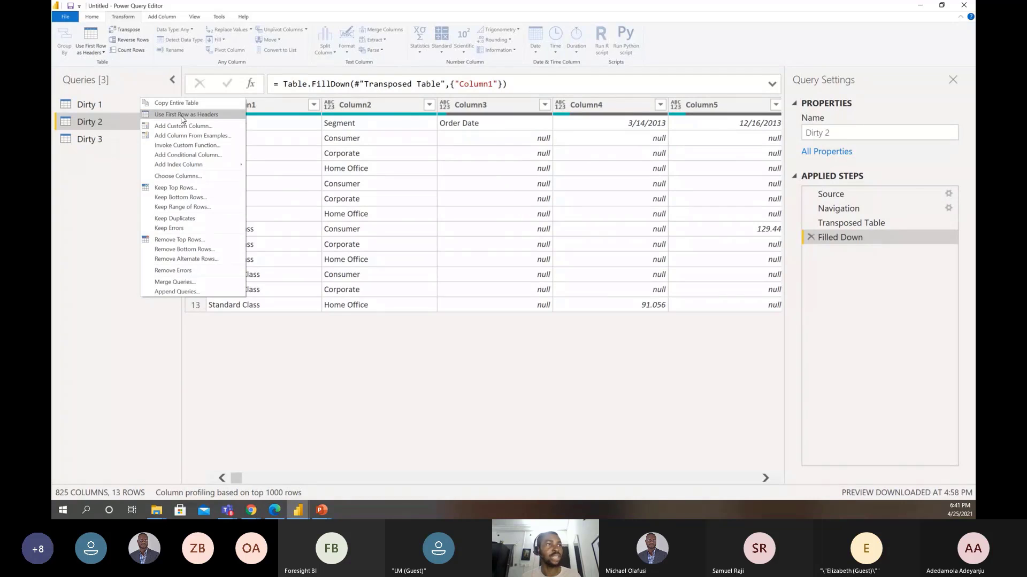
click(183, 114)
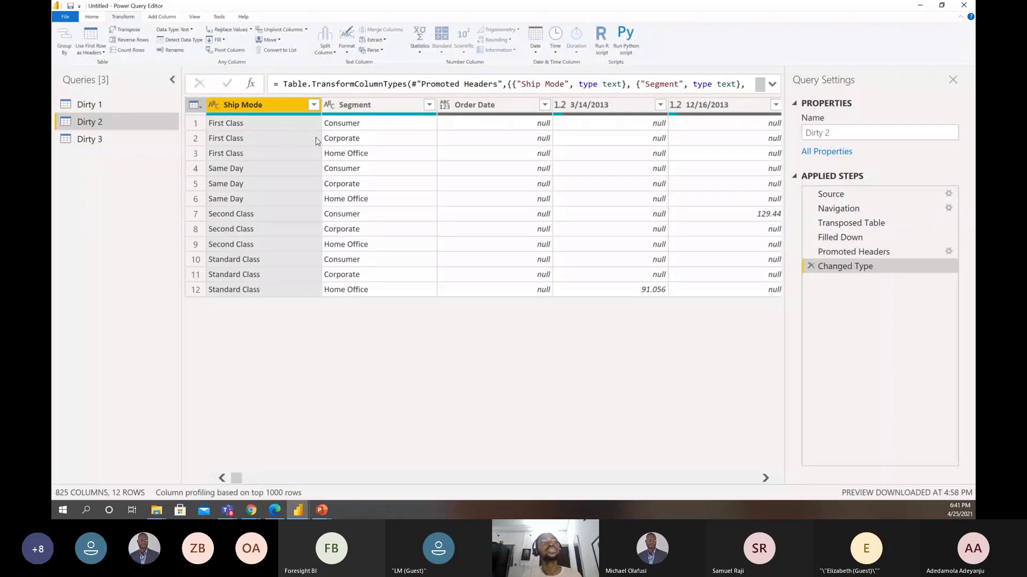
Unpivot all columns other than Ship Mode and Segment in Dirty 2
key(shift+Right)
right_click(265, 109)
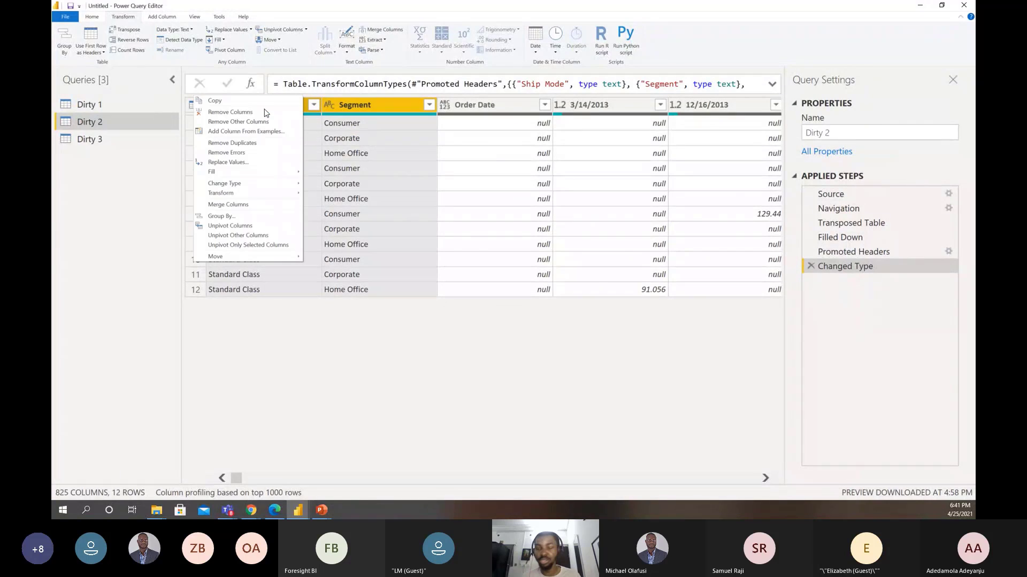
click(277, 237)
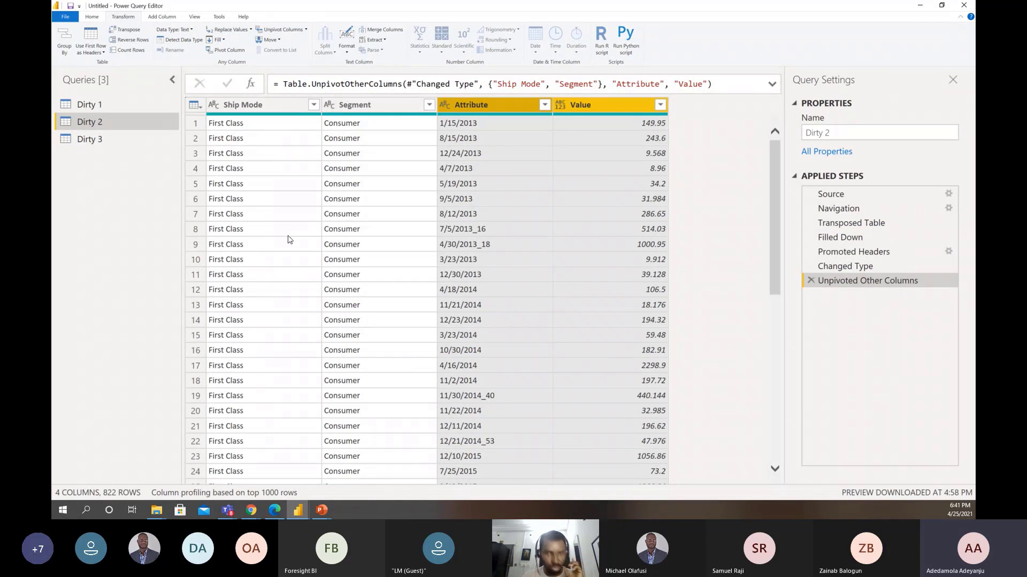
Try to change the Attribute column's data type to Date, and delete that type change
click(445, 105)
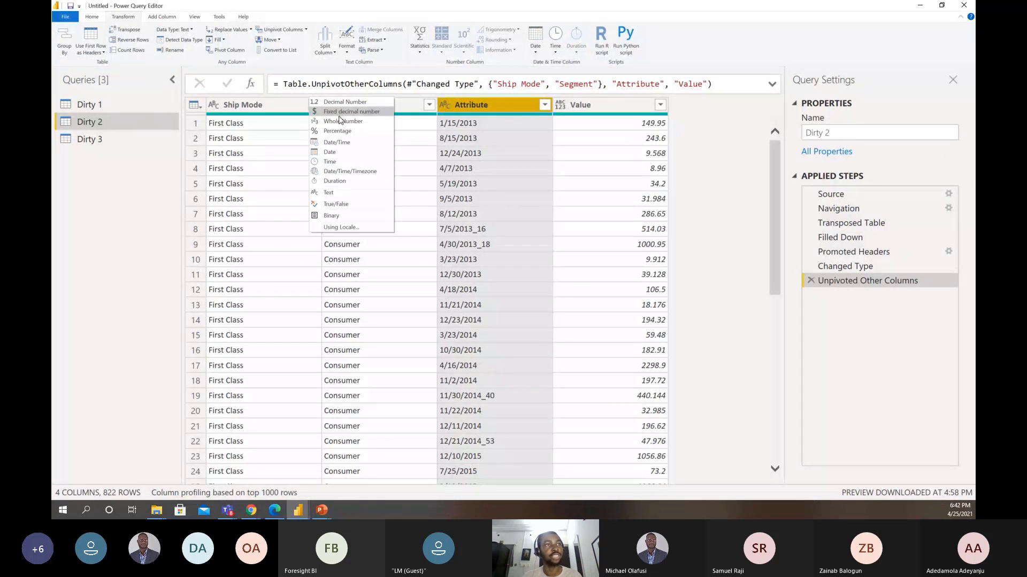
click(330, 152)
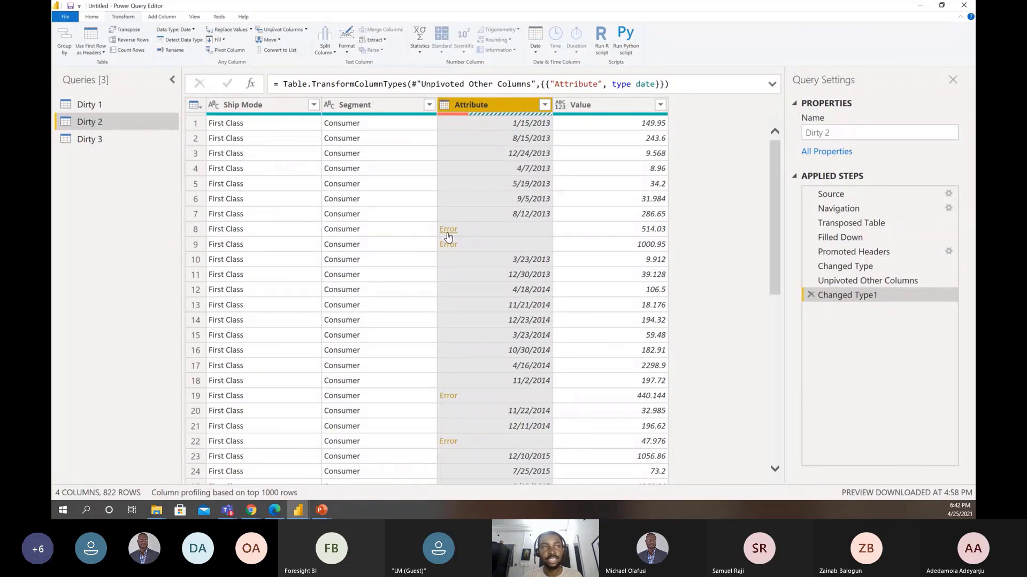
click(811, 295)
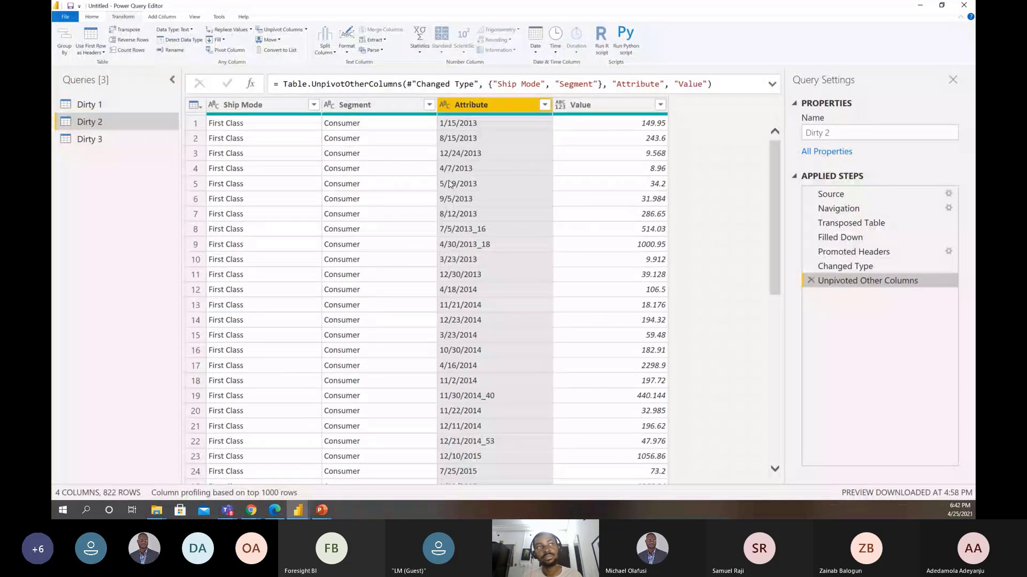
Split the Attribute column by the custom delimiter "_" at each occurrence of the delimiter
right_click(476, 105)
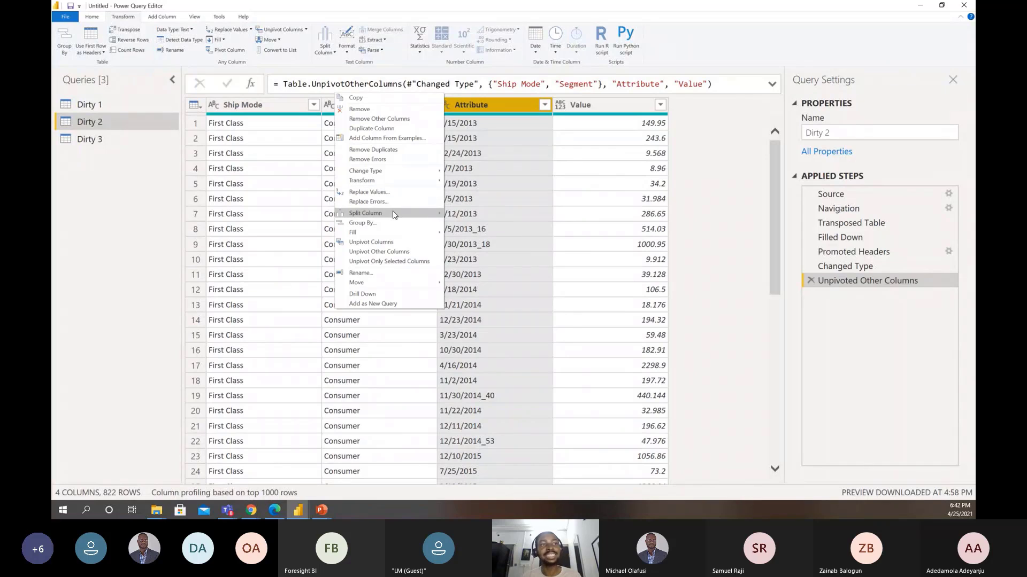
mouse_move(394, 217)
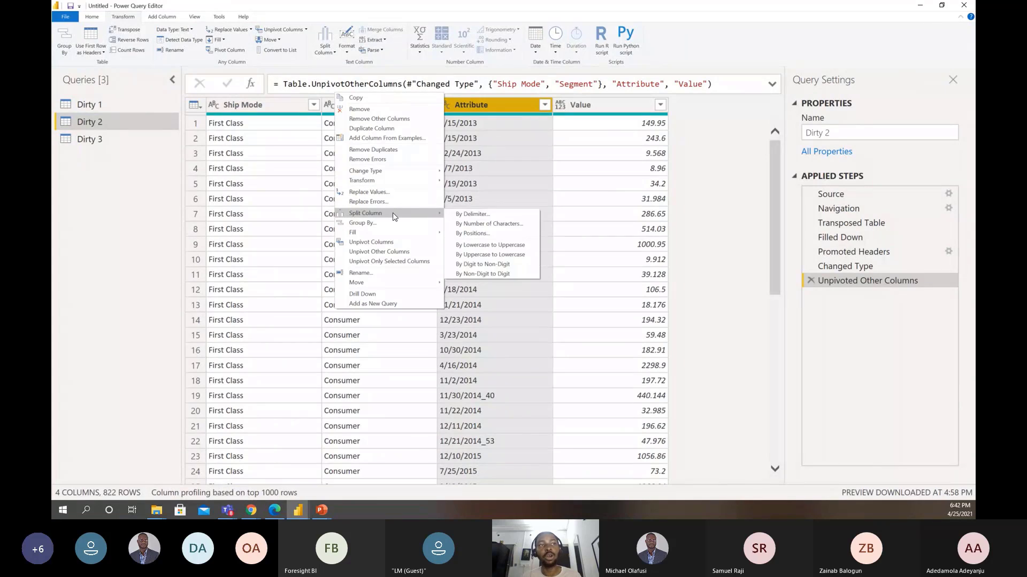
click(473, 215)
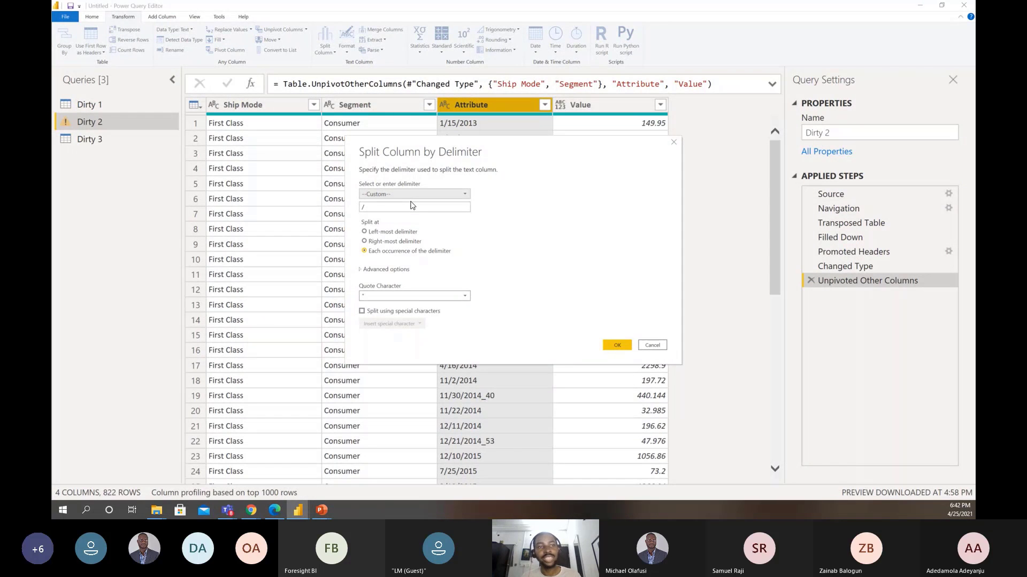
click(409, 204)
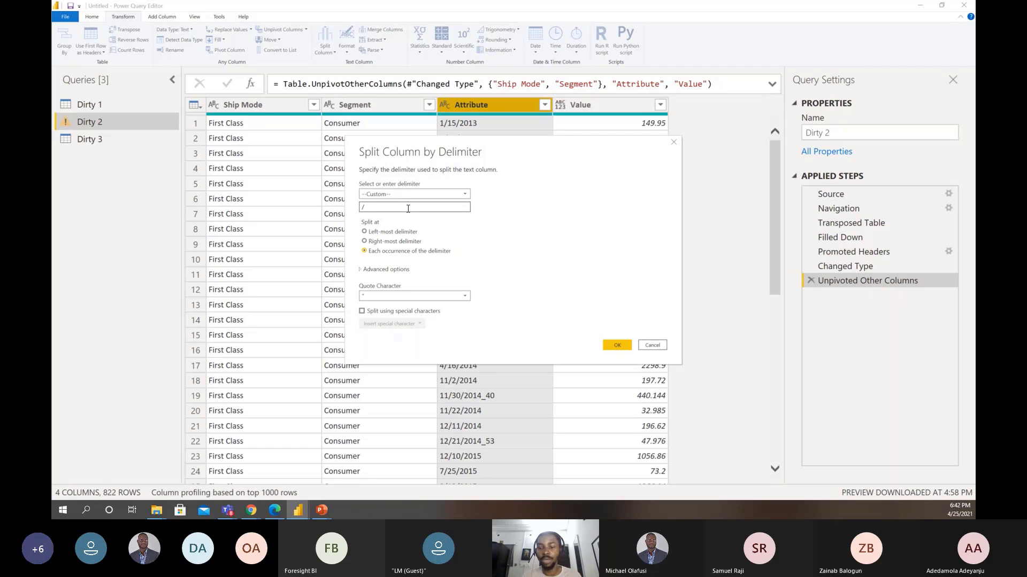
text(_)
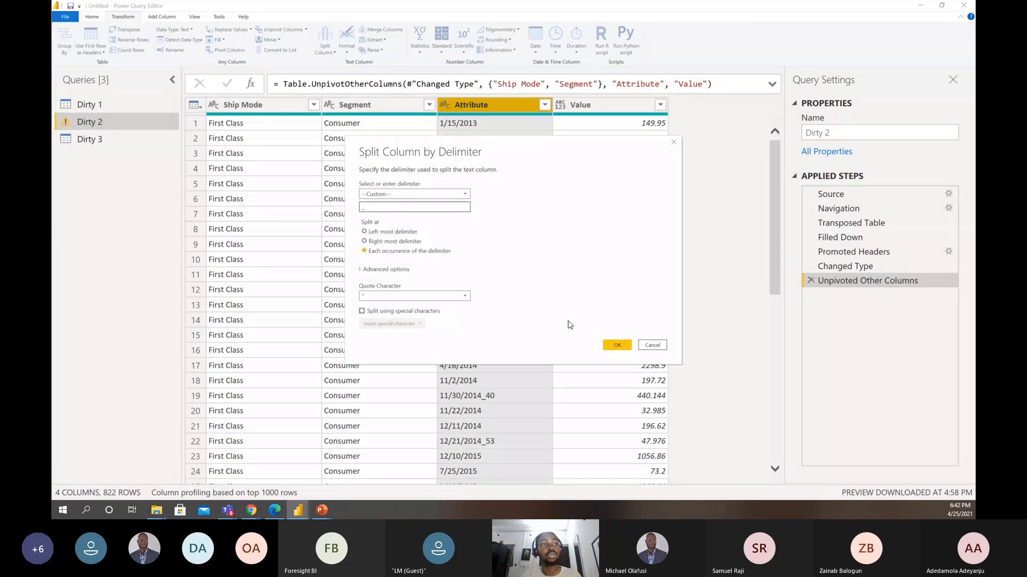
click(615, 345)
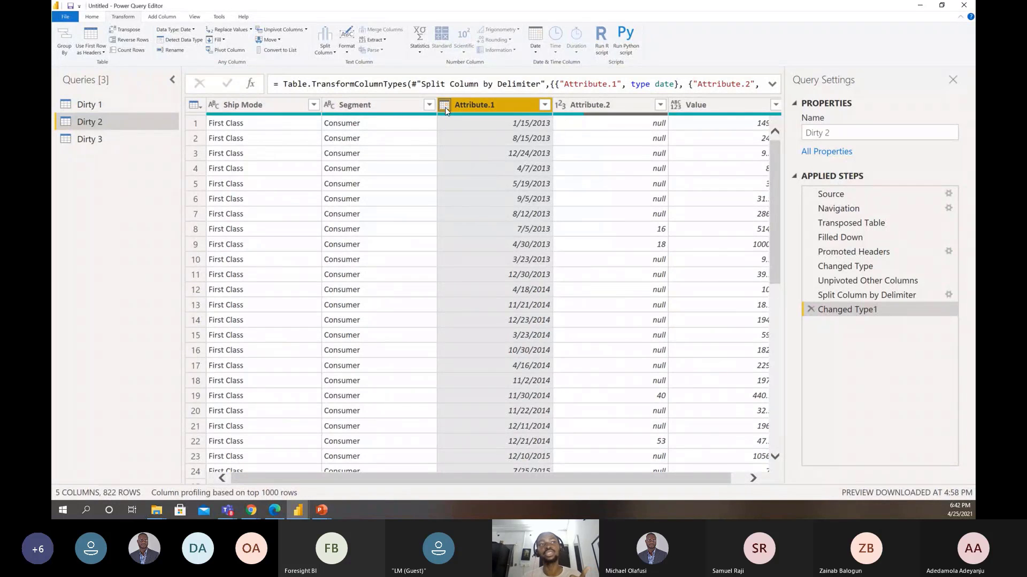
Remove the Attribute.2 column and set the Value column's data type to Decimal Number
click(623, 106)
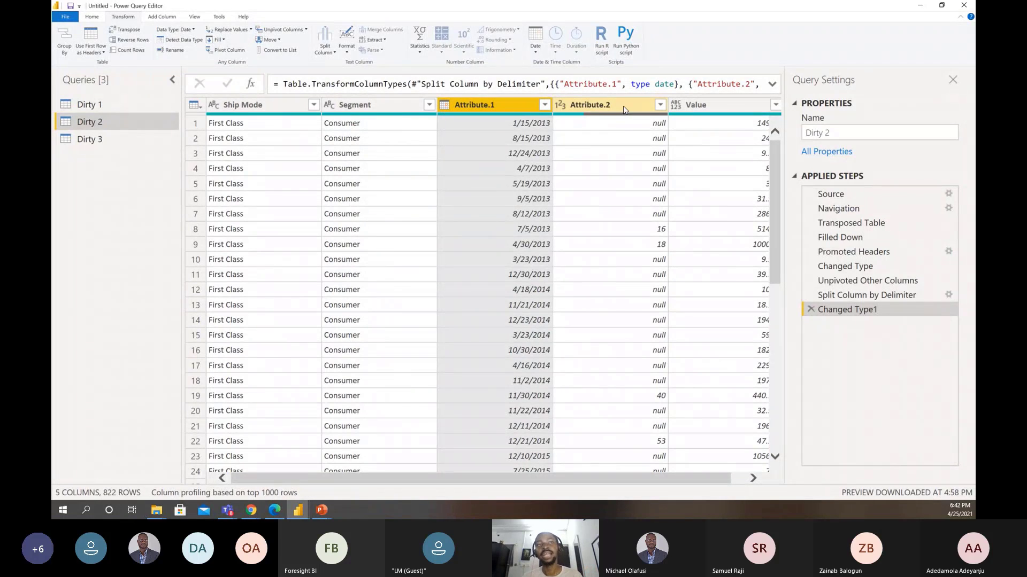
key(Delete)
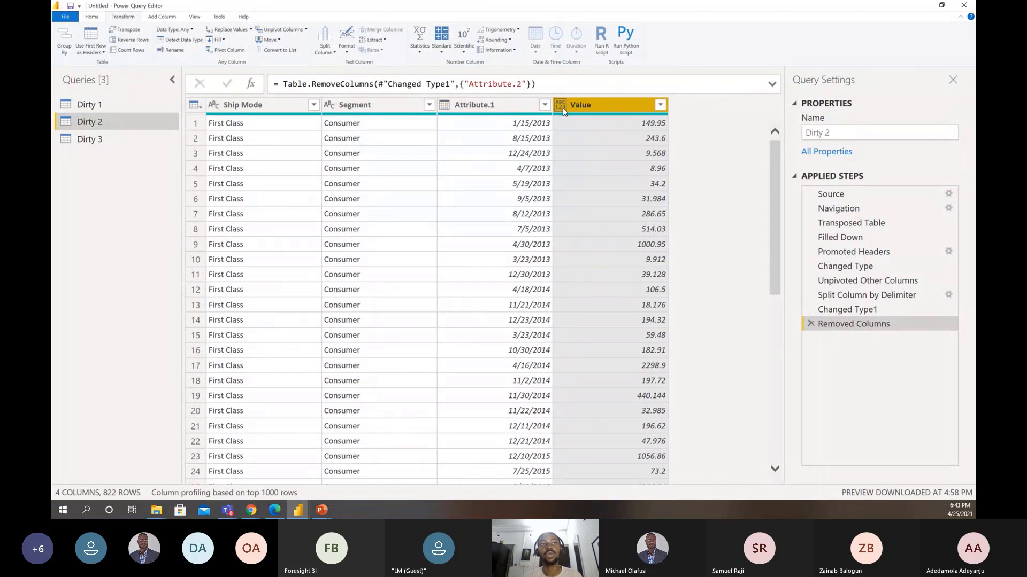
click(443, 105)
click(425, 102)
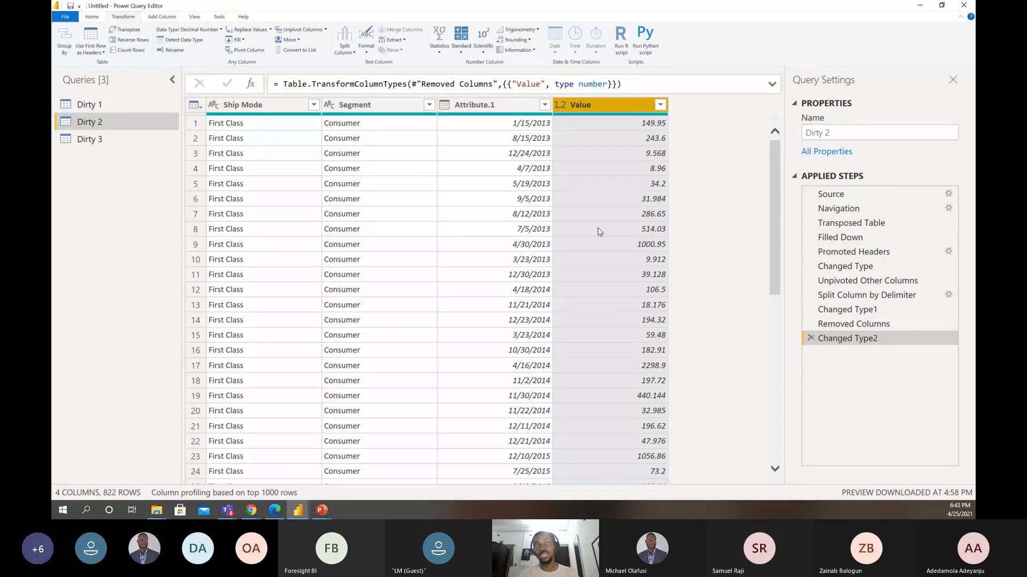
Open the Dirty 2 query's M code in the Advanced Editor, select all of it, and close the editor
click(197, 19)
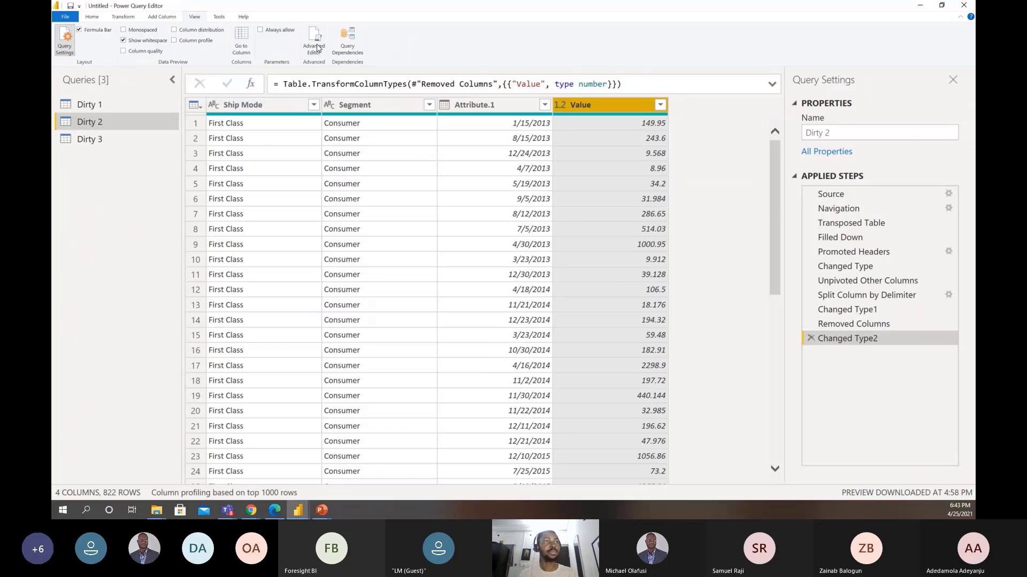
click(311, 54)
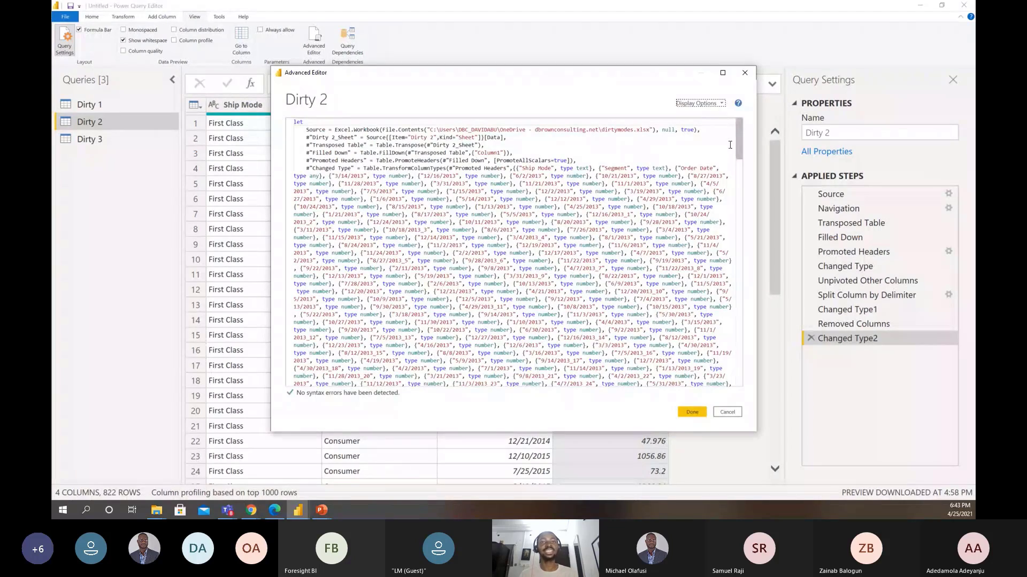
mouse_move(739, 143)
mouse_down()
mouse_move(747, 358)
mouse_move(737, 374)
mouse_move(738, 134)
mouse_move(741, 379)
mouse_move(739, 200)
mouse_move(748, 150)
mouse_up()
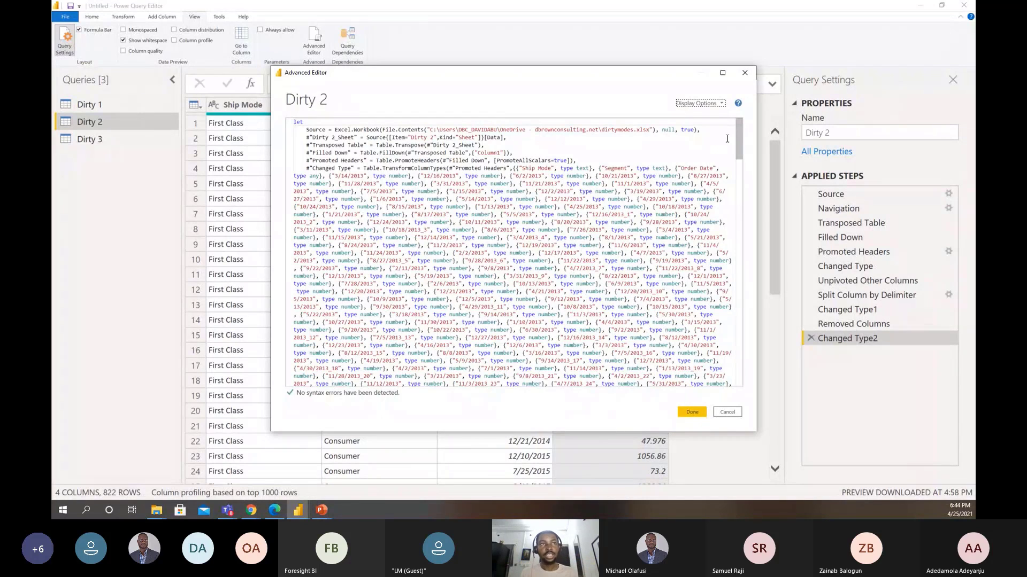
click(544, 244)
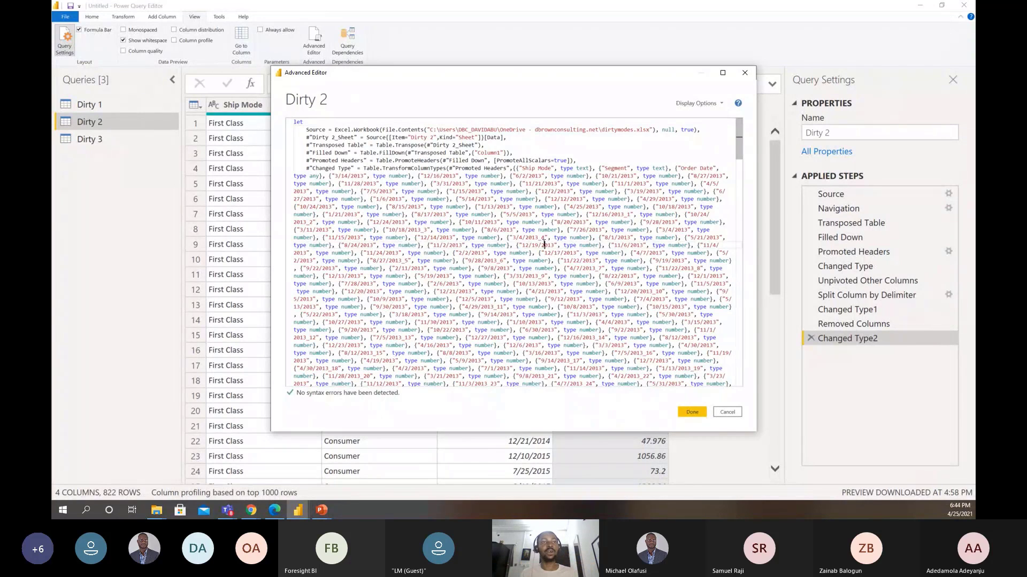
key(ctrl+a)
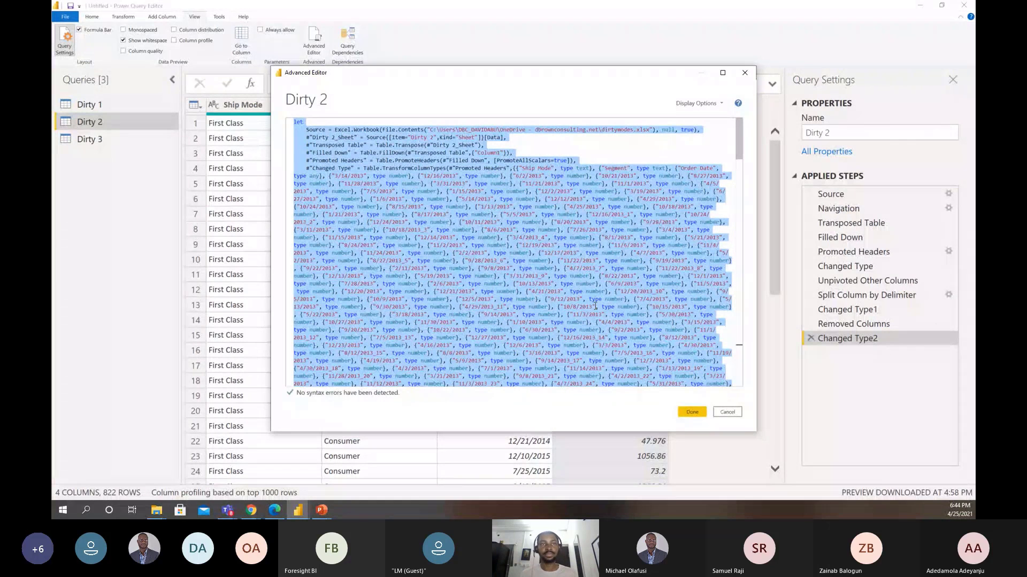
click(692, 412)
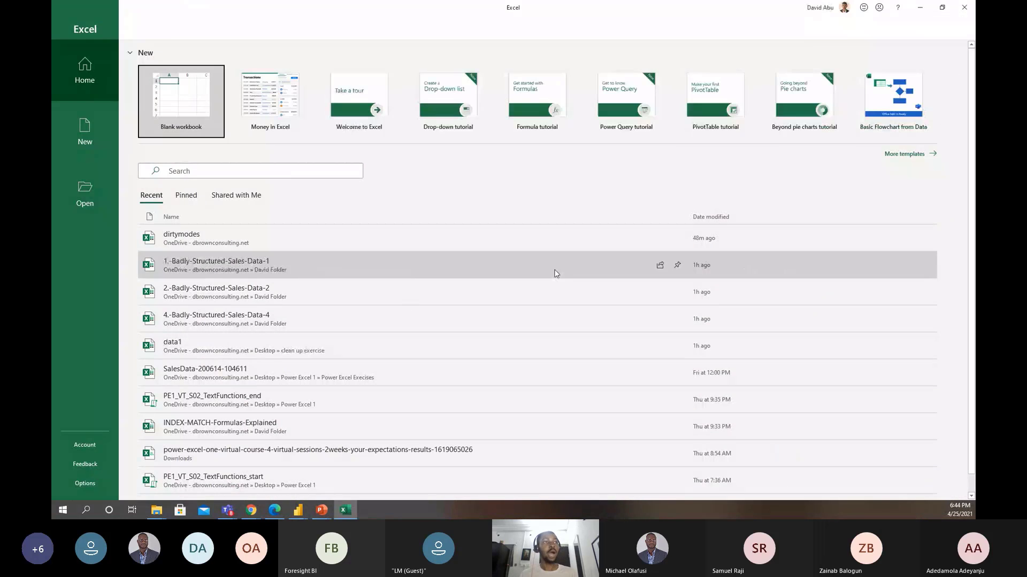
Switch to Excel and create a blank workbook
click(181, 99)
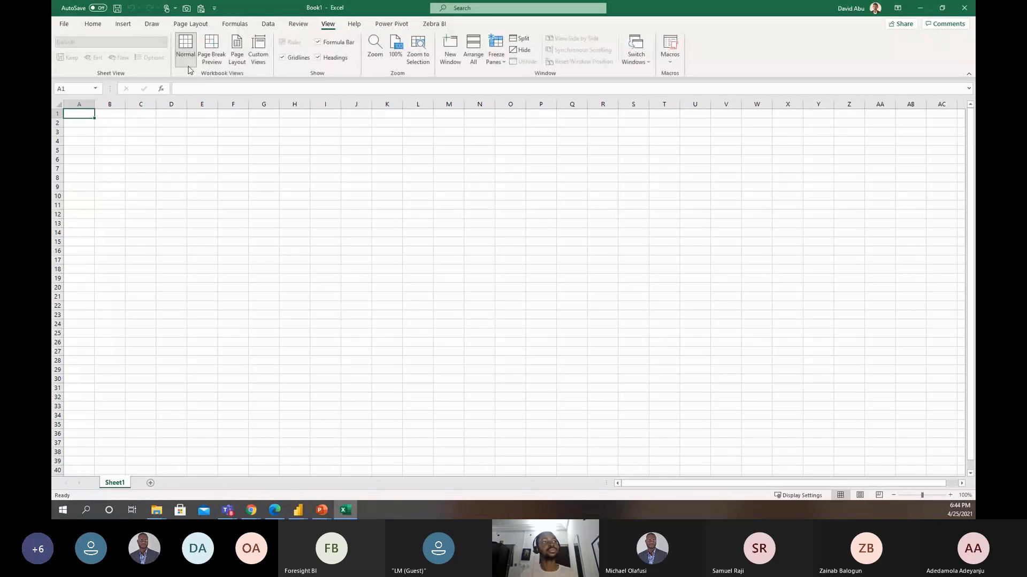
Create a blank query in the Excel workbook and open its code in the Advanced Editor
click(266, 24)
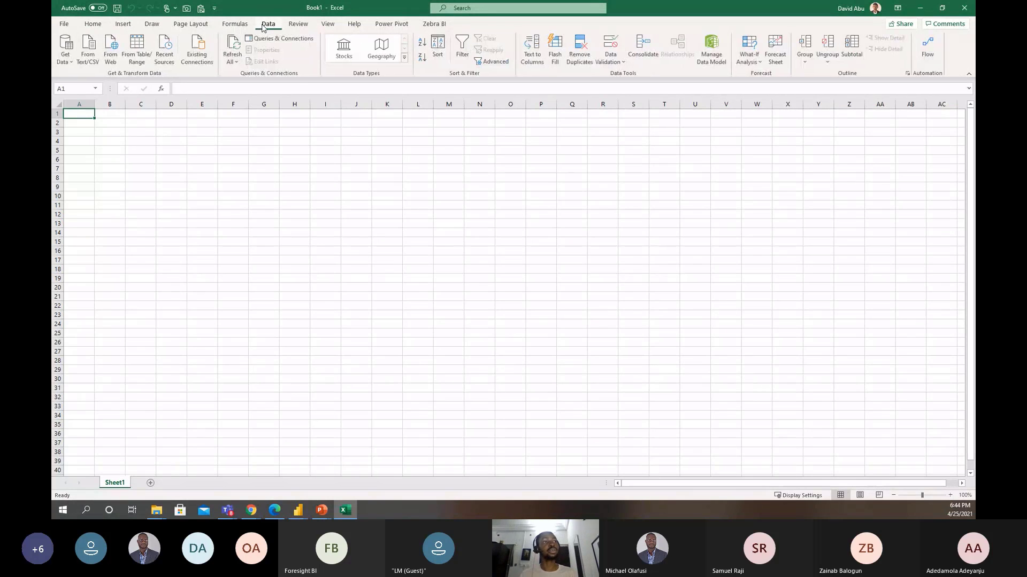
click(69, 64)
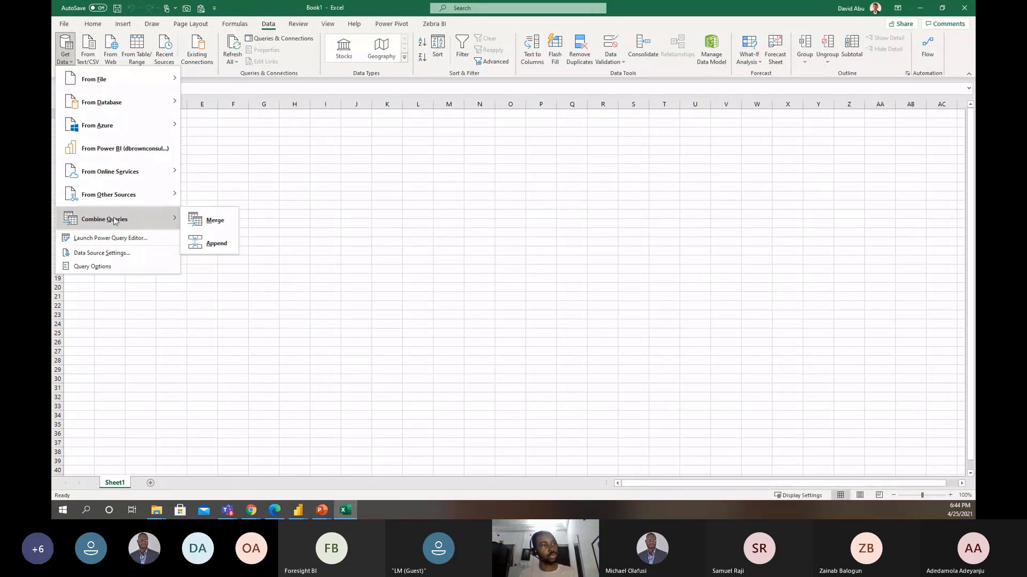
mouse_move(114, 200)
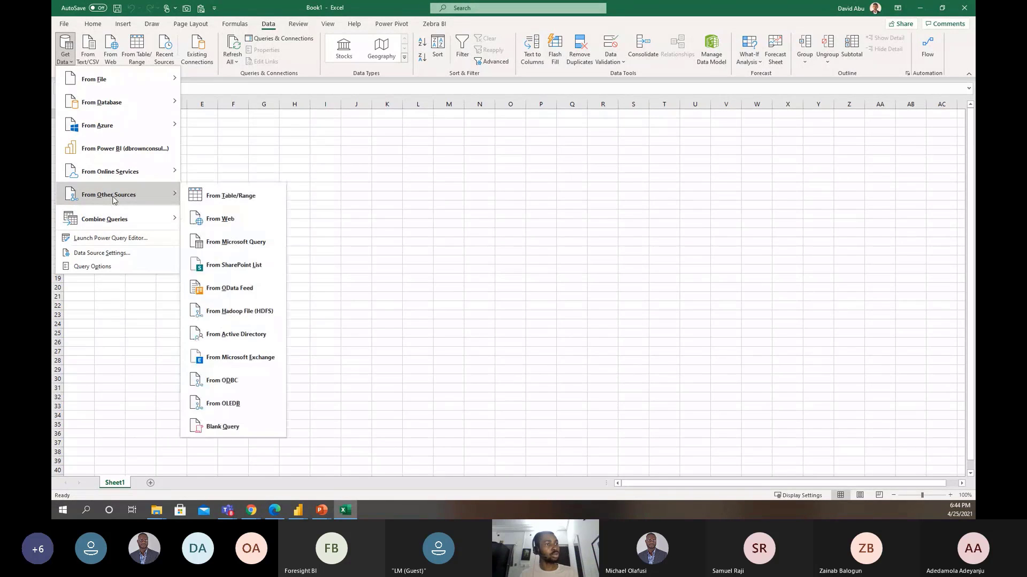
click(229, 434)
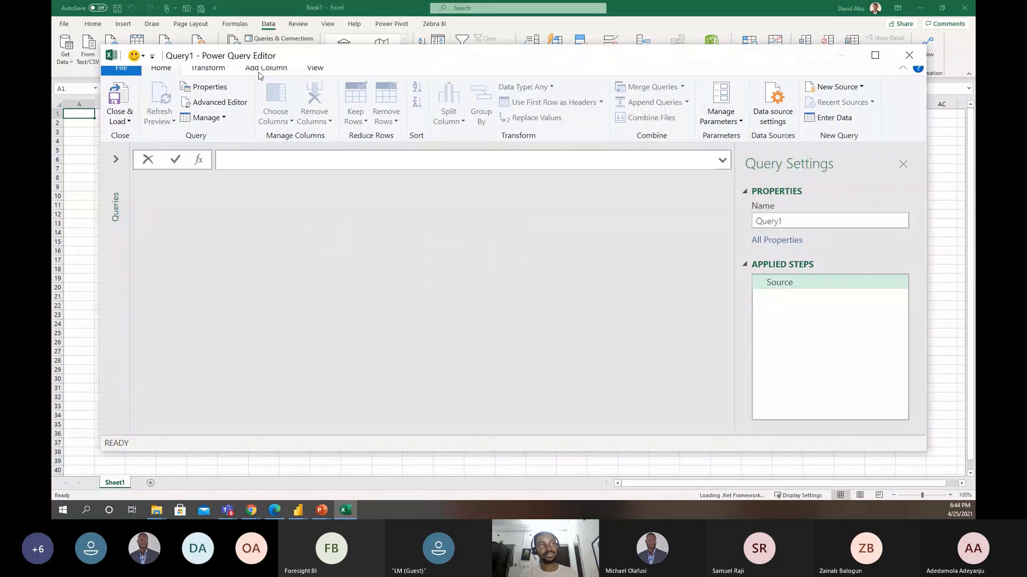
click(313, 68)
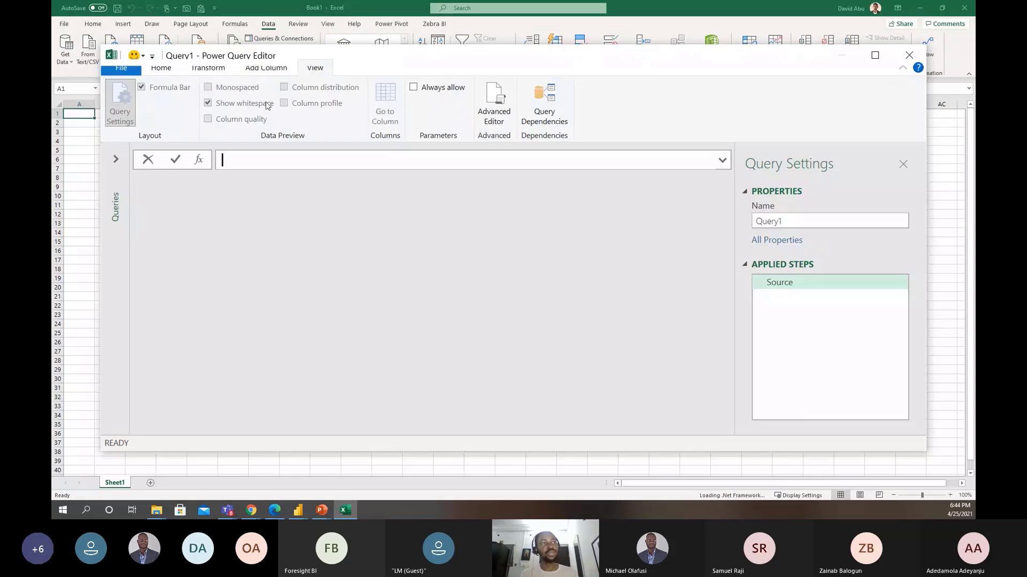
click(494, 100)
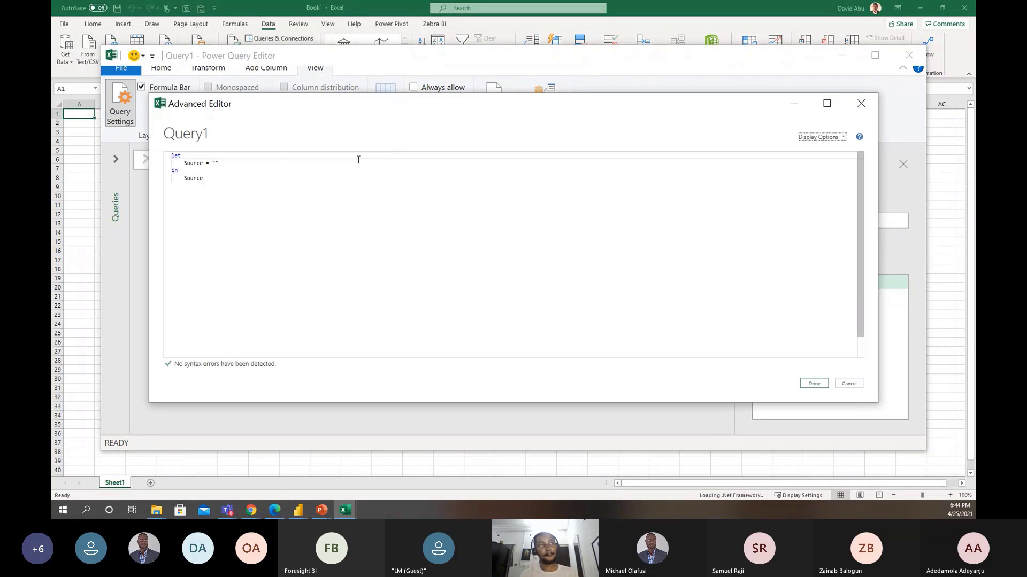
Replace the blank query's default code with the copied Dirty 2 M code and apply it
drag(206, 178, 164, 158)
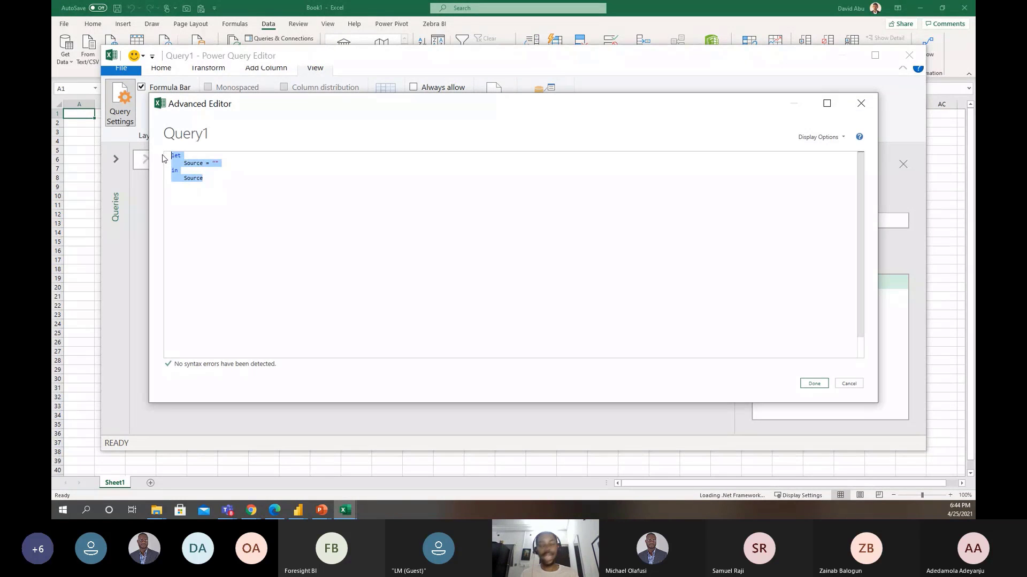
key(BackSpace)
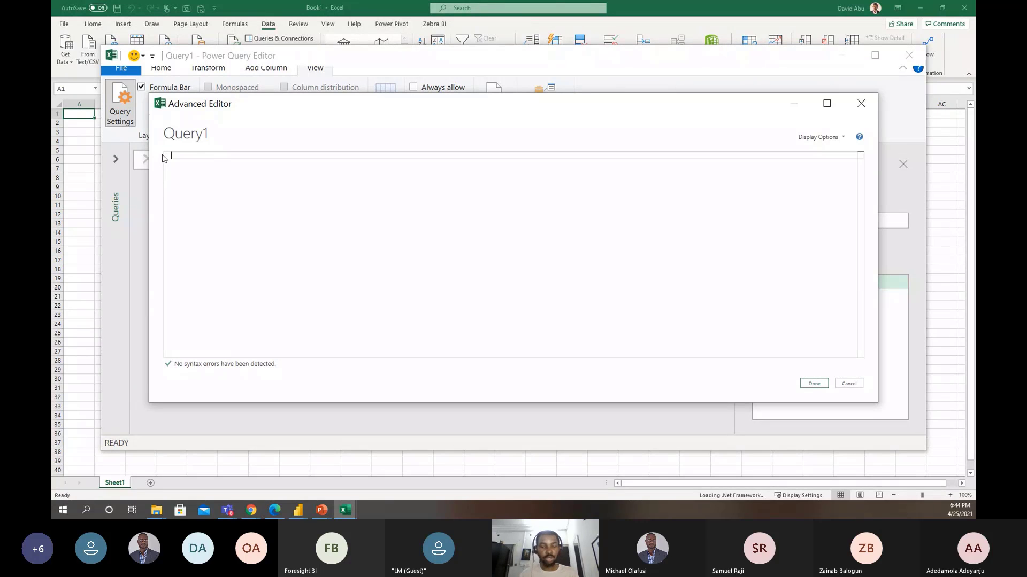
key(ctrl+v)
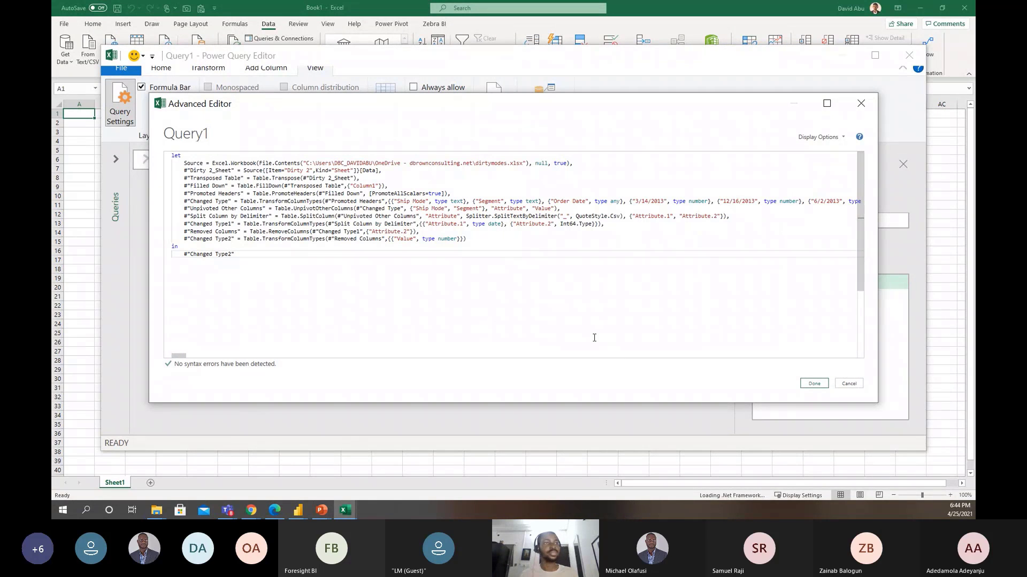
click(814, 385)
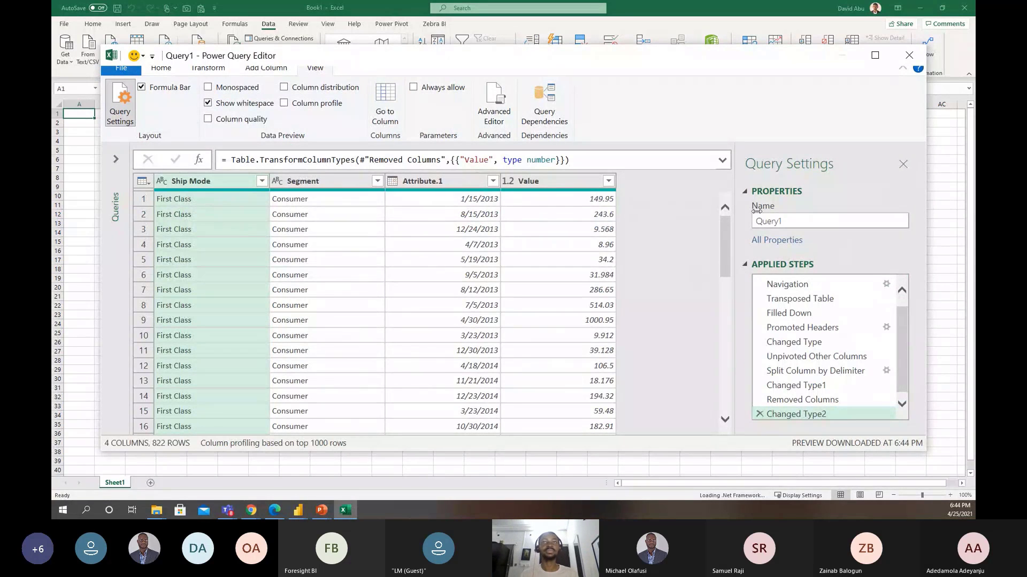
Close Excel's Power Query Editor, discarding the query, and close the Book1 workbook without saving
click(875, 55)
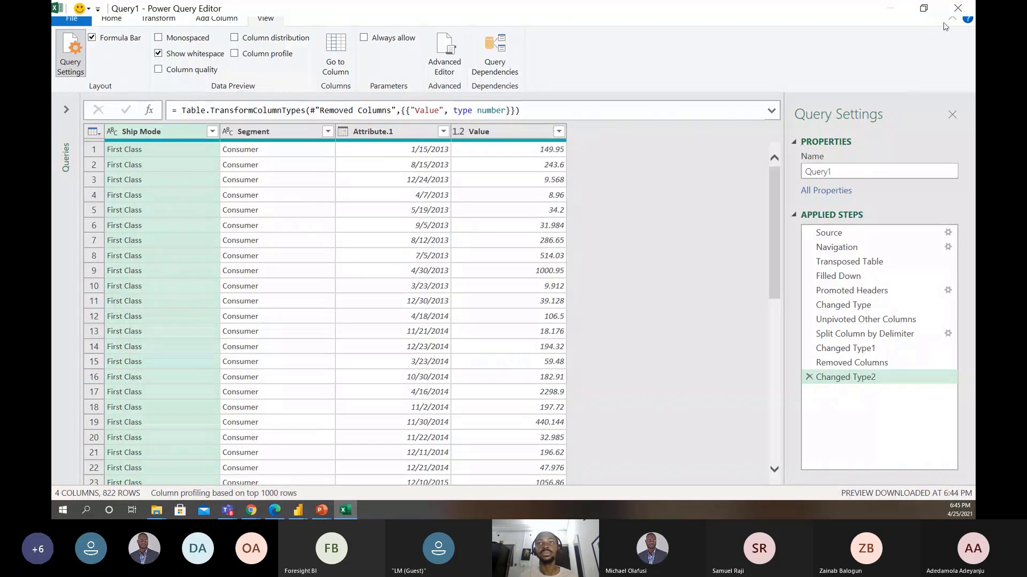
click(958, 8)
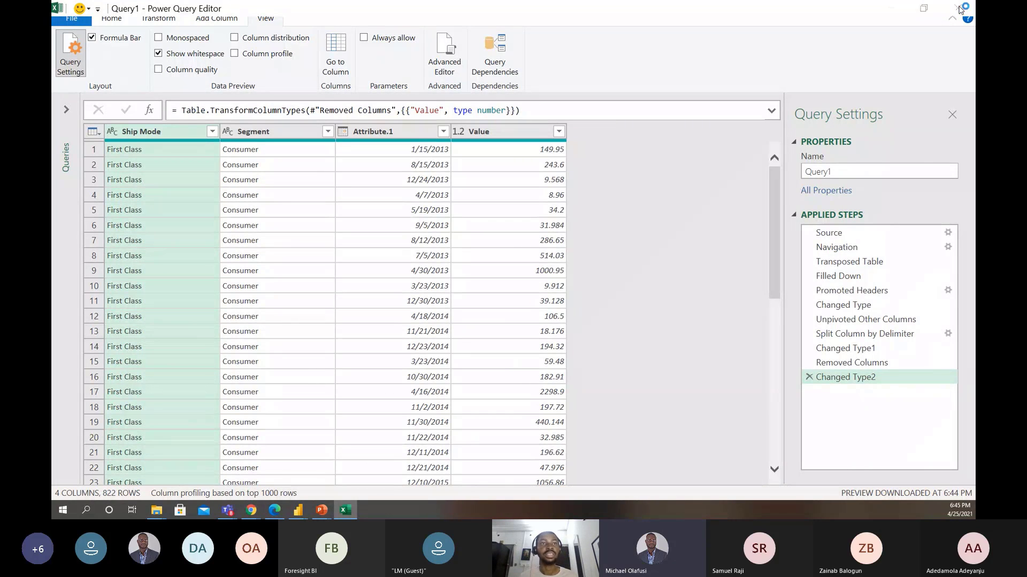
click(505, 252)
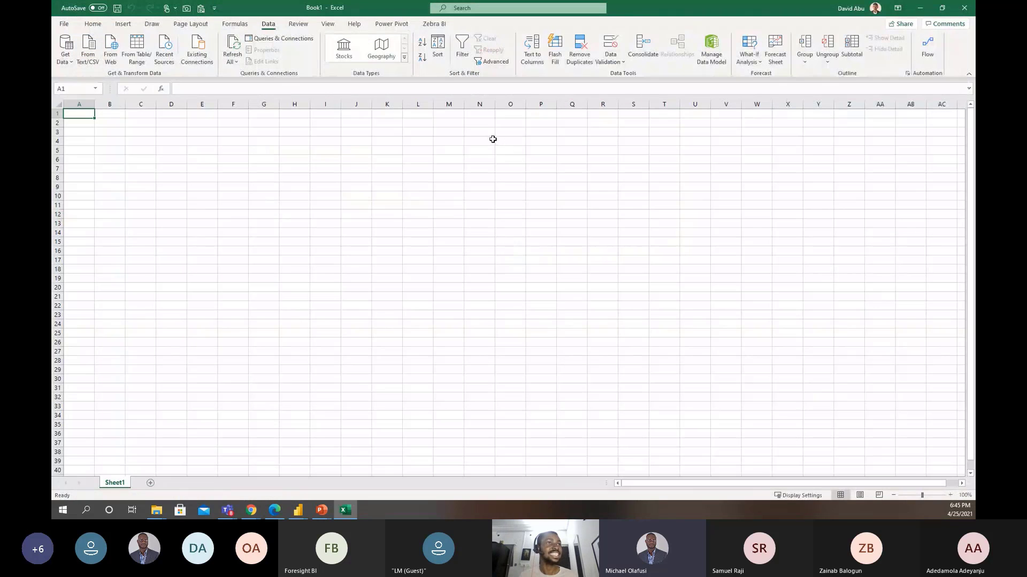
click(964, 8)
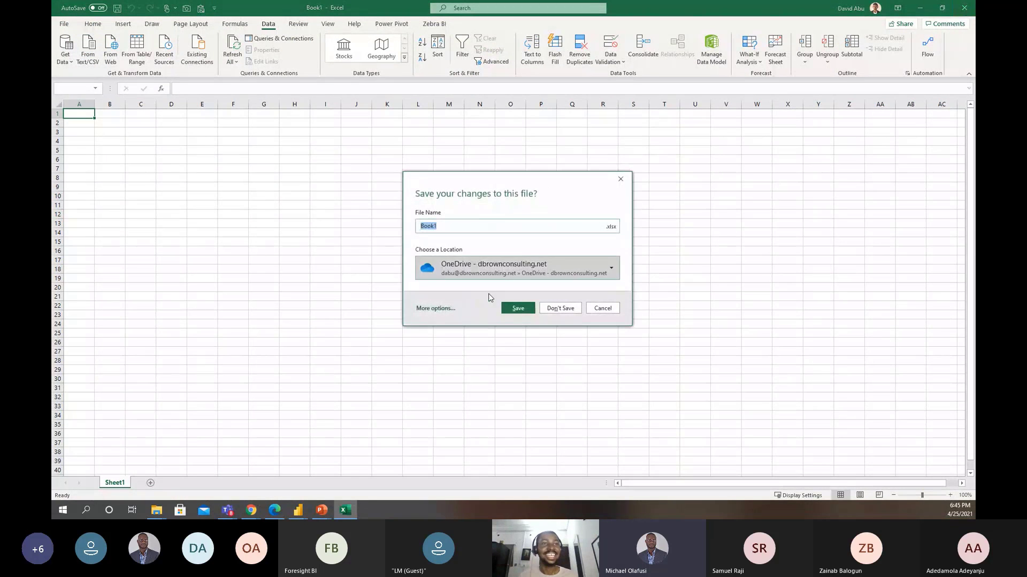
click(558, 308)
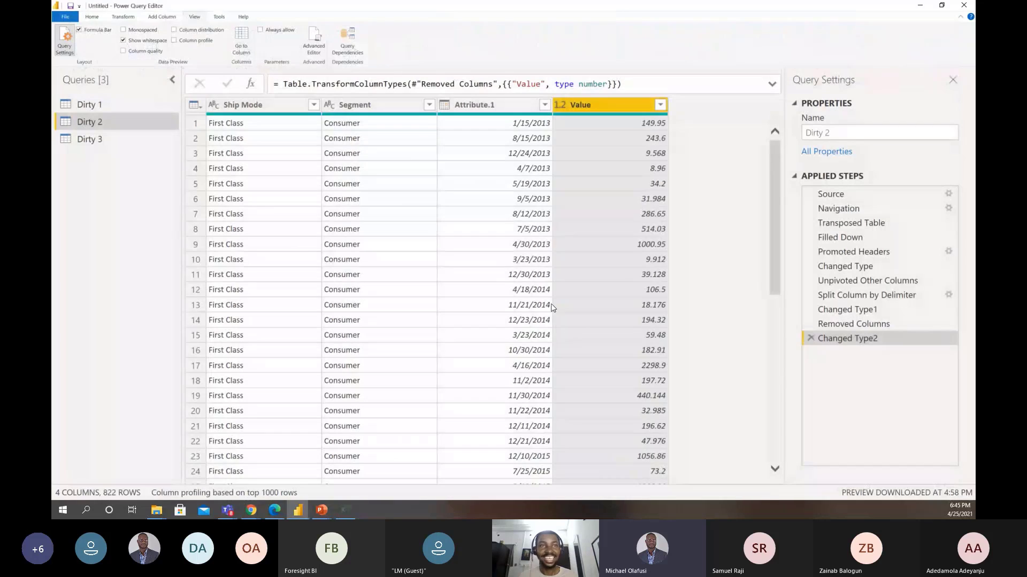
Look through the Dirty 3, Dirty 2 and Dirty 1 queries in turn, ending on Dirty 1
click(103, 142)
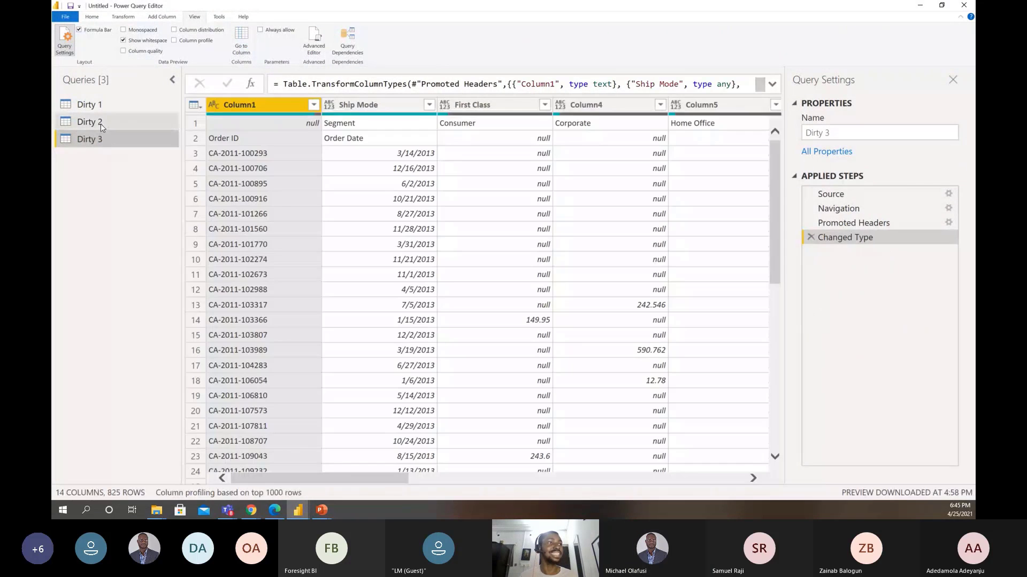
click(101, 124)
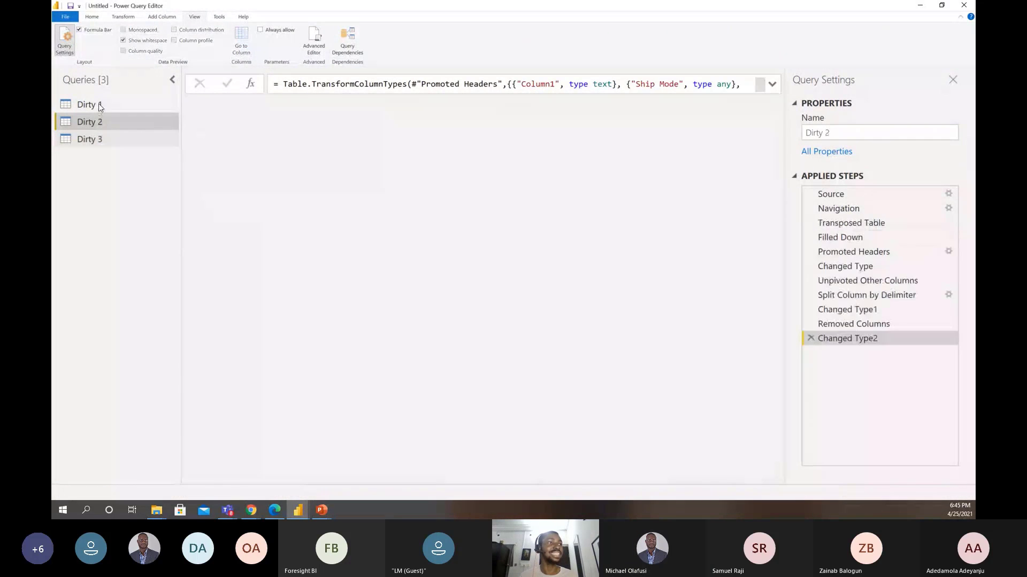
click(99, 107)
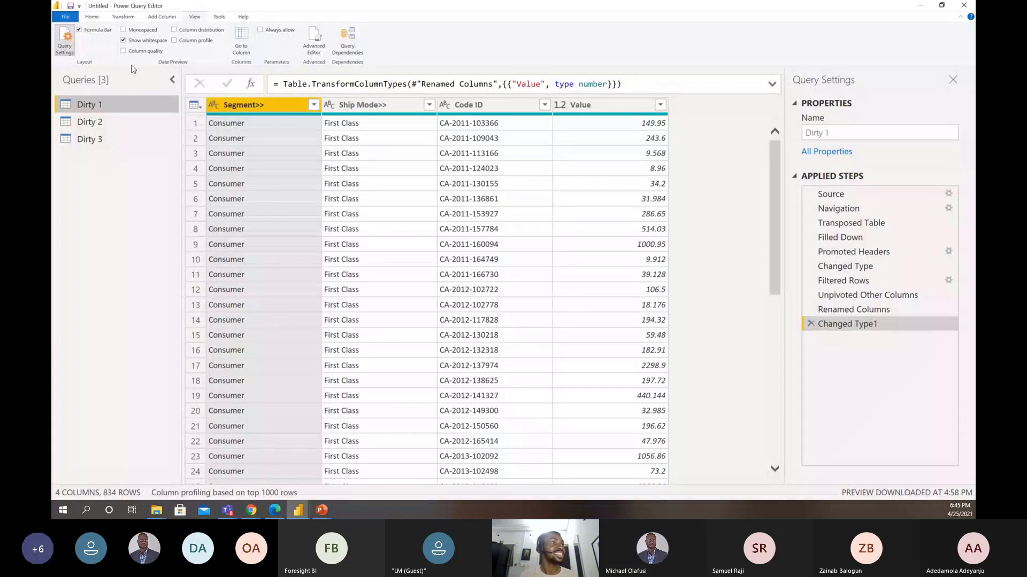
click(92, 18)
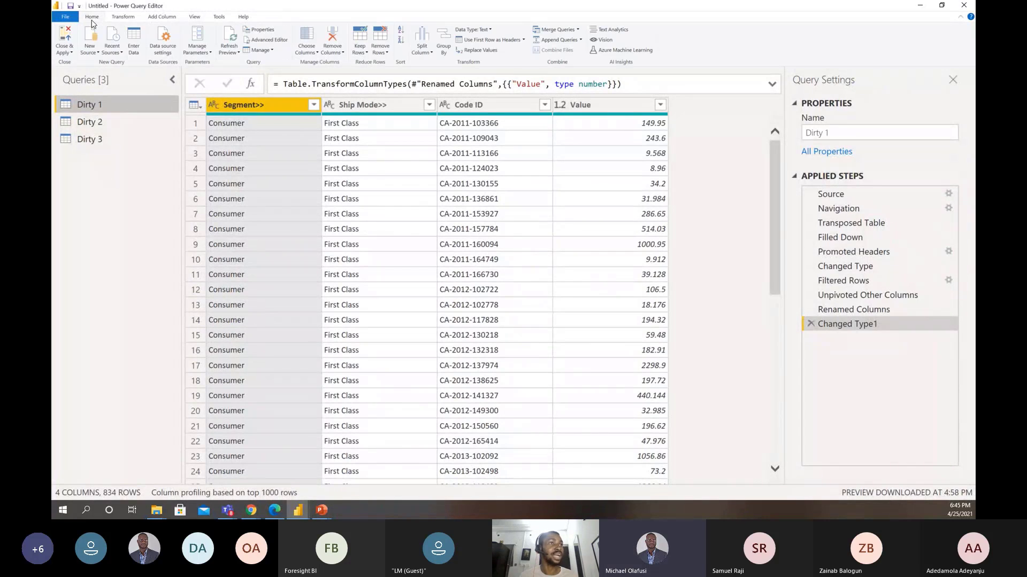
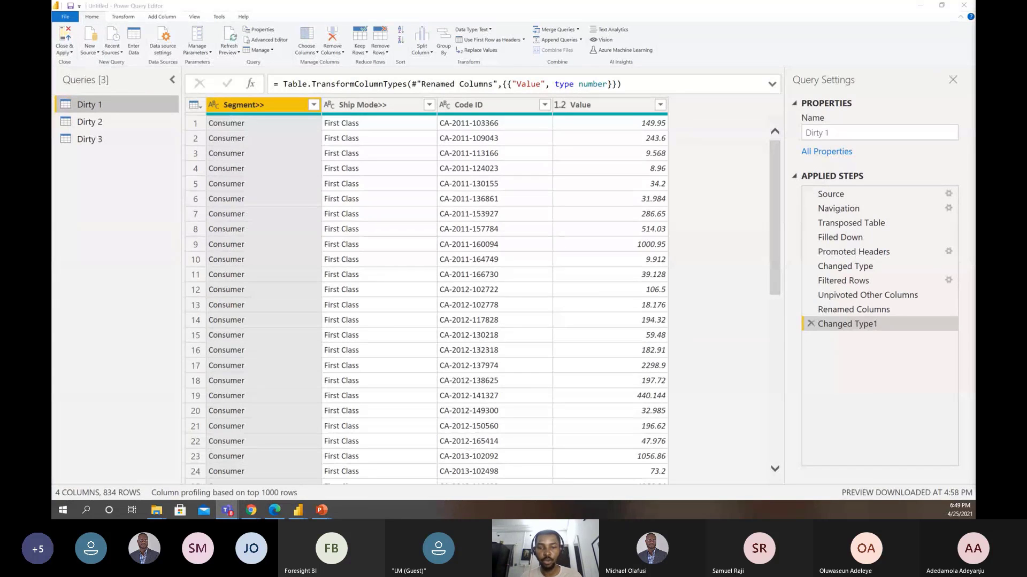
Switch to File Explorer, maximize the Desktop window and open the clean up exercise folder
key(super+d)
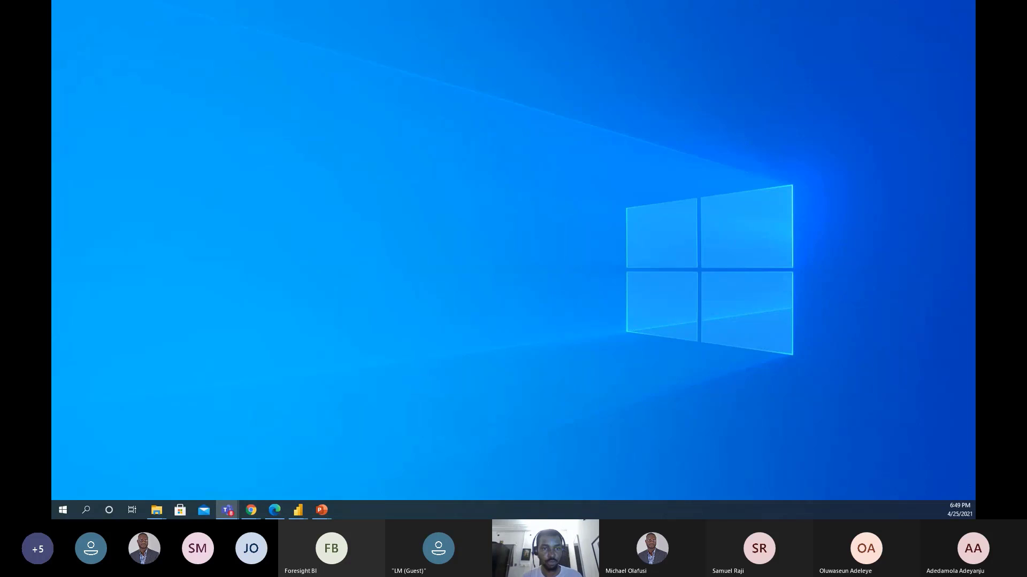
key(super+d)
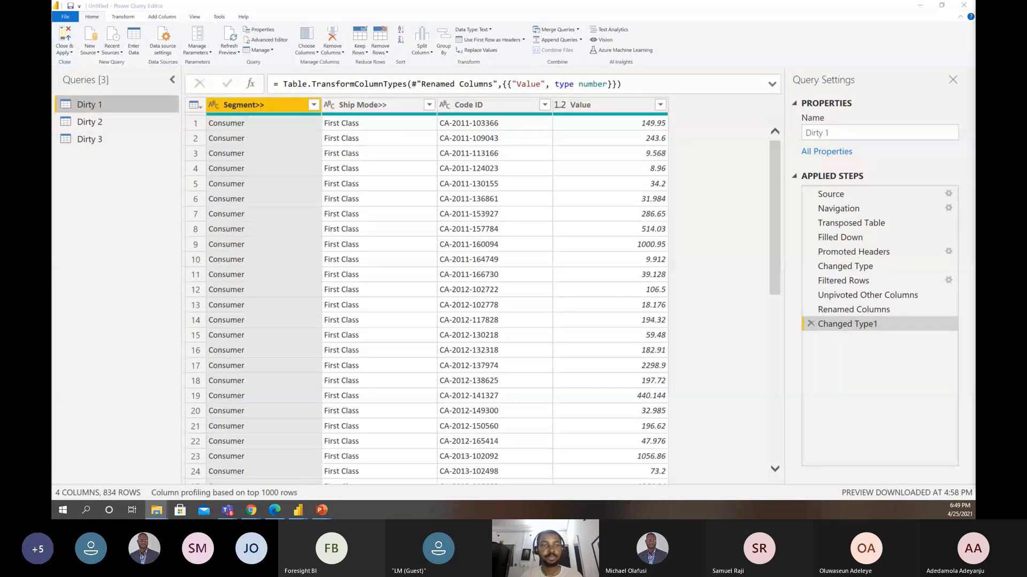
drag(974, 197, 478, 100)
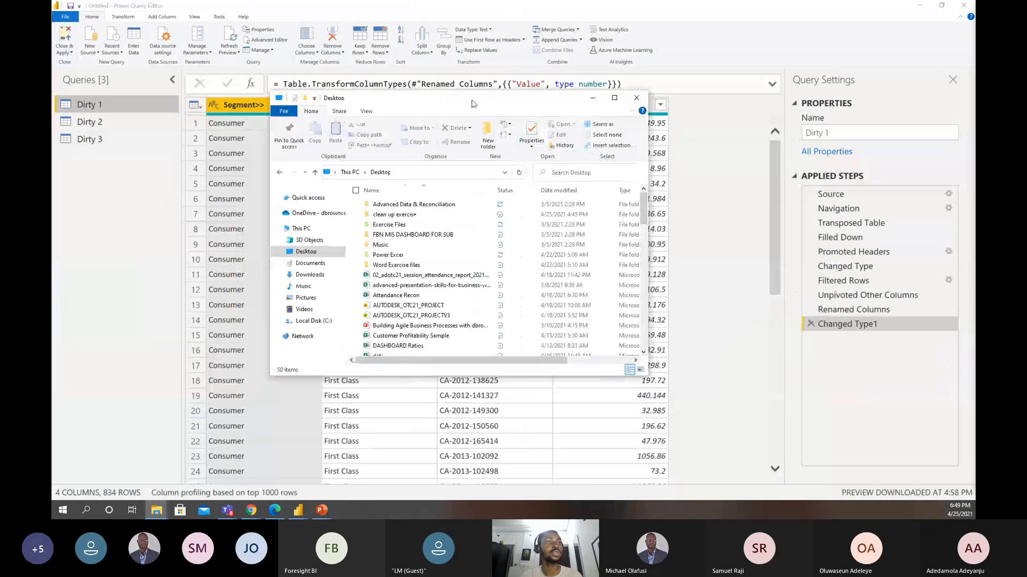
click(617, 96)
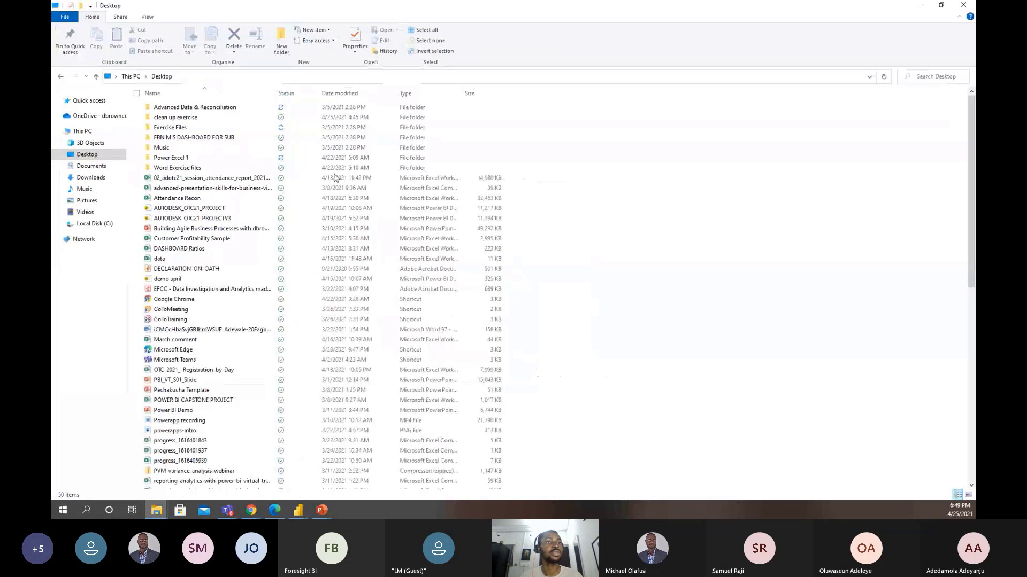
click(237, 116)
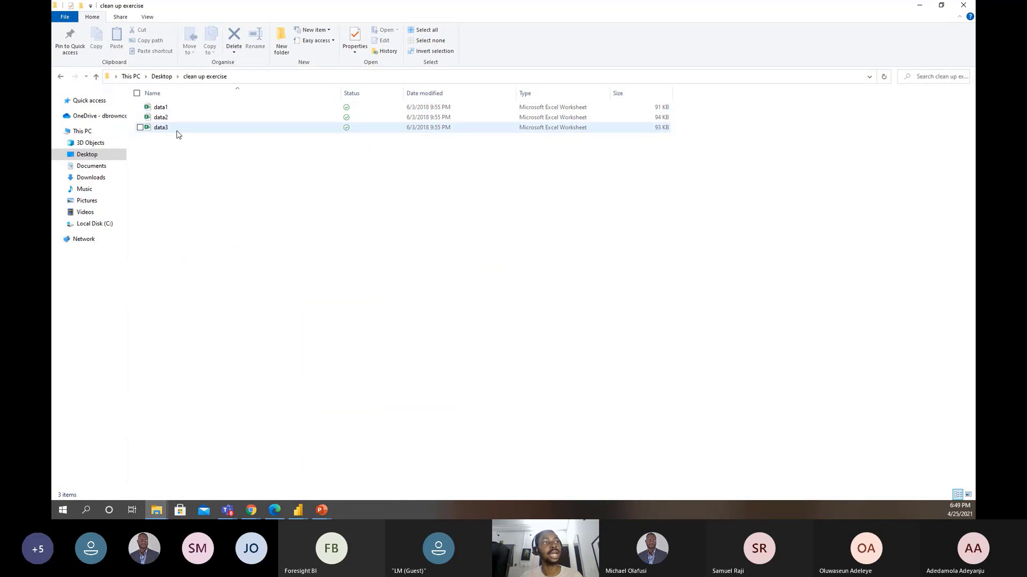
Move the data3 workbook from the clean up exercise folder to the Desktop and reopen the folder
click(175, 129)
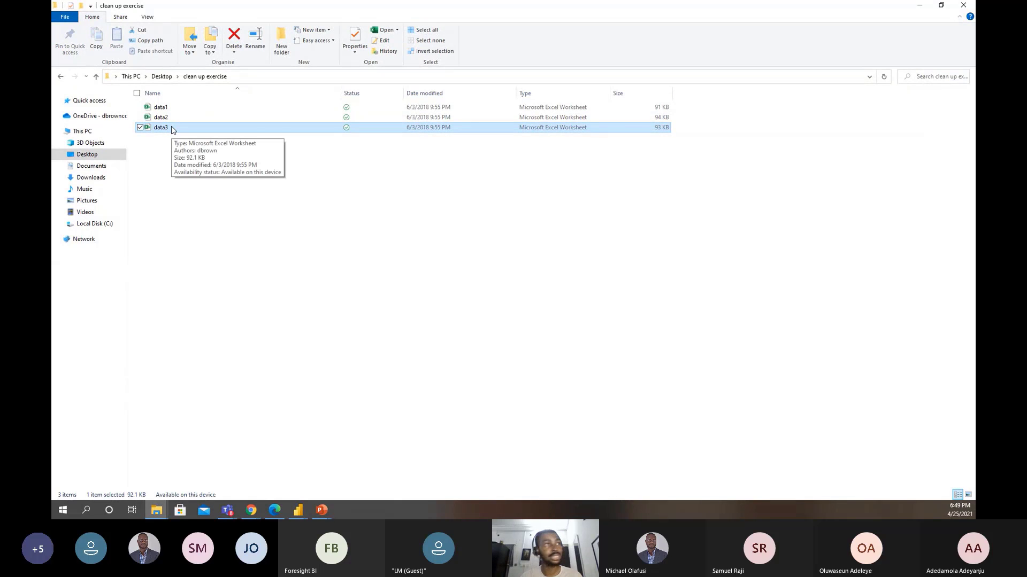
key(ctrl+c)
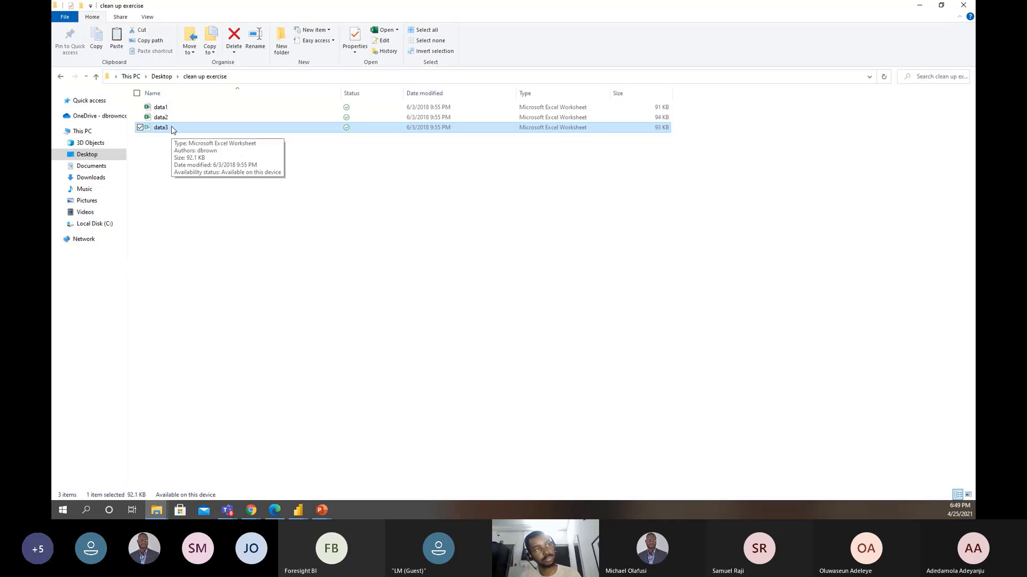
click(162, 78)
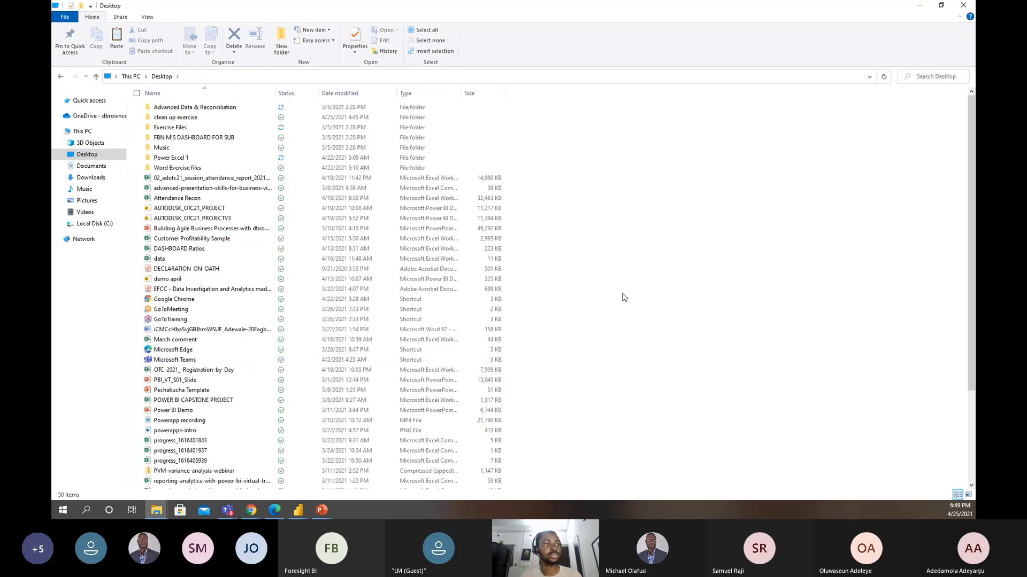
key(ctrl+v)
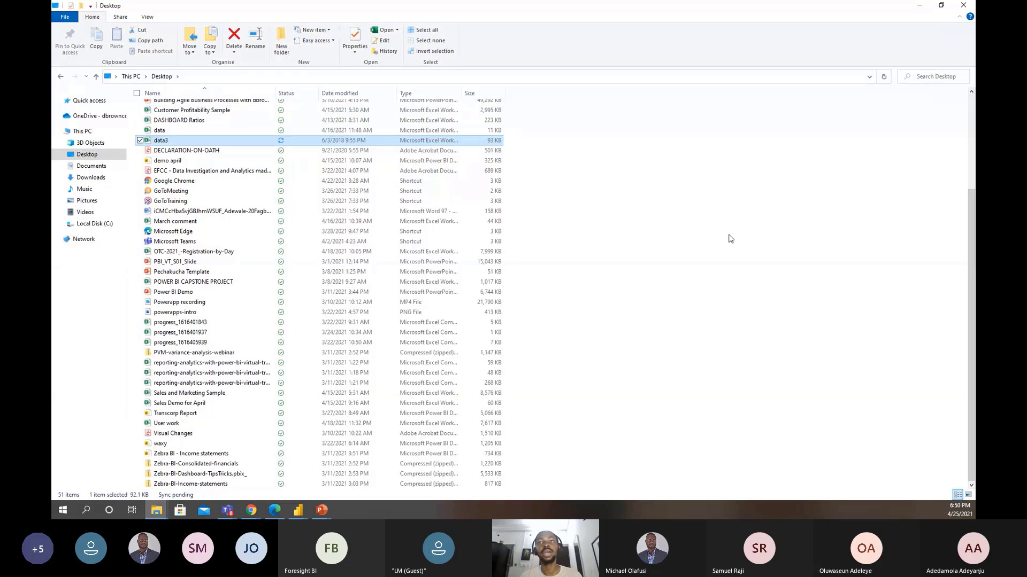
drag(971, 257, 959, 87)
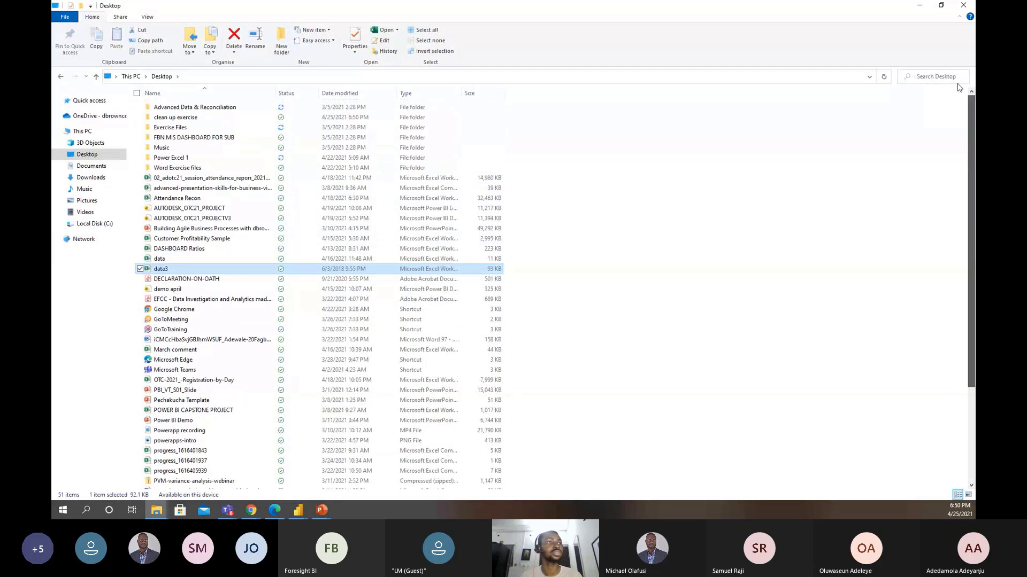
double_click(173, 117)
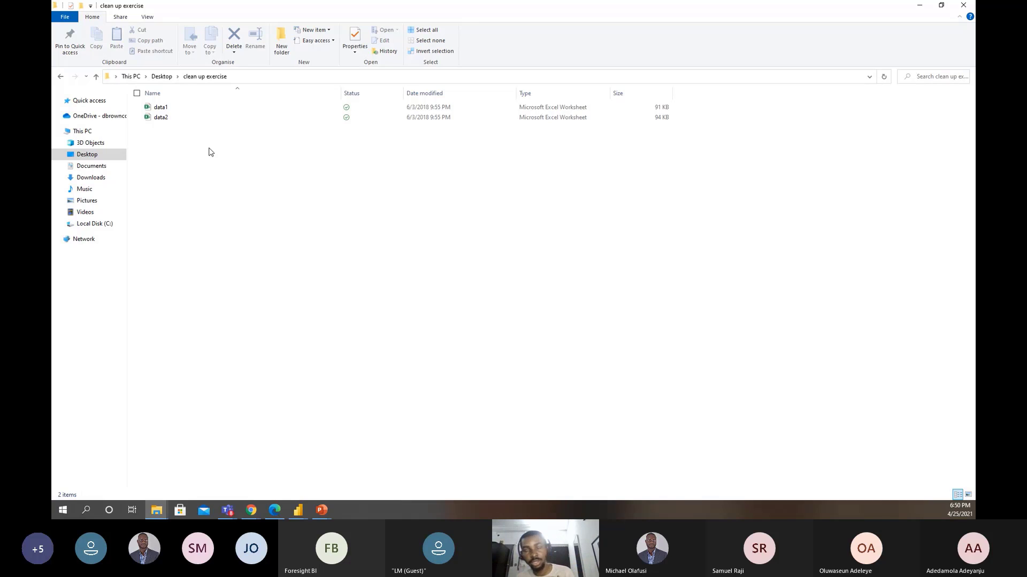
Switch to the Power BI Power Query Editor and connect to a new Folder data source
key(alt+Tab)
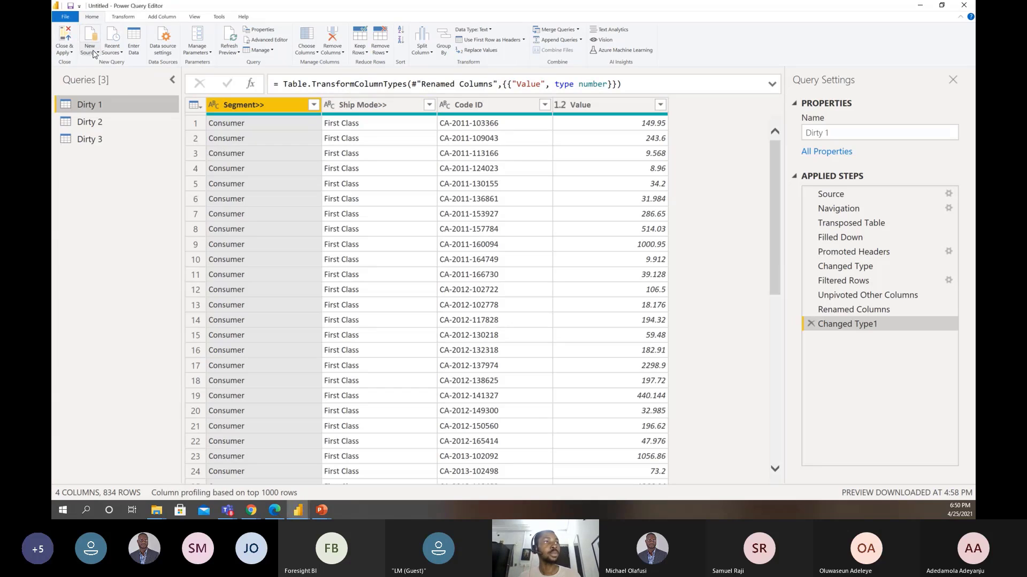
click(93, 53)
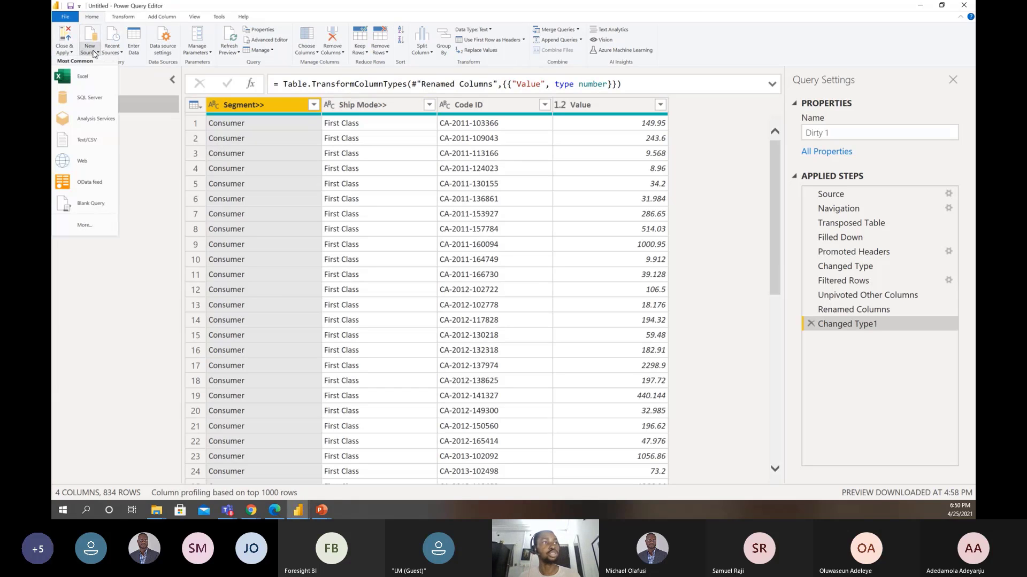
click(93, 225)
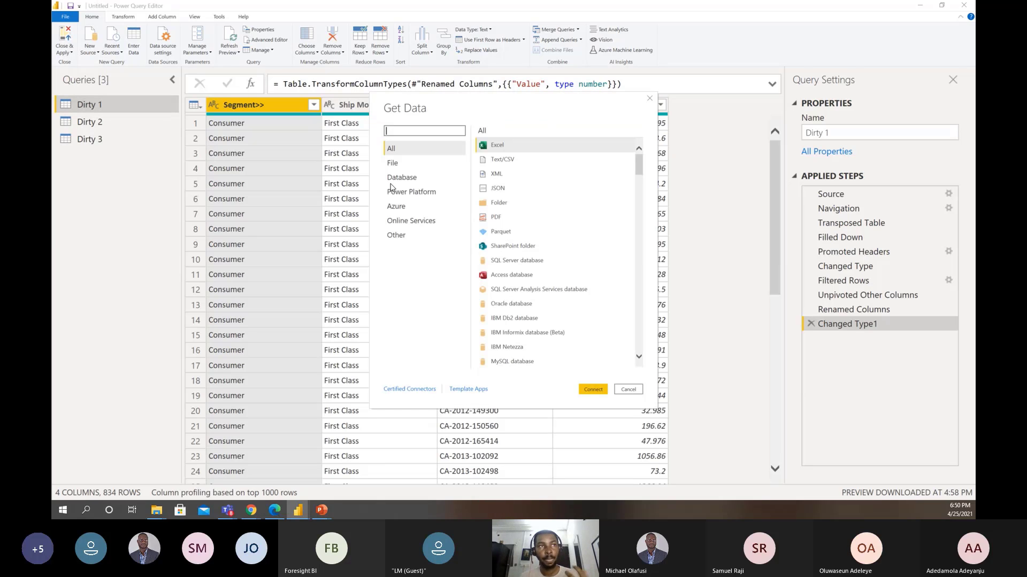
click(498, 204)
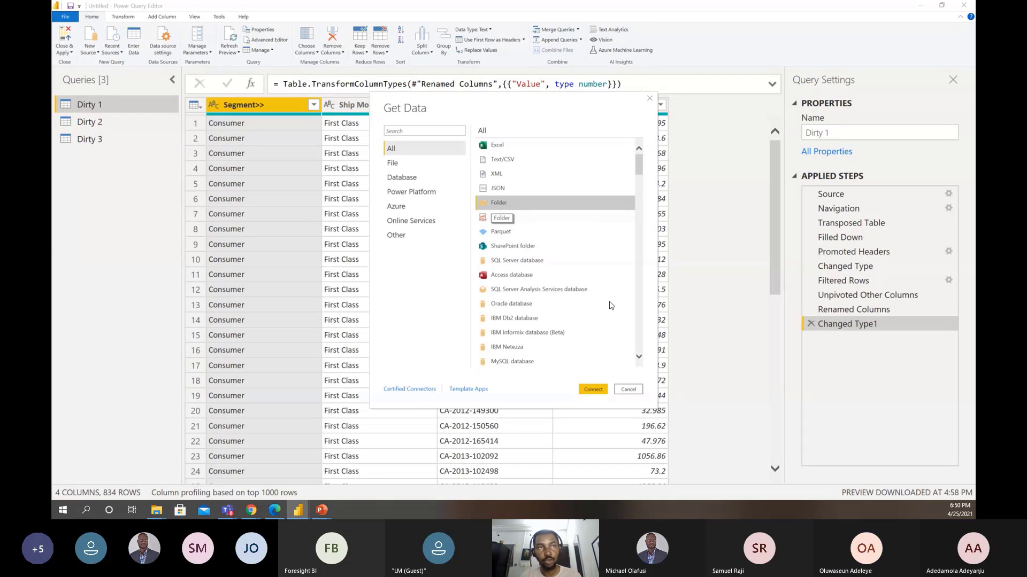
click(594, 390)
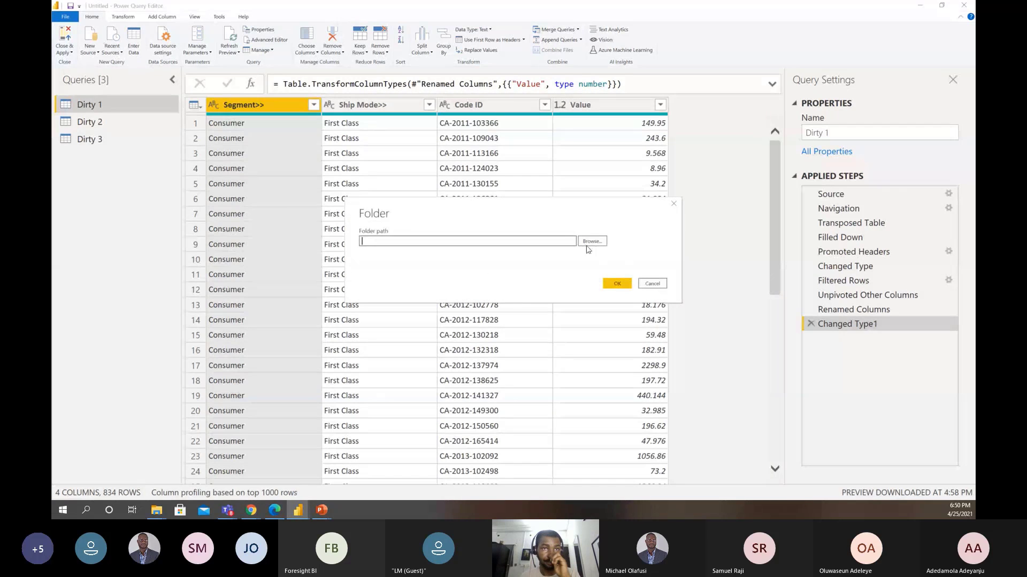
Set the source folder path to the clean up exercise folder on the Desktop and load its file list
click(586, 244)
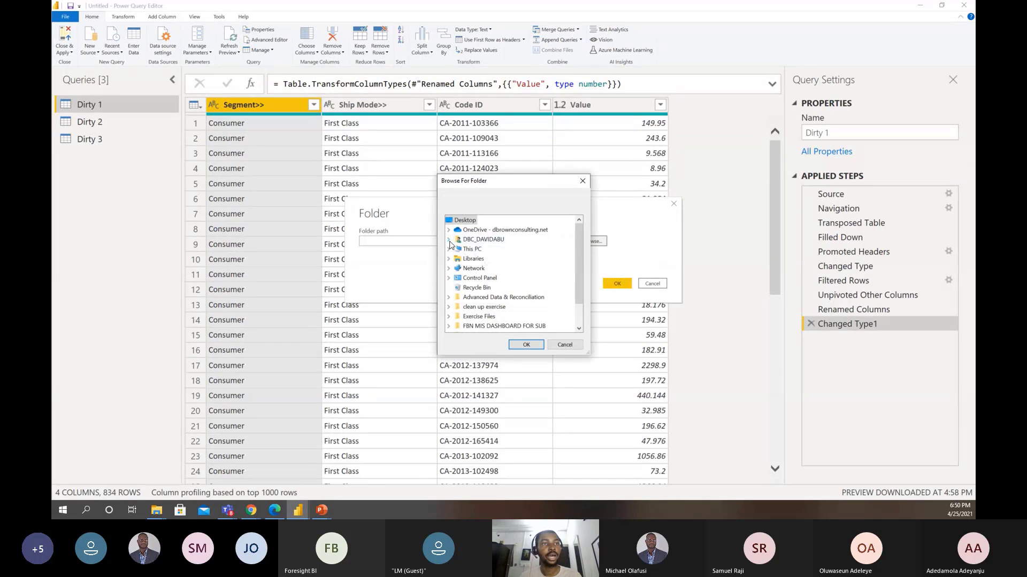
click(449, 240)
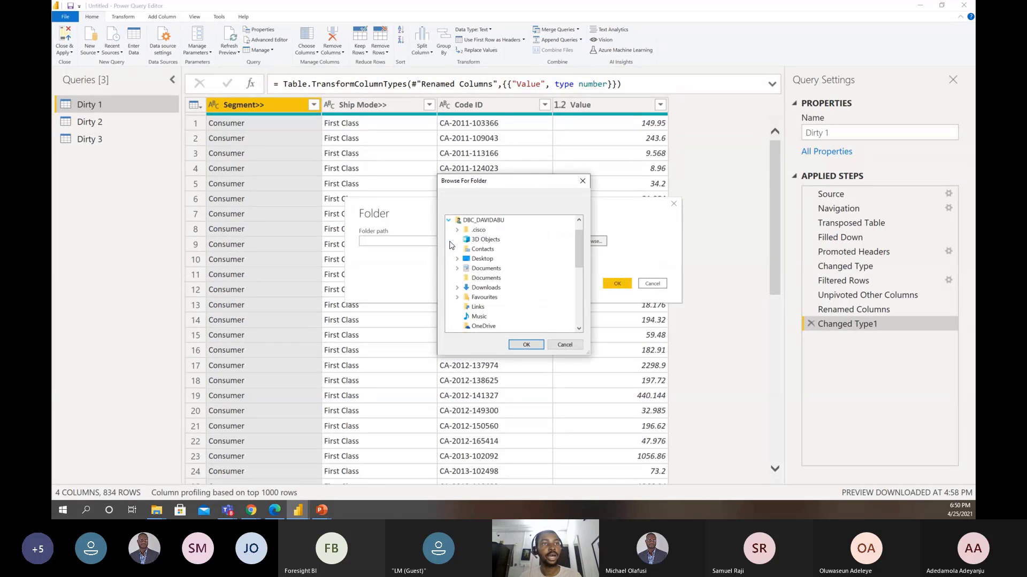
double_click(473, 260)
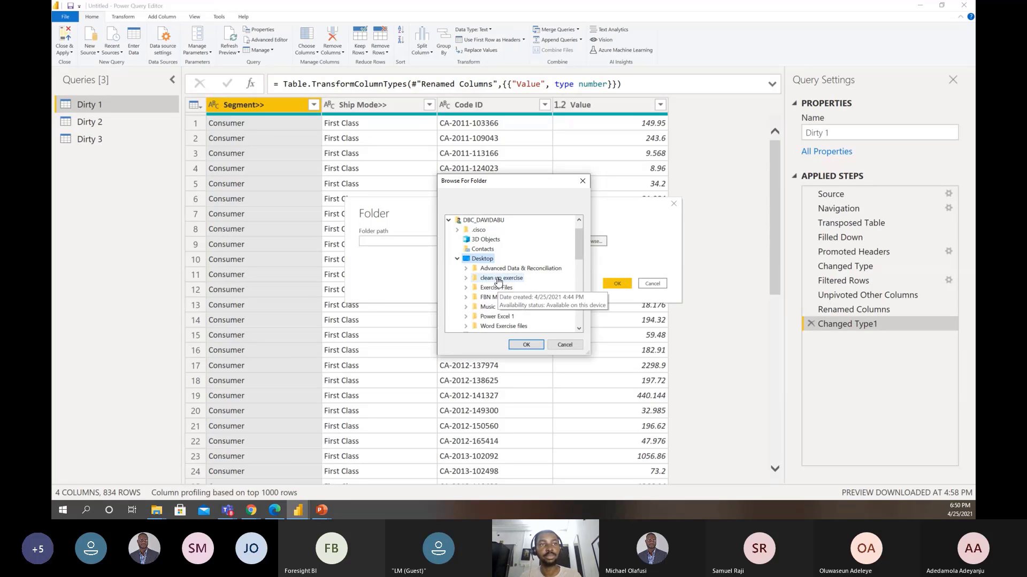
click(493, 280)
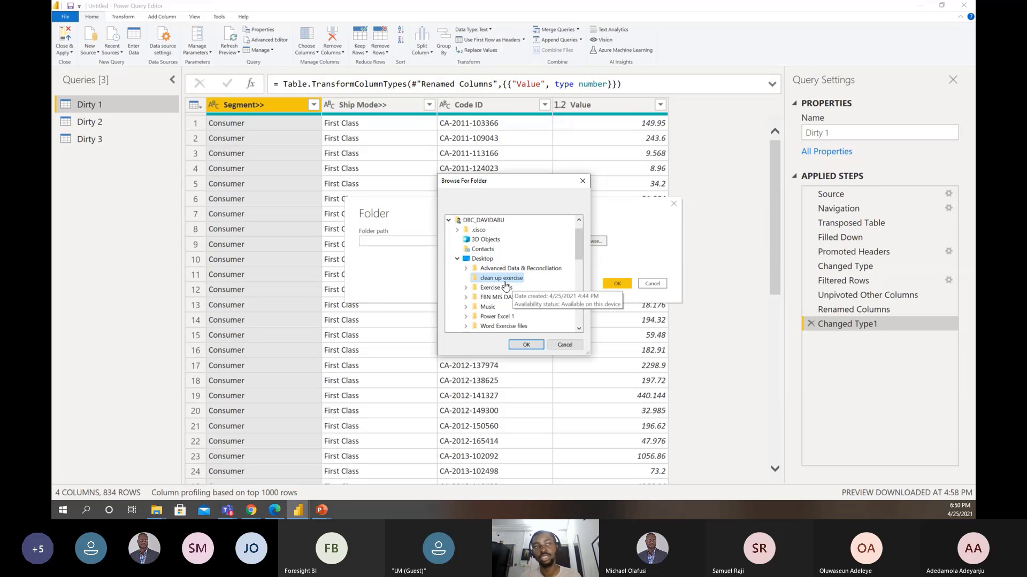
click(526, 346)
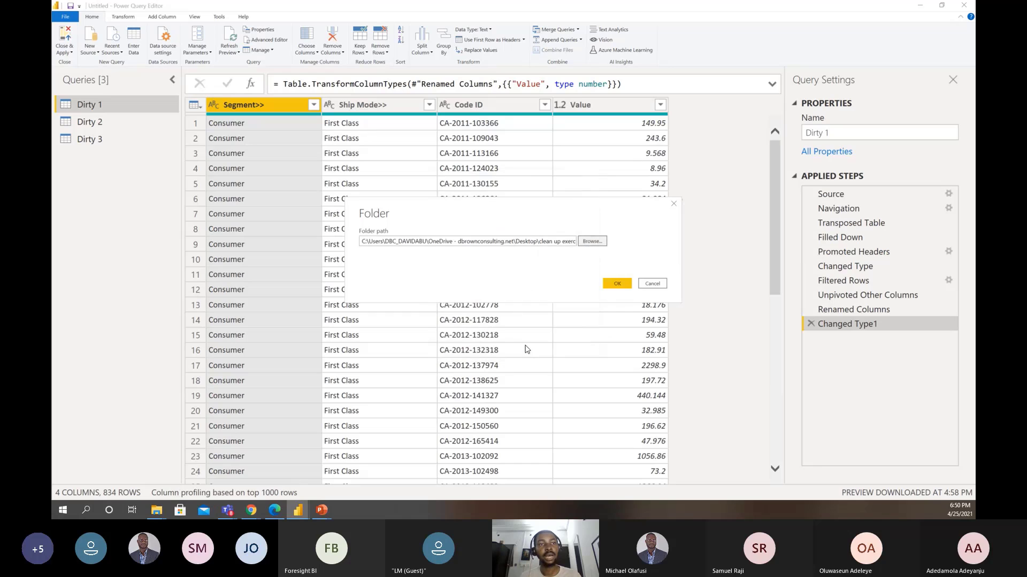
click(617, 283)
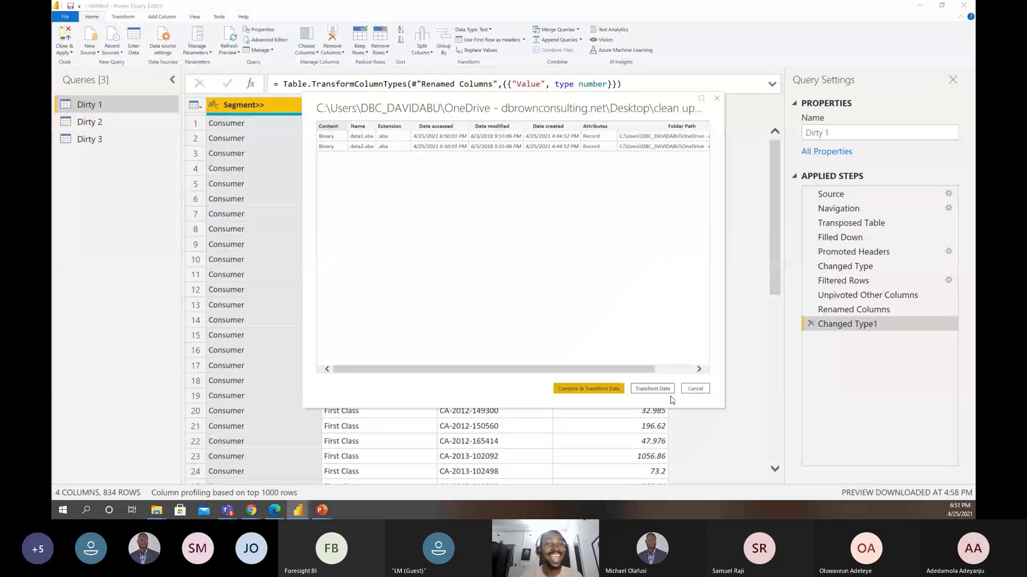
Combine and transform the folder's files, using the Apr-2014 sheet of the first file as the sample
click(604, 389)
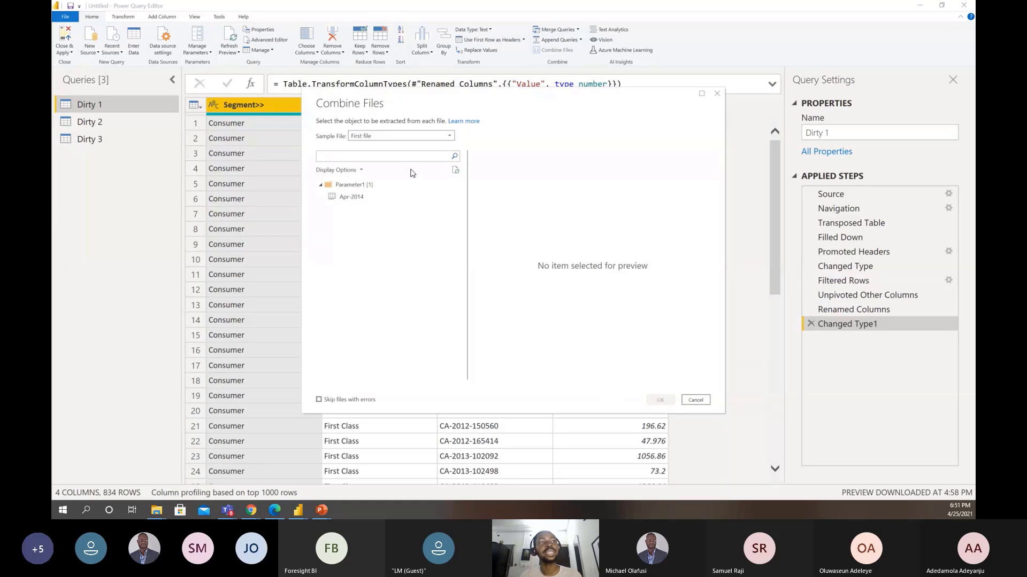
click(364, 197)
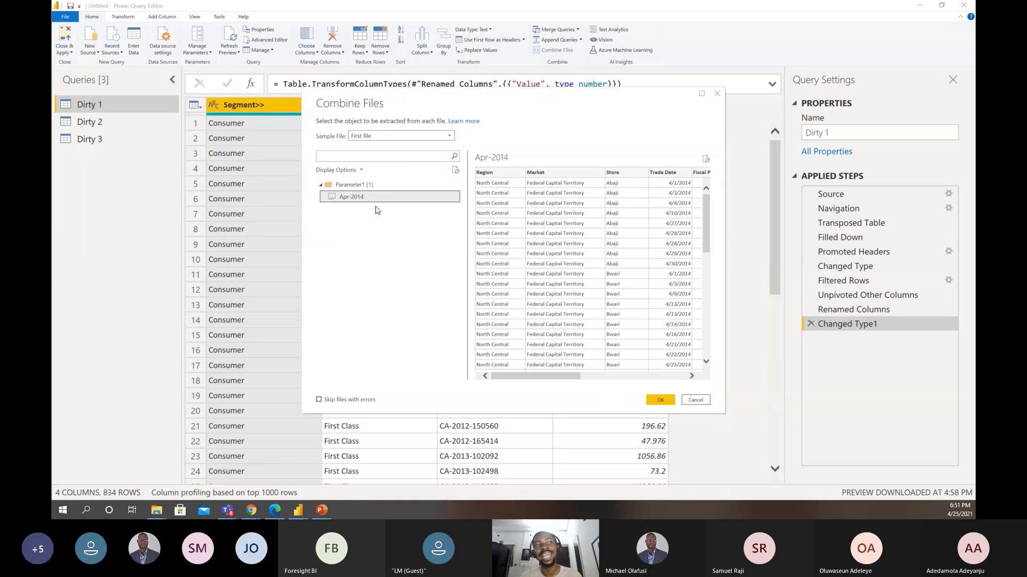
click(660, 400)
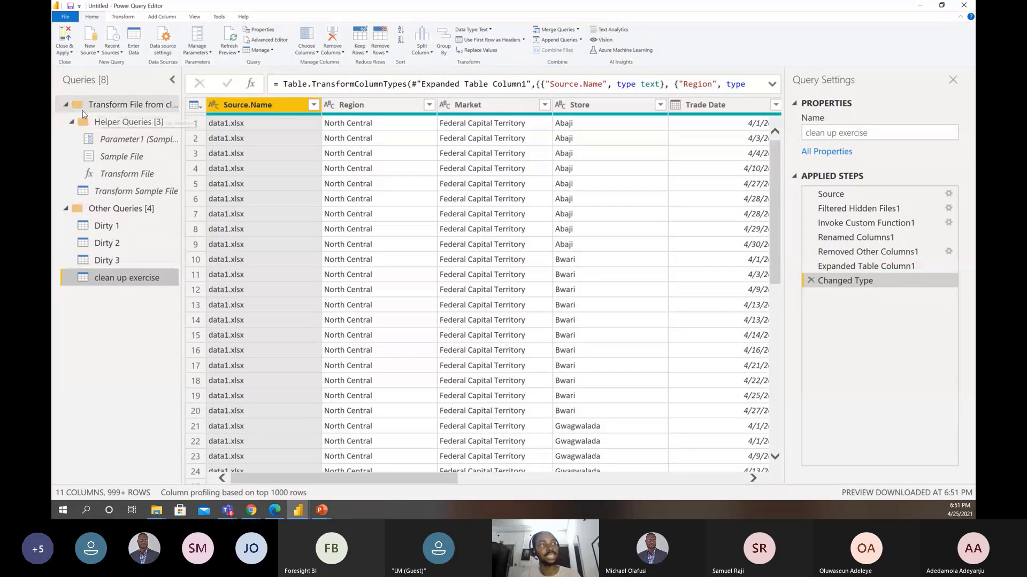
Inspect the Transform Sample File query and the full list of Source.Name filter values in the clean up exercise query
click(129, 196)
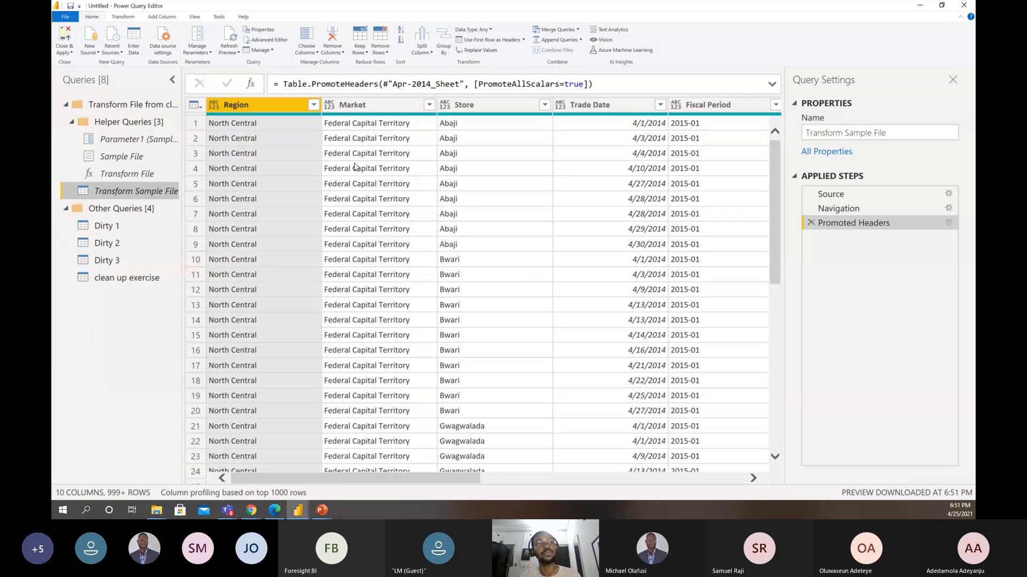
click(119, 278)
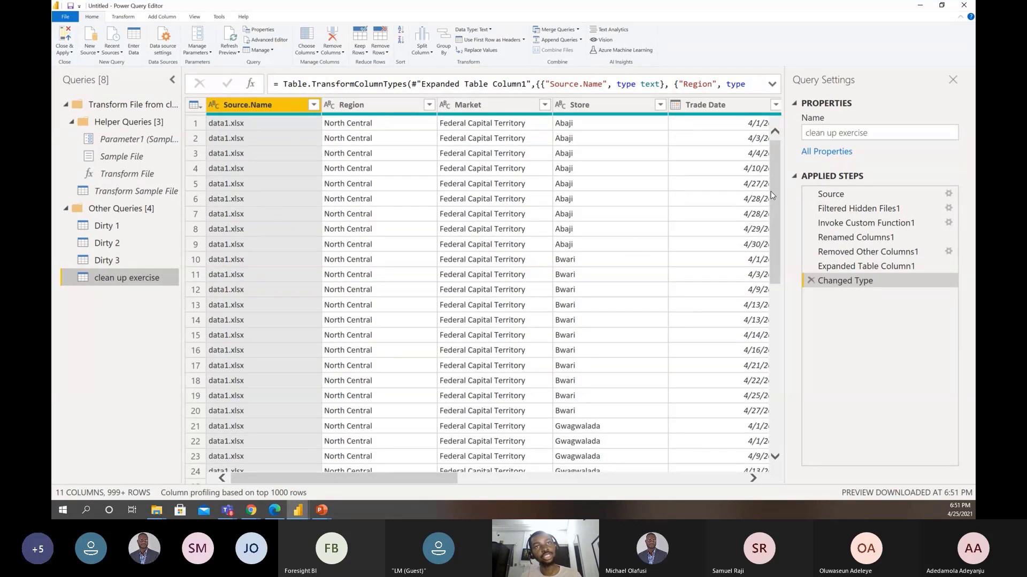
click(313, 105)
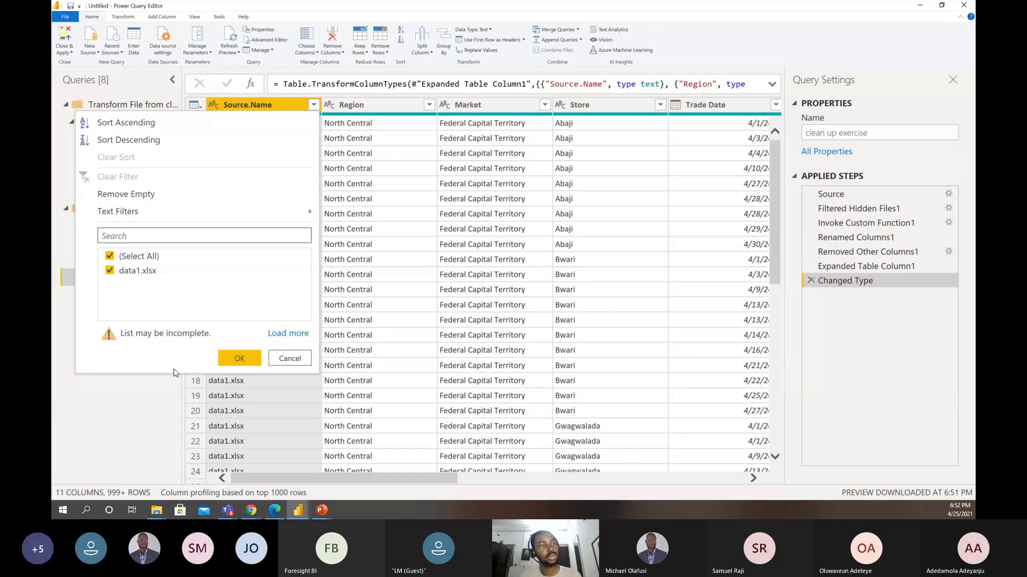
click(291, 333)
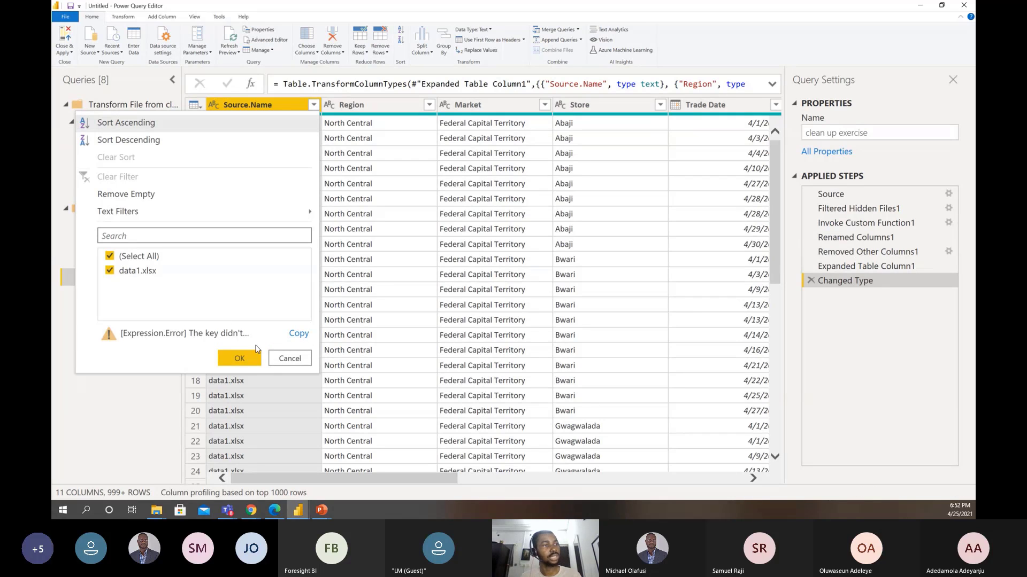
click(292, 361)
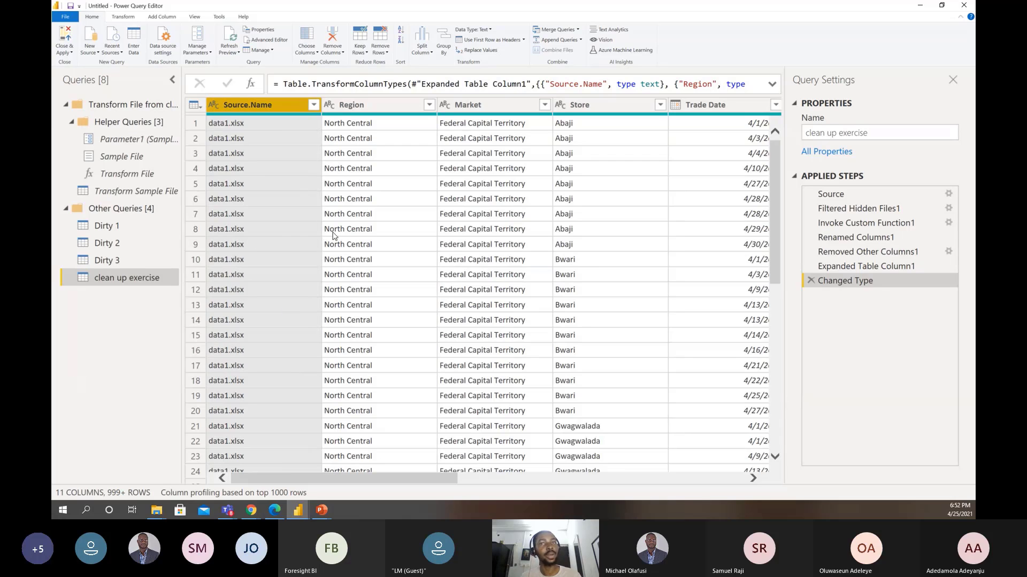
Detect the data types of all columns in the Transform Sample File query
click(138, 188)
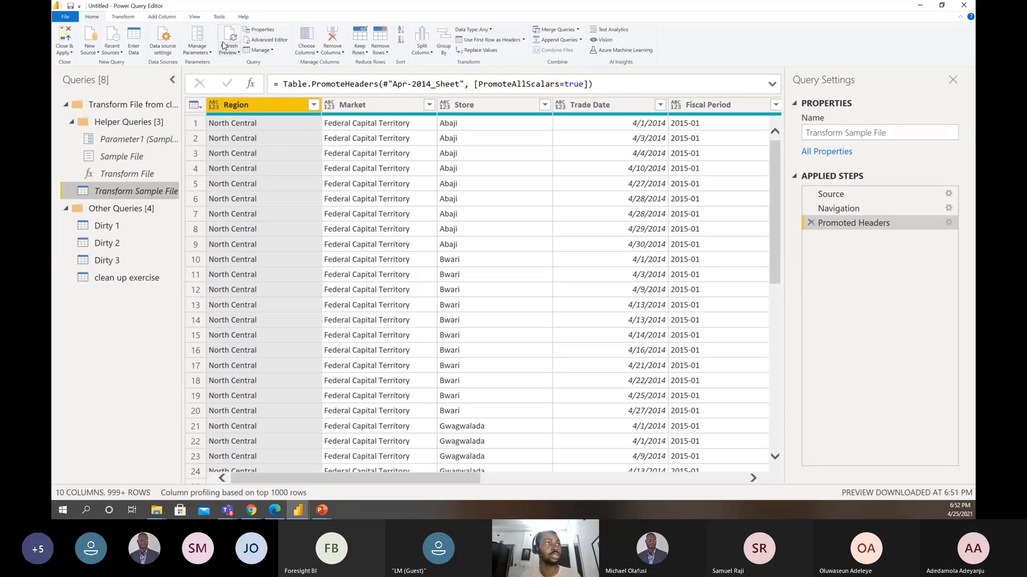
click(122, 17)
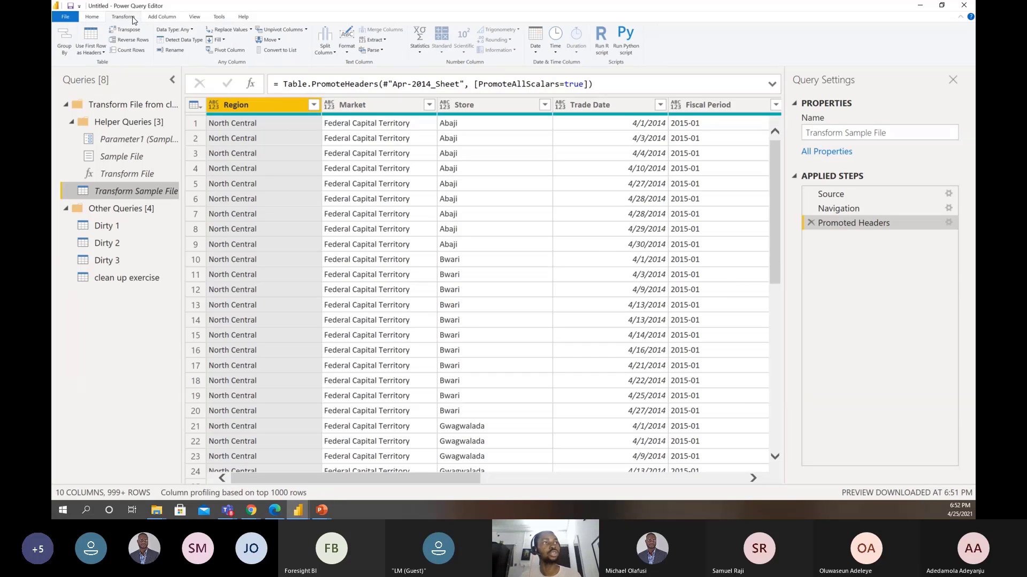
click(182, 40)
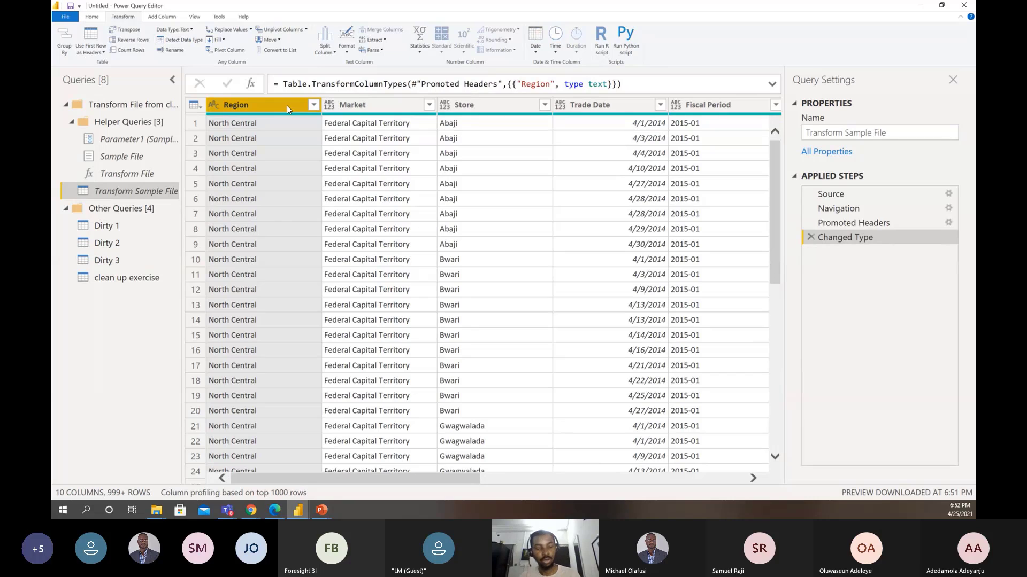
key(ctrl+a)
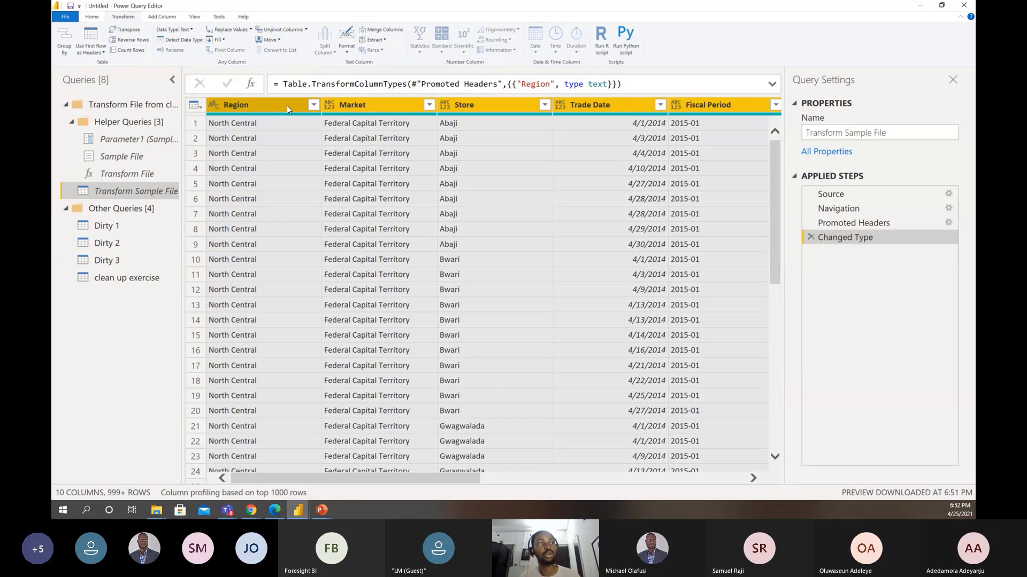
click(185, 41)
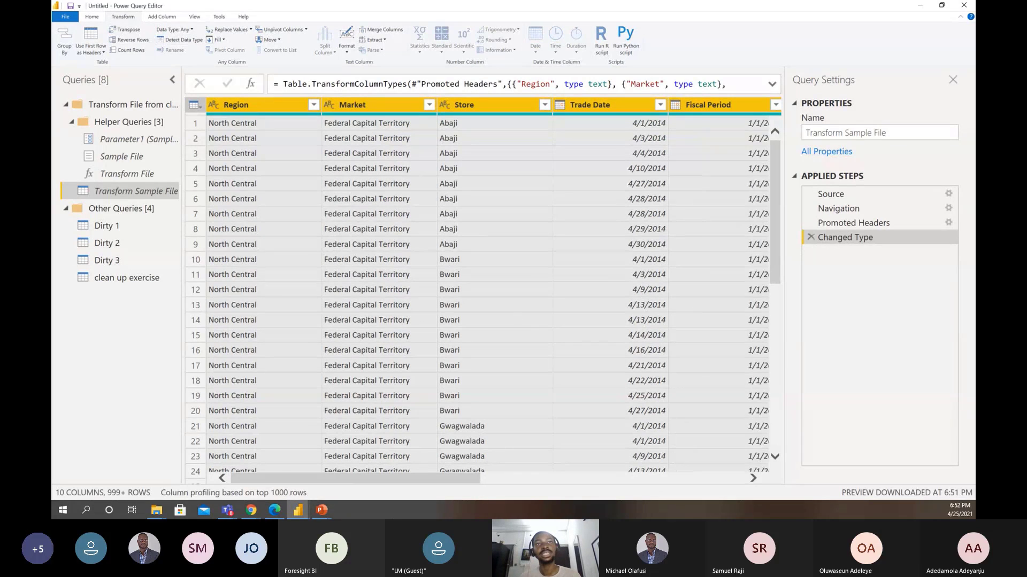
Return to the clean up exercise query and examine the full list of filter values in its Region column
drag(362, 482, 253, 477)
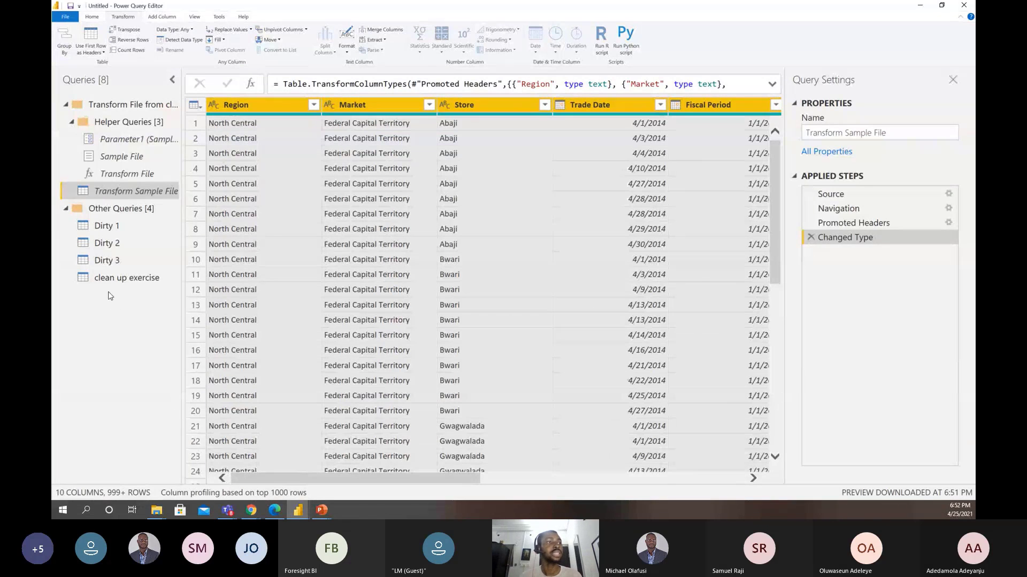
click(115, 278)
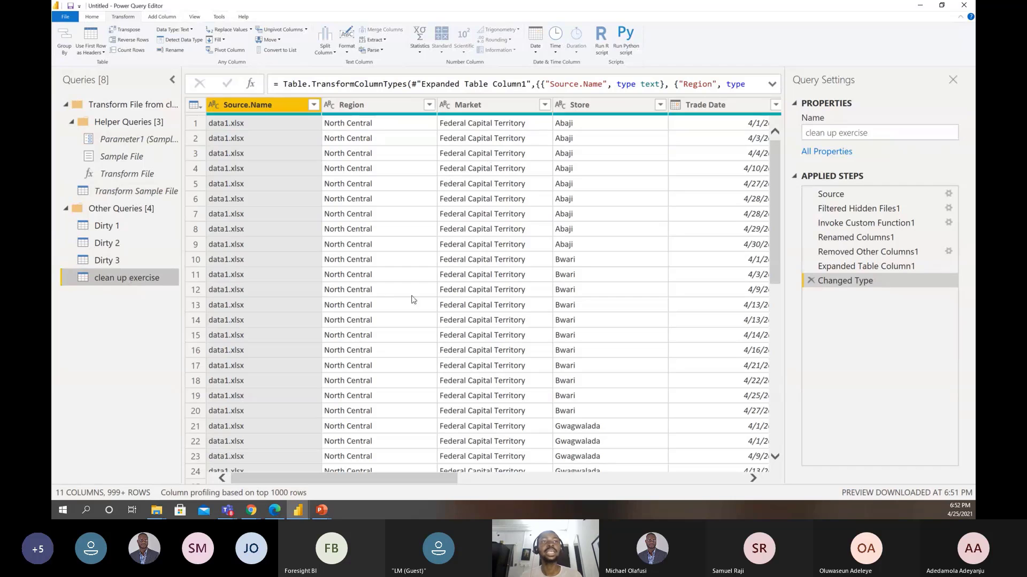
mouse_move(357, 477)
mouse_down()
mouse_move(653, 470)
mouse_move(303, 470)
mouse_move(662, 487)
mouse_move(209, 501)
mouse_up()
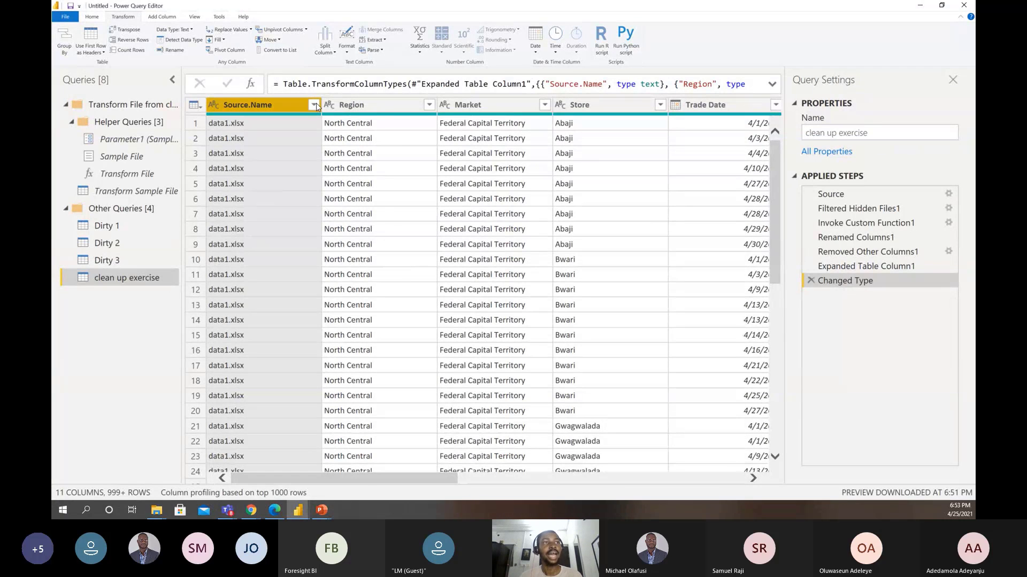
click(429, 104)
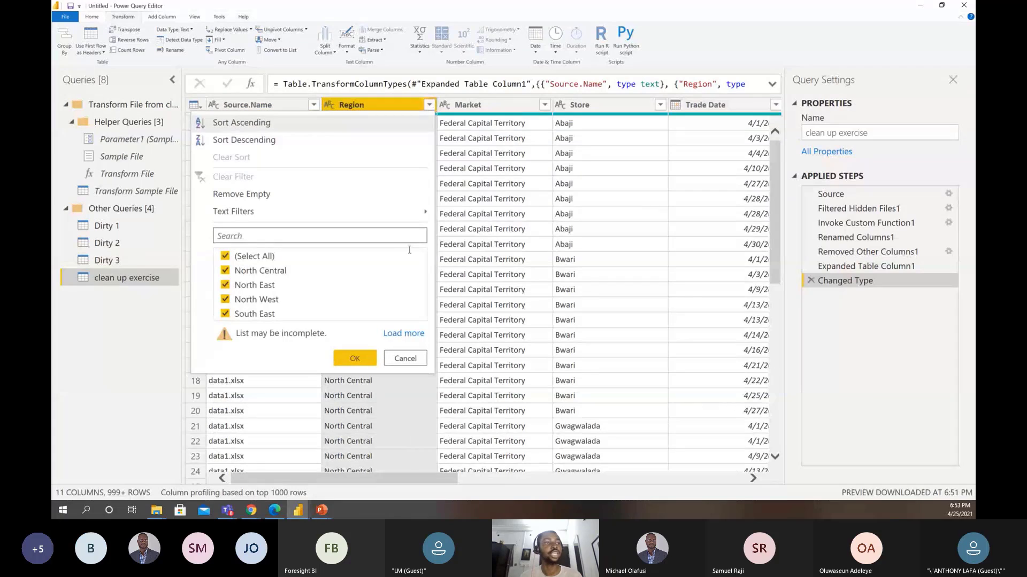
click(401, 334)
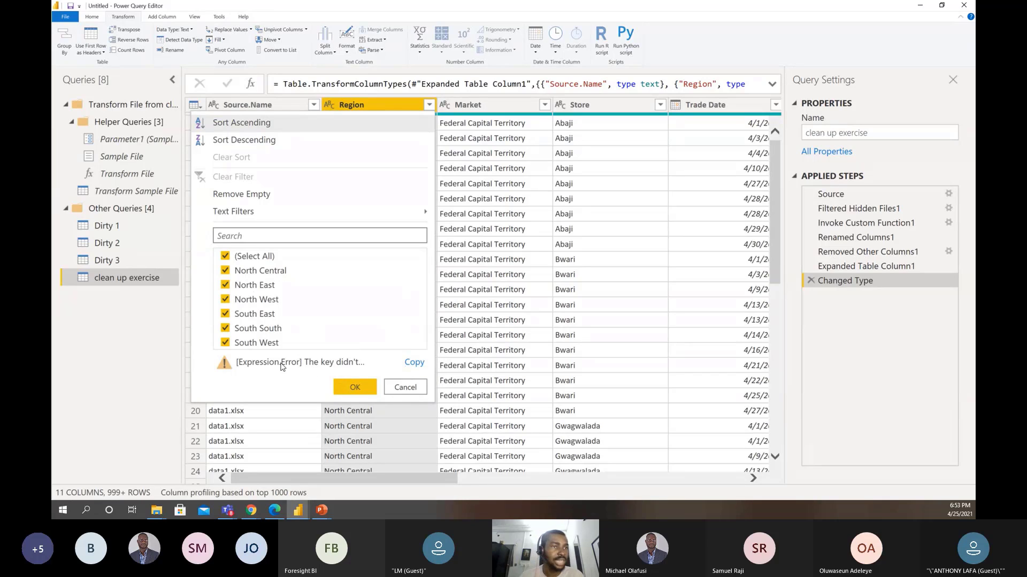
click(405, 387)
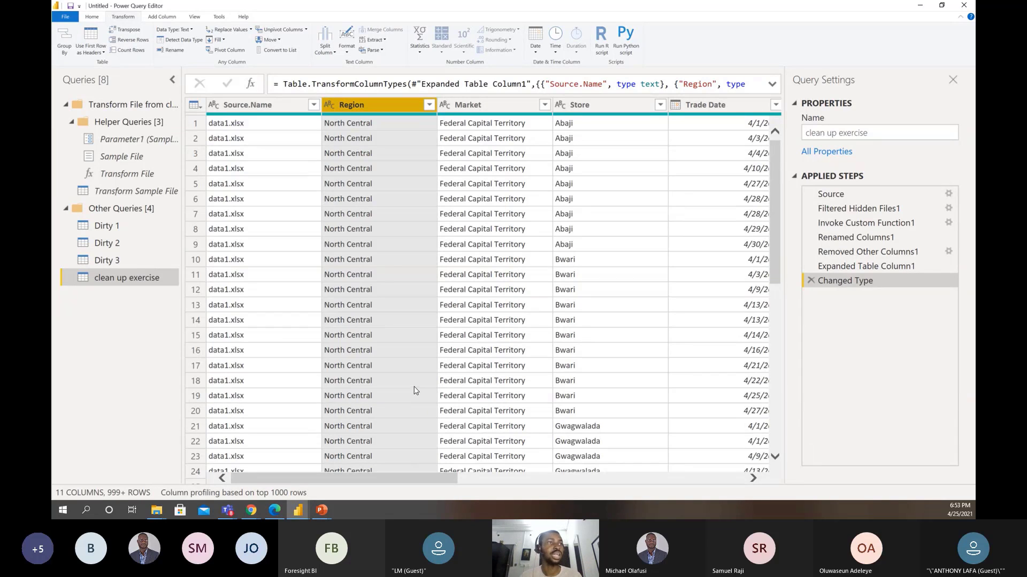
drag(341, 482, 292, 491)
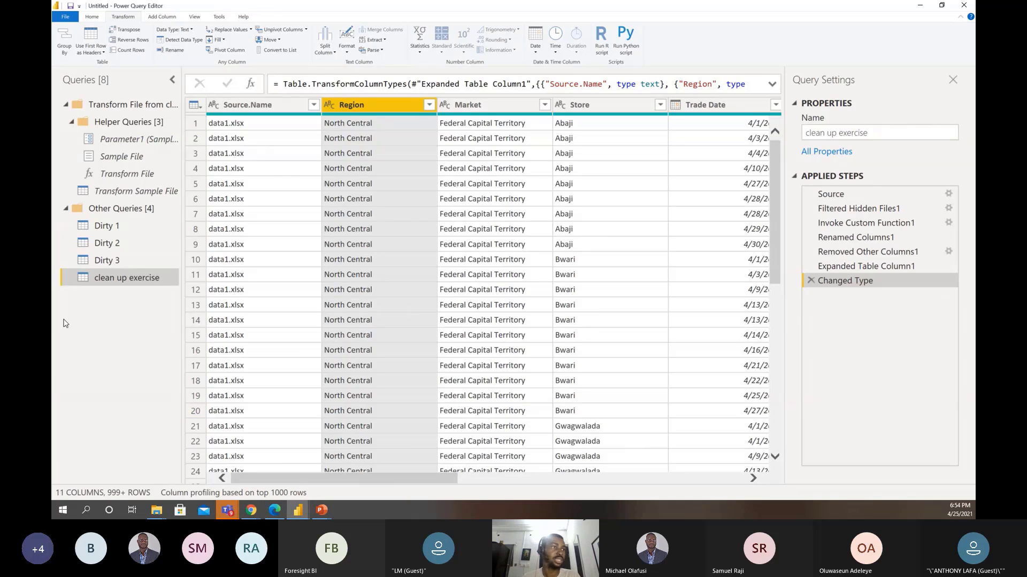
Look through the Dirty 1, Dirty 2 and Dirty 3 queries in turn
click(121, 230)
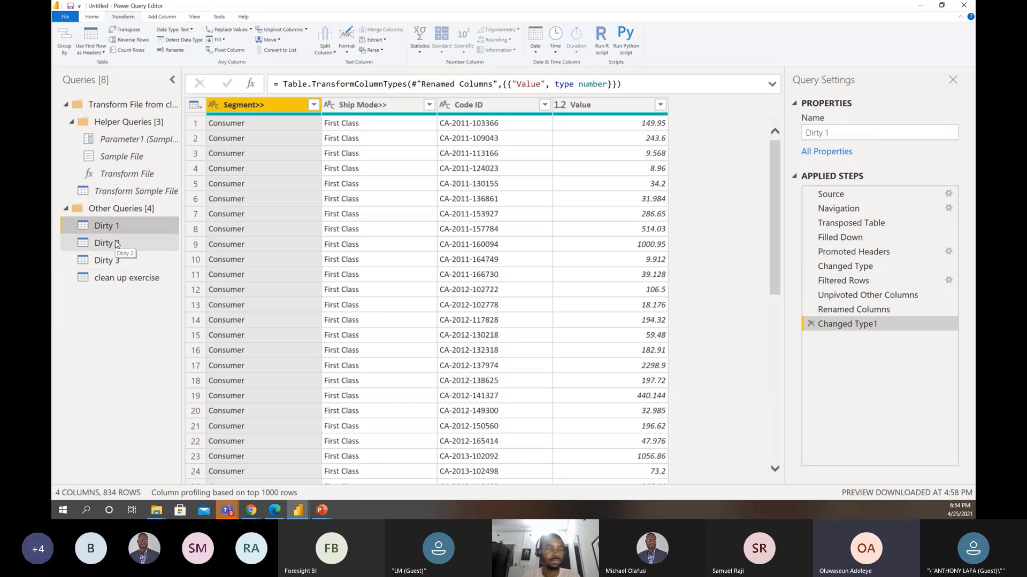
click(117, 244)
click(118, 261)
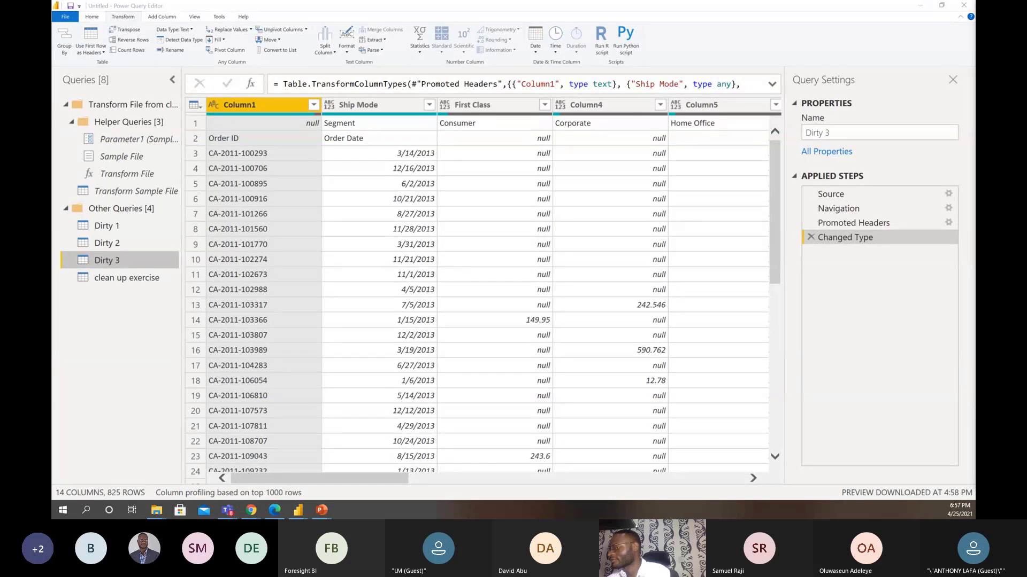
Switch to the PowerPoint slide show and display the presenter's profile slide
key(alt+Tab)
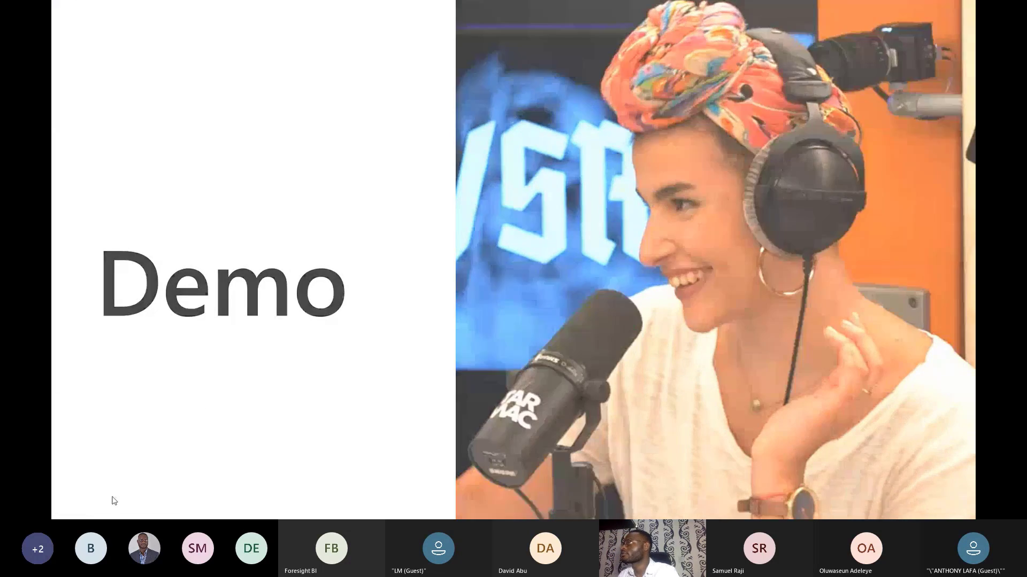
click(81, 513)
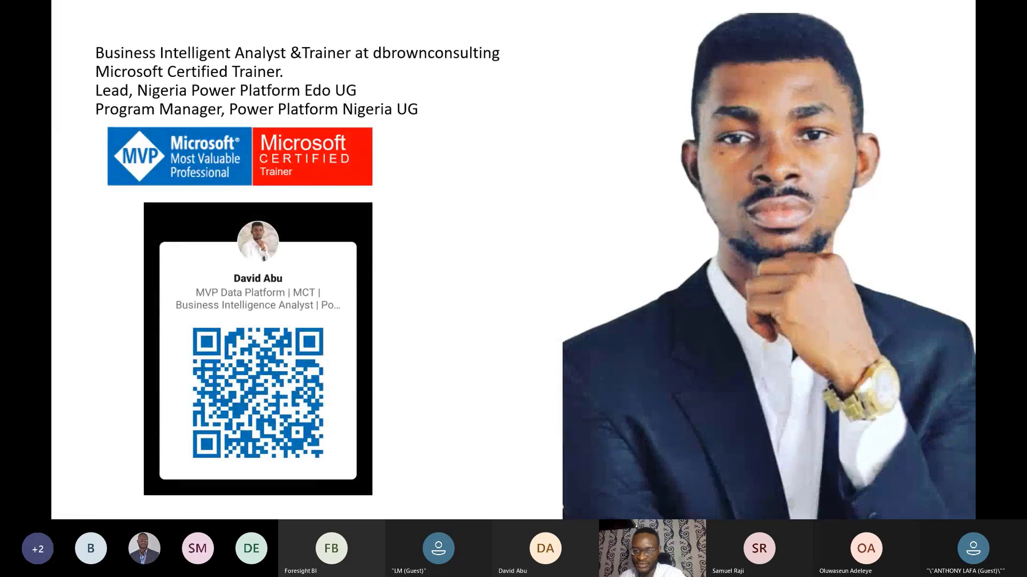